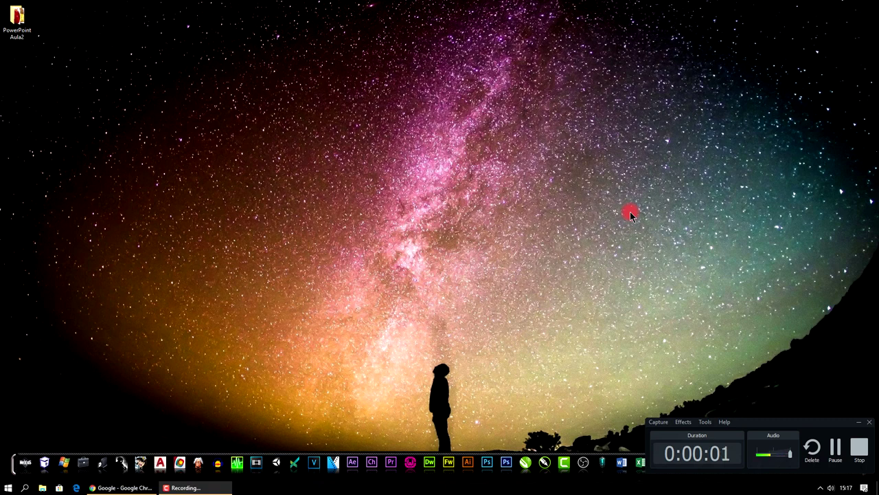
- Close the recorder panel and launch PowerPoint from the taskbar
{"action": "left_click", "coordinate": [864, 424]}
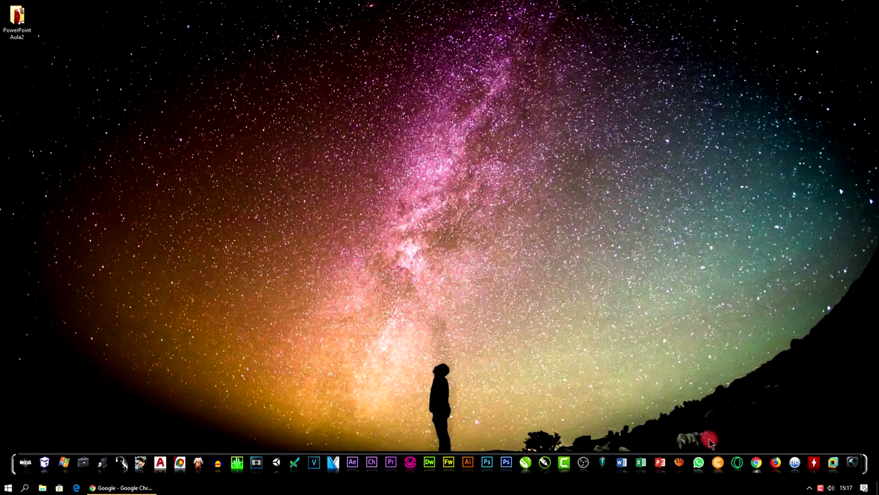
{"action": "left_click", "coordinate": [660, 463]}
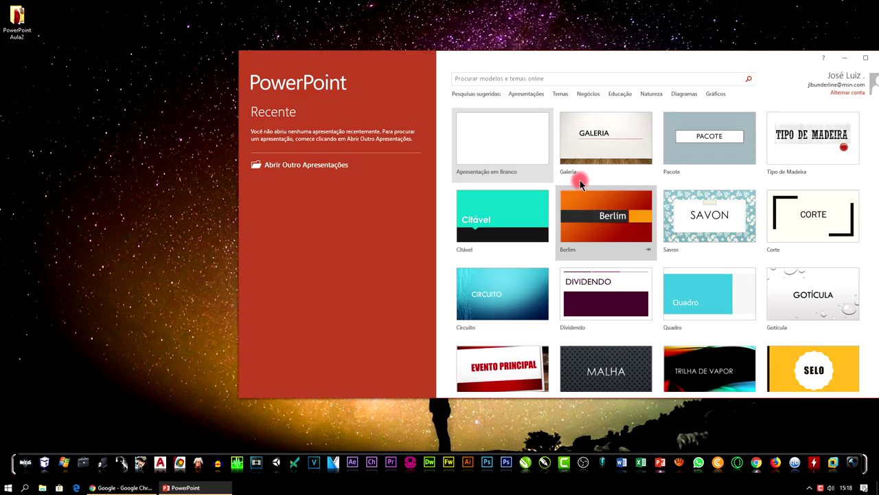
- Maximize the start screen and create a blank presentation (Apresentação em Branco)
{"action": "left_click", "coordinate": [864, 61]}
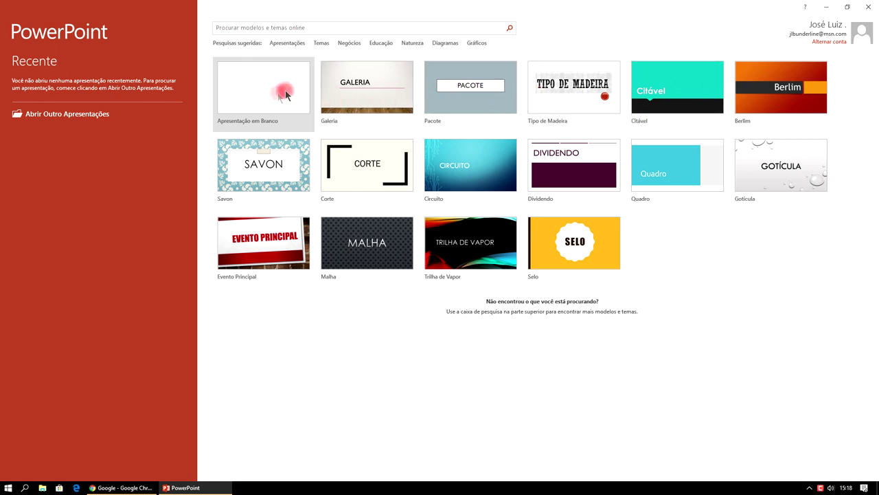
{"action": "left_click", "coordinate": [249, 80]}
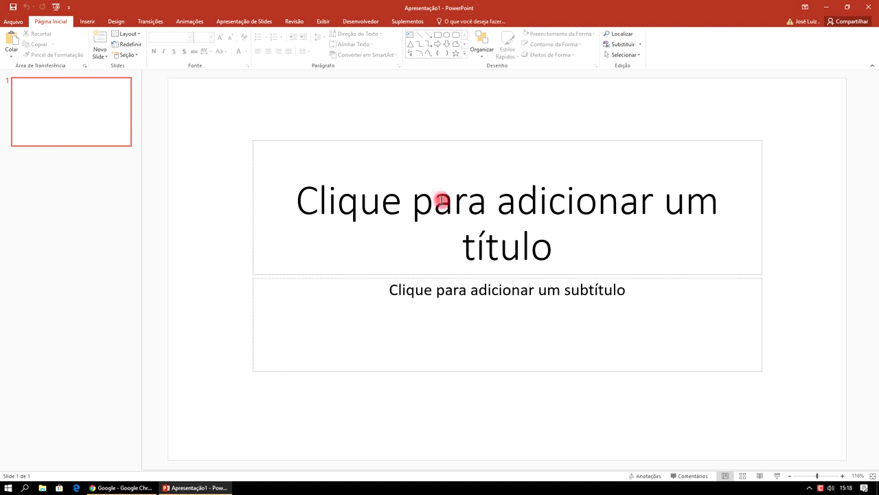
- Title the first slide 'Frutas' and delete the empty subtitle box
{"action": "left_click", "coordinate": [458, 221]}
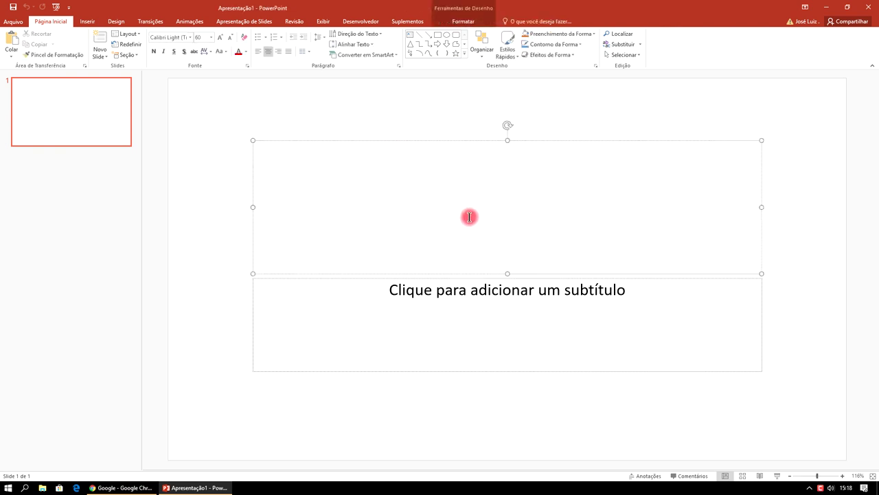
{"action": "type", "text": "Fu"}
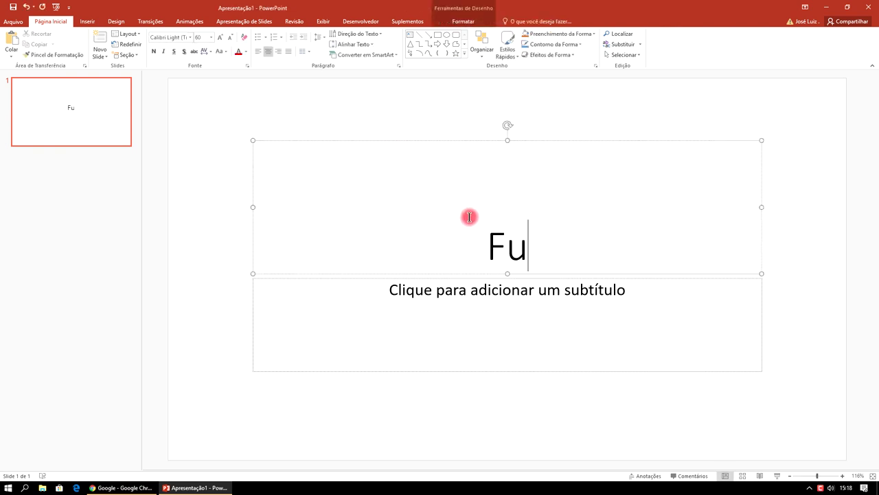
{"action": "type", "text": "rutas"}
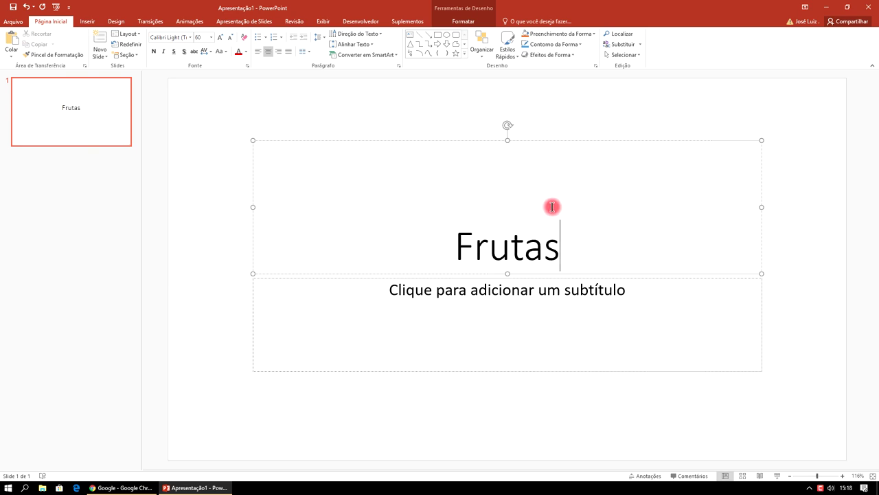
{"action": "left_click", "coordinate": [325, 278]}
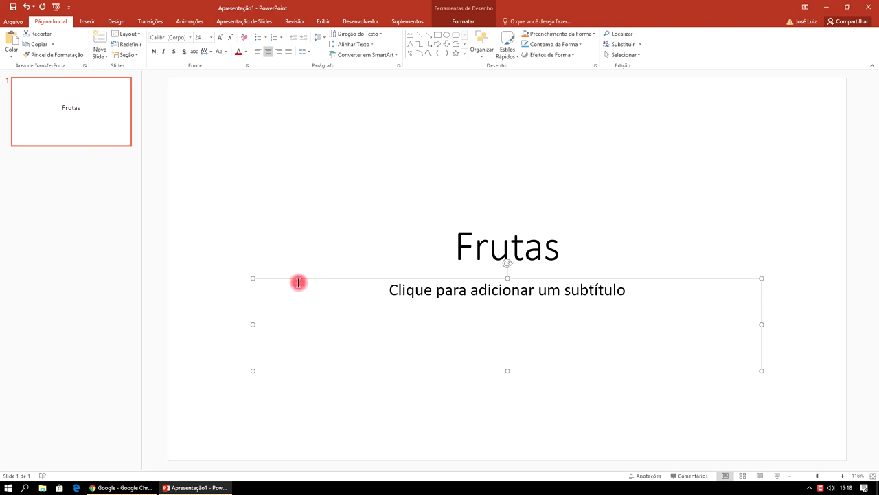
{"action": "key", "text": "Delete"}
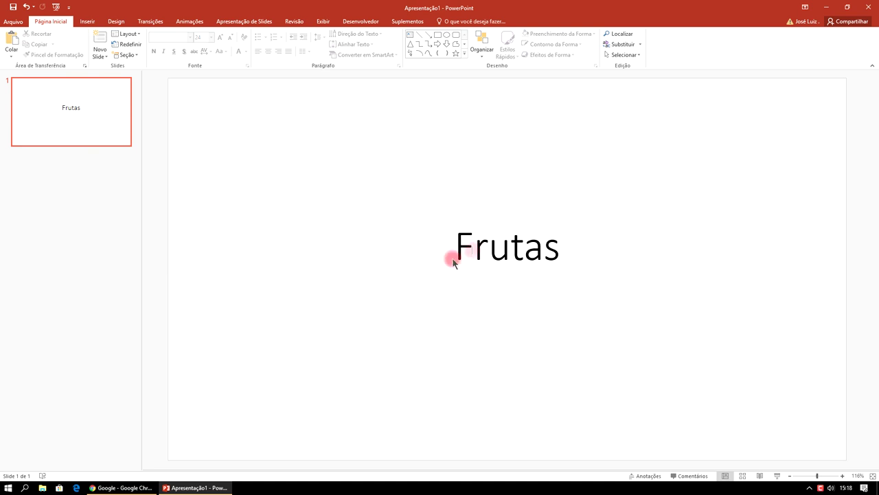
- Move the Frutas title box up near the top of the slide
{"action": "left_click", "coordinate": [474, 247]}
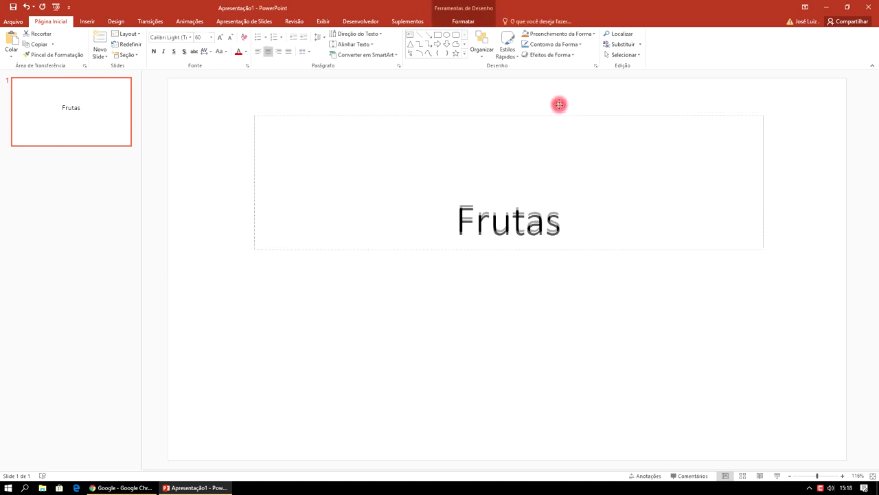
{"action": "left_click_drag", "start_coordinate": [557, 142], "coordinate": [555, 90]}
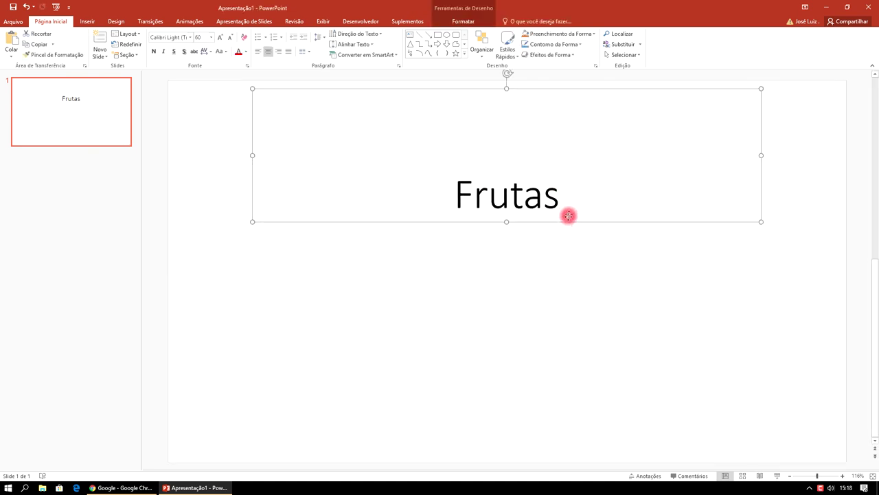
{"action": "left_click_drag", "start_coordinate": [569, 218], "coordinate": [569, 197]}
{"action": "left_click", "coordinate": [541, 265]}
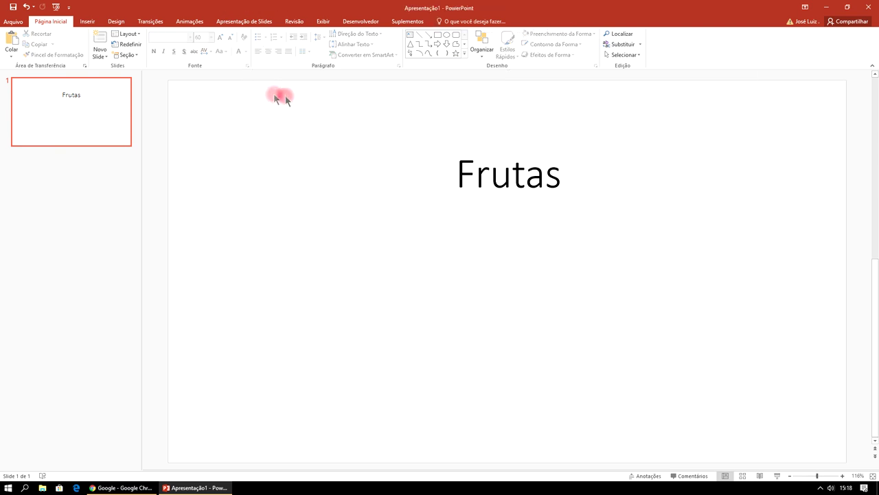
{"action": "mouse_move", "coordinate": [126, 487]}
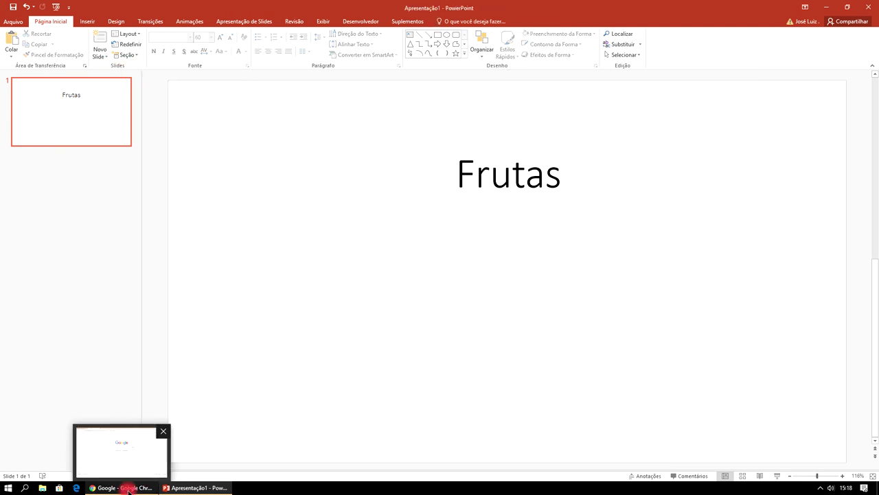
- Apply the dark blue Damasco theme from the Design themes gallery
{"action": "left_click", "coordinate": [122, 22]}
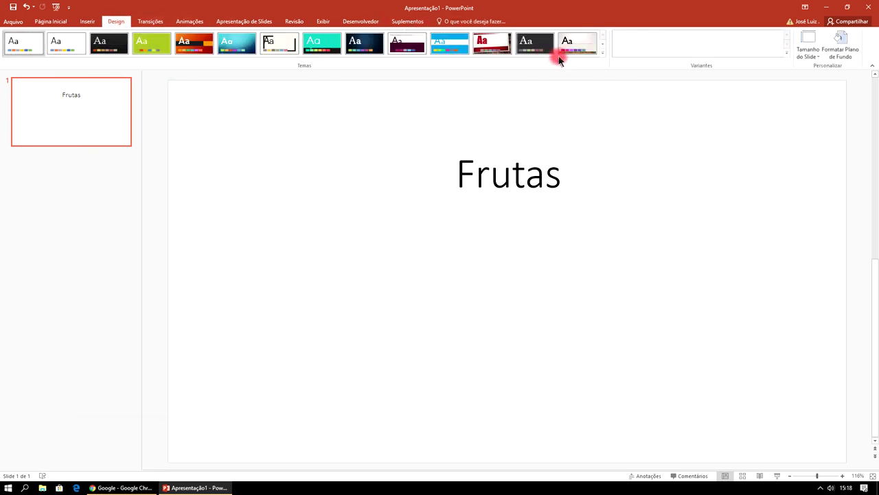
{"action": "left_click", "coordinate": [602, 53]}
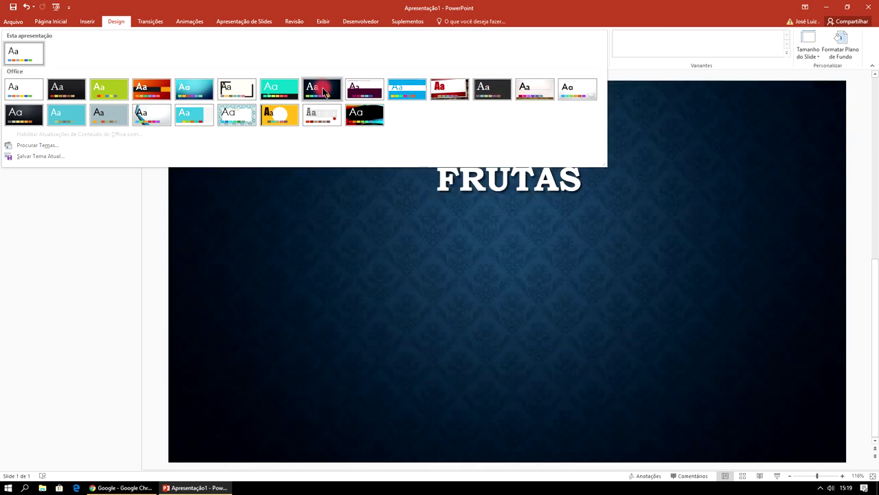
{"action": "left_click", "coordinate": [322, 88]}
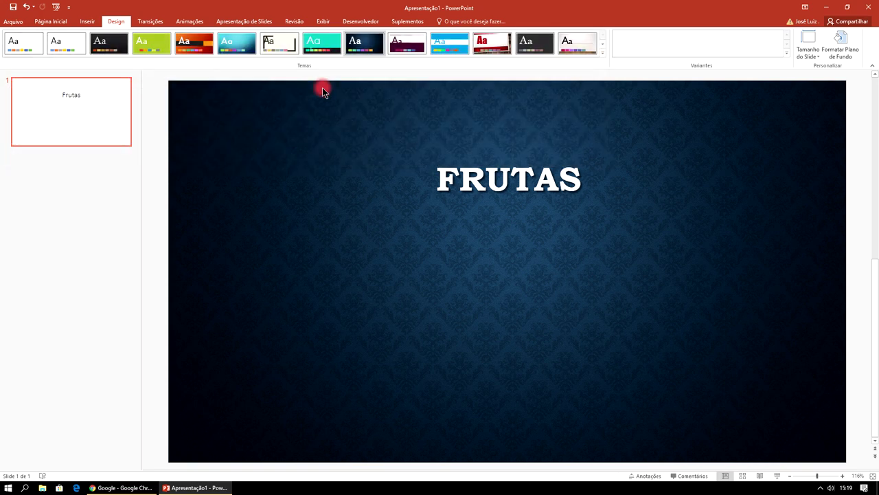
- Move the FRUTAS title slightly lower on the slide
{"action": "left_click", "coordinate": [514, 195]}
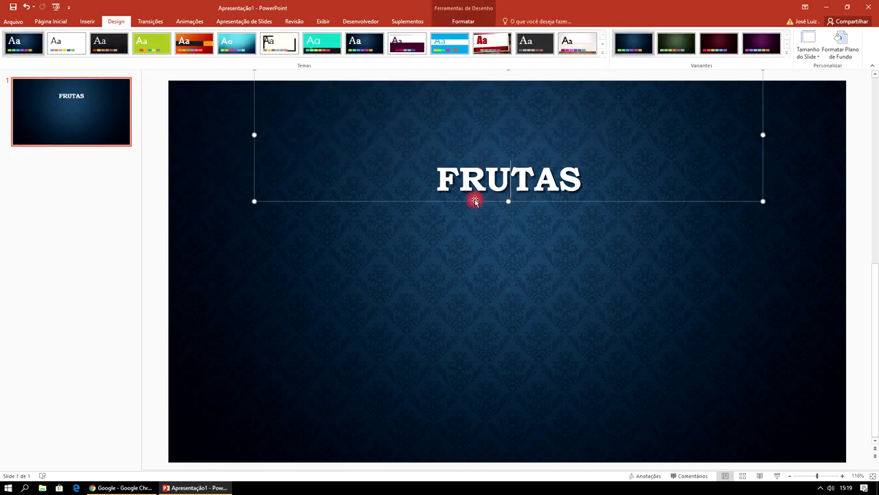
{"action": "left_click_drag", "start_coordinate": [470, 204], "coordinate": [461, 231]}
{"action": "left_click", "coordinate": [387, 245]}
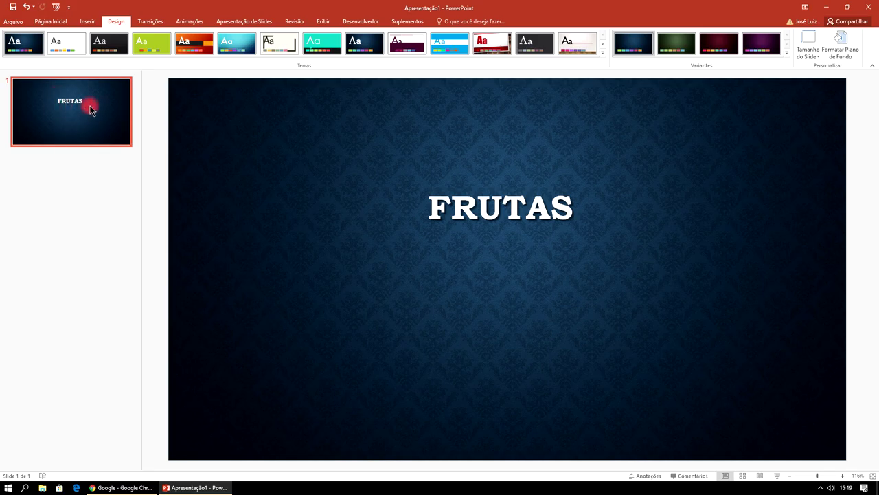
- Add a second slide titled MORANGO
{"action": "key", "text": "Return"}
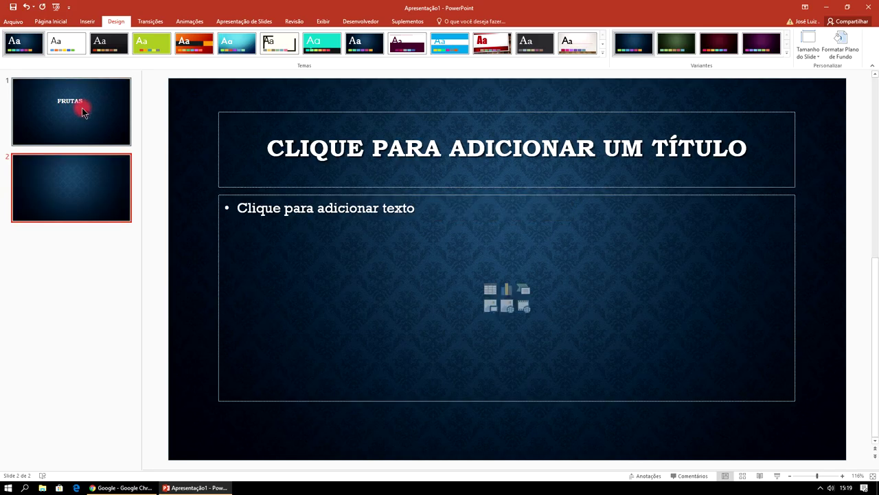
{"action": "left_click", "coordinate": [356, 161]}
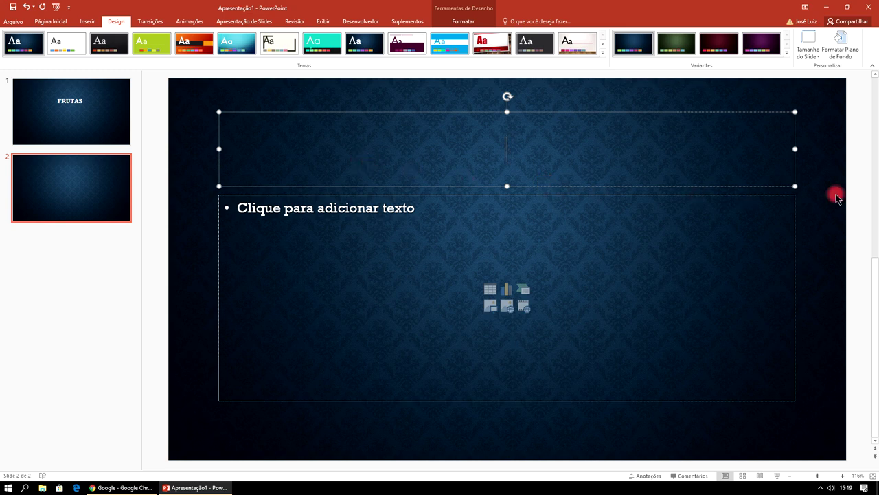
{"action": "type", "text": "MORA"}
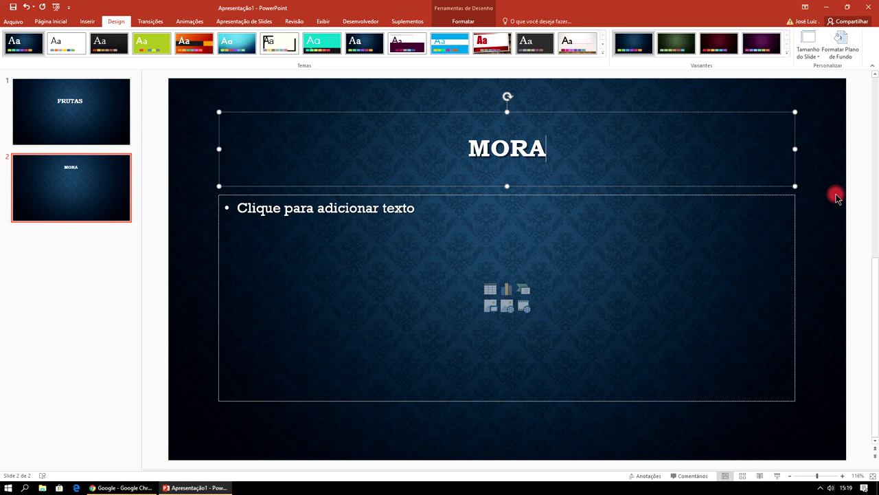
{"action": "type", "text": "NGO"}
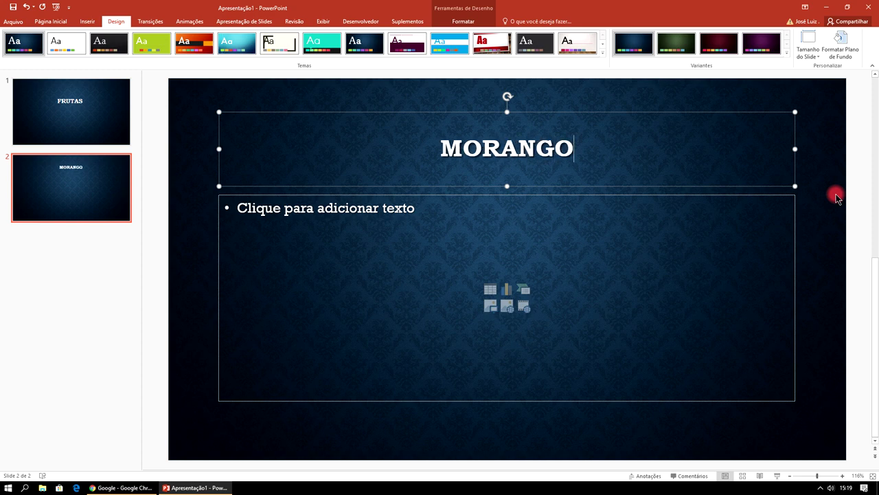
- Insert the morango strawberry picture from the PowerPoint Aula2 folder into slide 2
{"action": "left_click", "coordinate": [490, 306]}
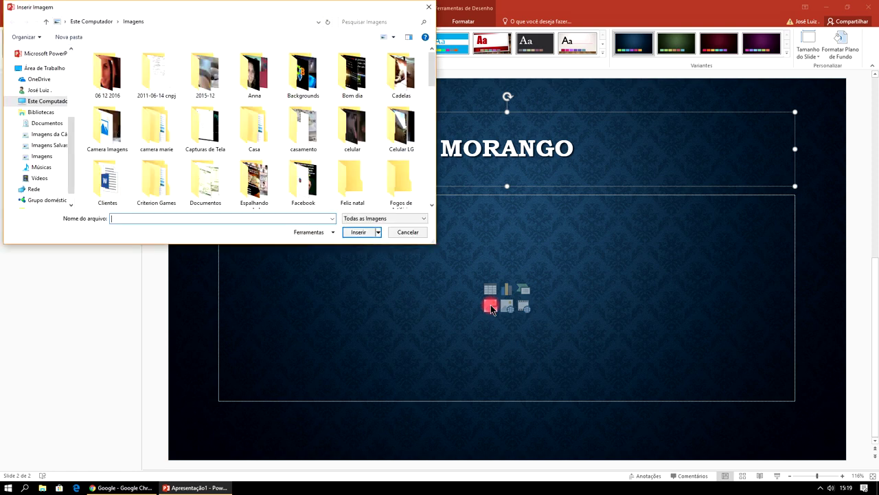
{"action": "left_click", "coordinate": [48, 68]}
{"action": "double_click", "coordinate": [143, 118]}
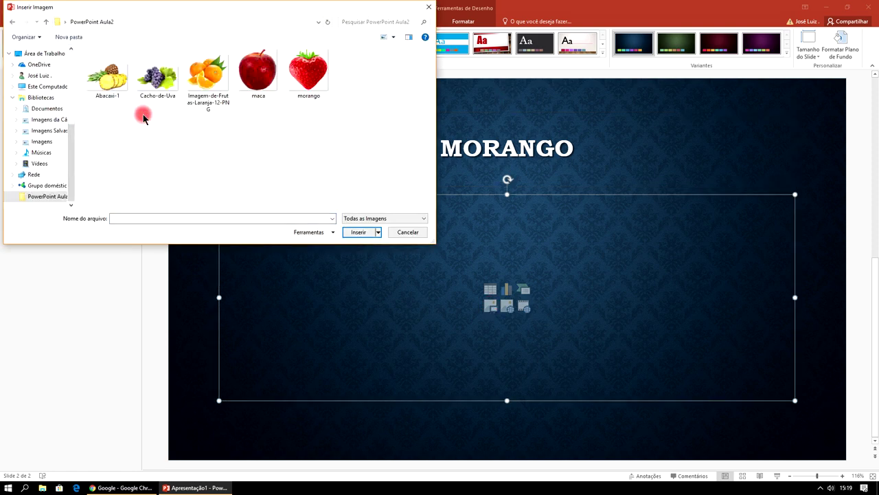
{"action": "left_click", "coordinate": [308, 75]}
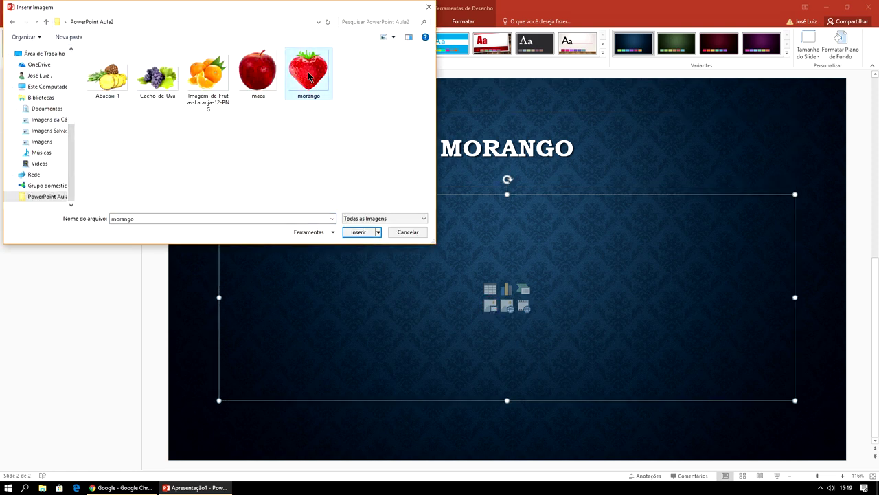
{"action": "left_click", "coordinate": [356, 232]}
{"action": "left_click", "coordinate": [101, 198]}
{"action": "left_click", "coordinate": [69, 181]}
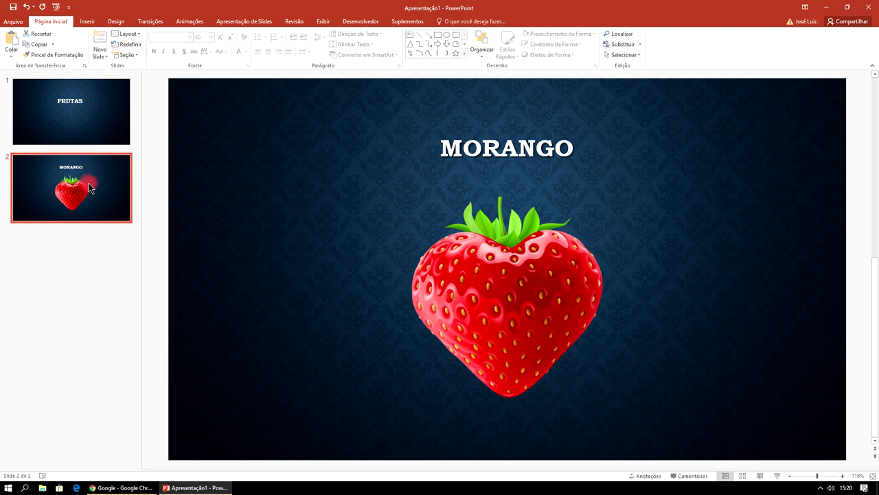
{"action": "key", "text": "Return"}
- Title slide 3 LARANJA and insert the orange picture
{"action": "left_click", "coordinate": [338, 156]}
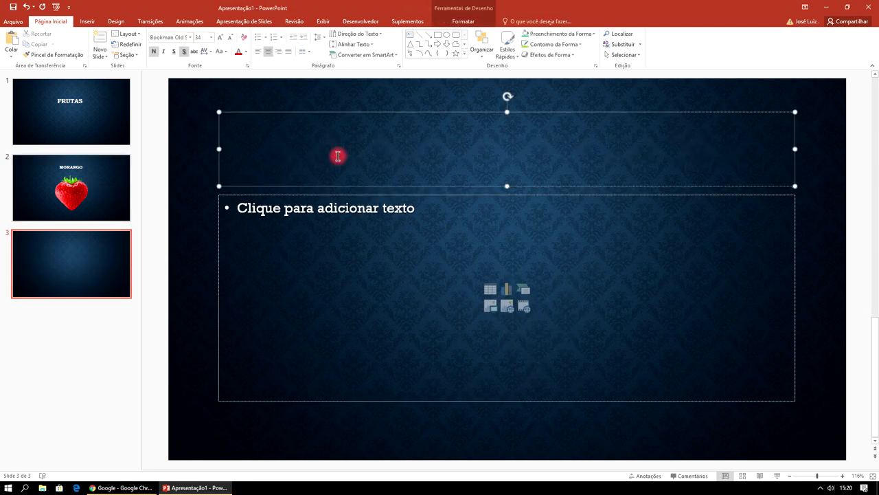
{"action": "type", "text": "LARANJA"}
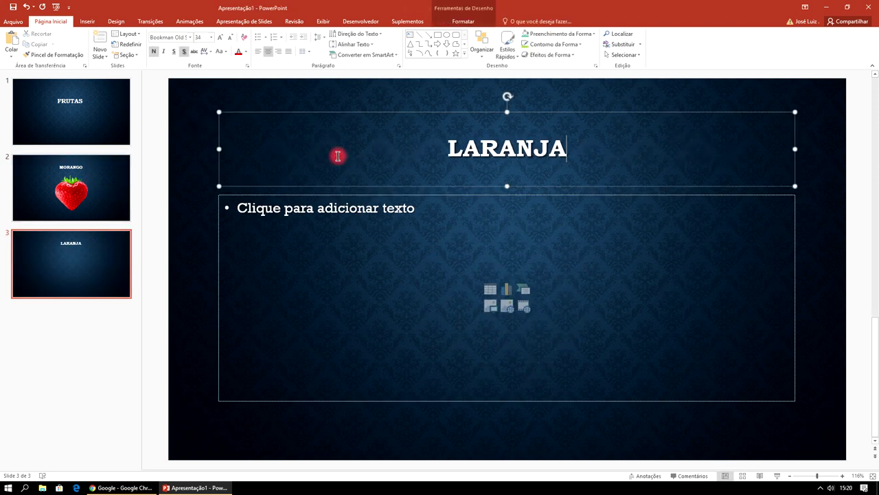
{"action": "left_click", "coordinate": [489, 309]}
{"action": "left_click", "coordinate": [209, 84]}
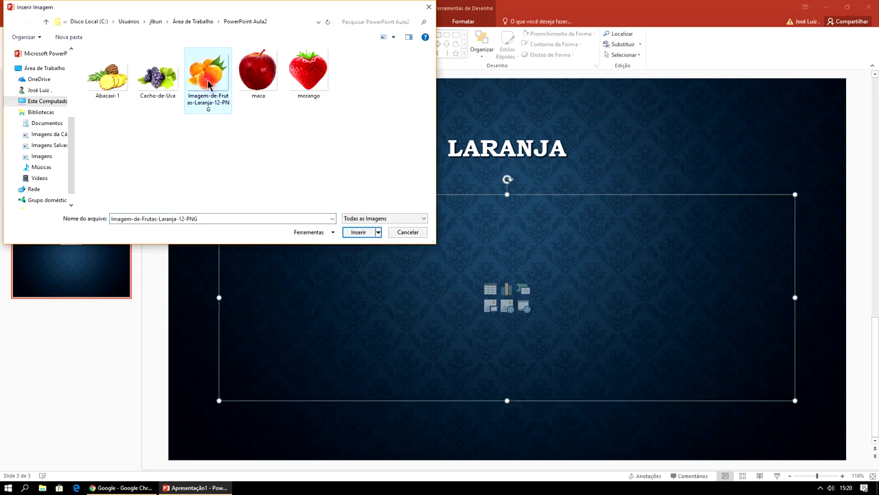
{"action": "left_click", "coordinate": [359, 231]}
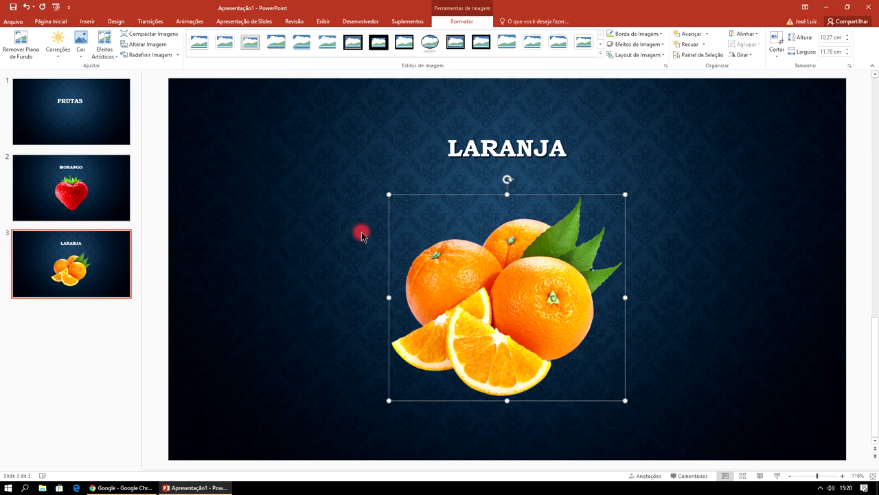
- Add slide 4 titled ABACAXI with the Abacaxi-1 pineapple picture
{"action": "left_click", "coordinate": [74, 251]}
{"action": "key", "text": "Return"}
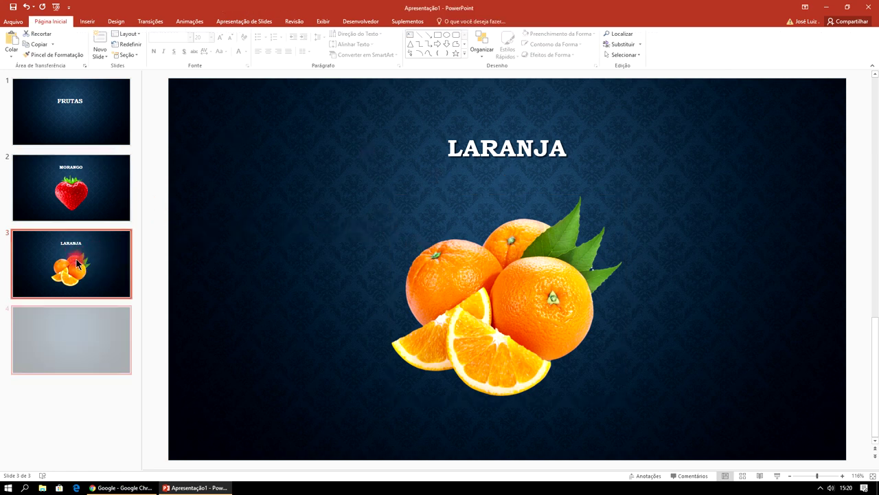
{"action": "left_click", "coordinate": [378, 158]}
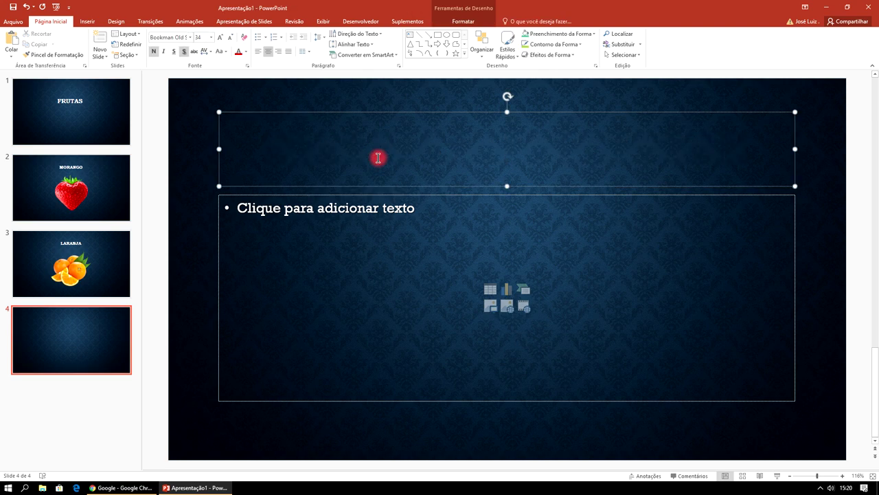
{"action": "type", "text": "ABACA"}
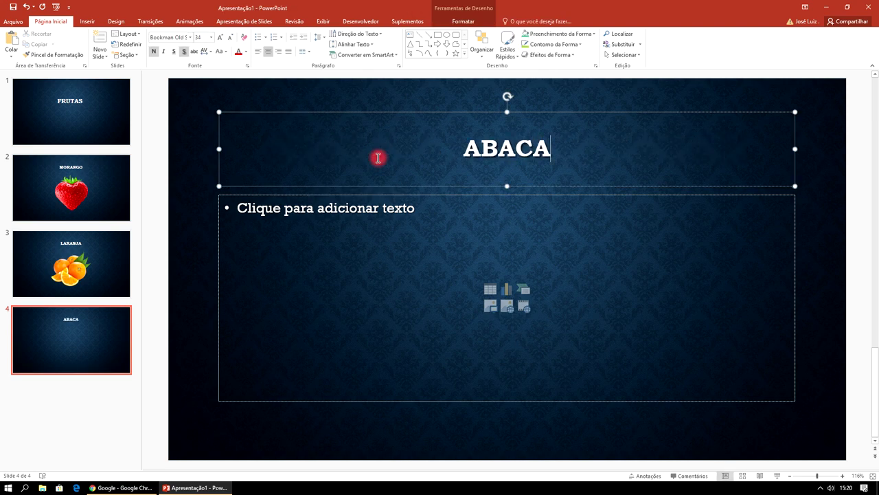
{"action": "type", "text": "XI"}
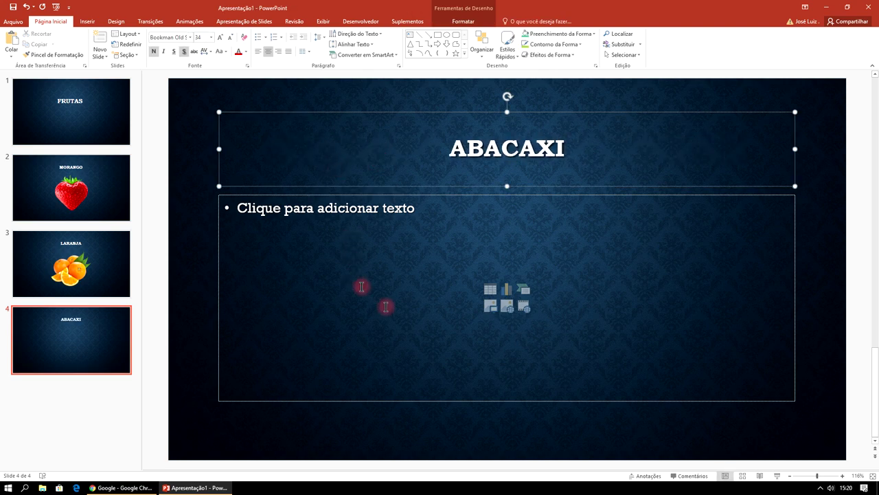
{"action": "left_click", "coordinate": [490, 307]}
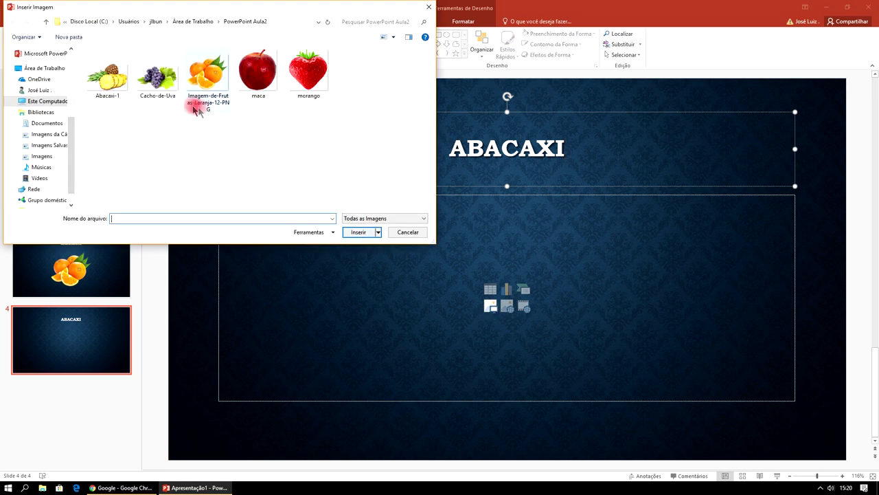
{"action": "left_click", "coordinate": [109, 79]}
{"action": "left_click", "coordinate": [359, 231]}
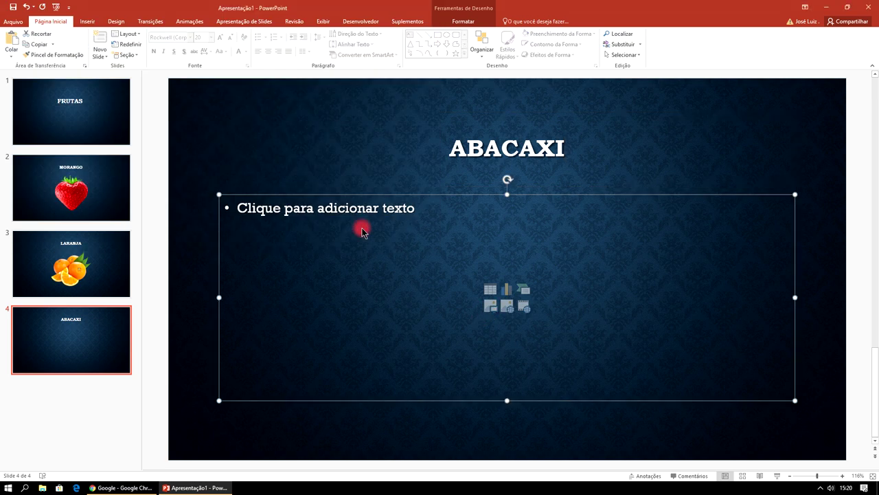
{"action": "left_click", "coordinate": [83, 329]}
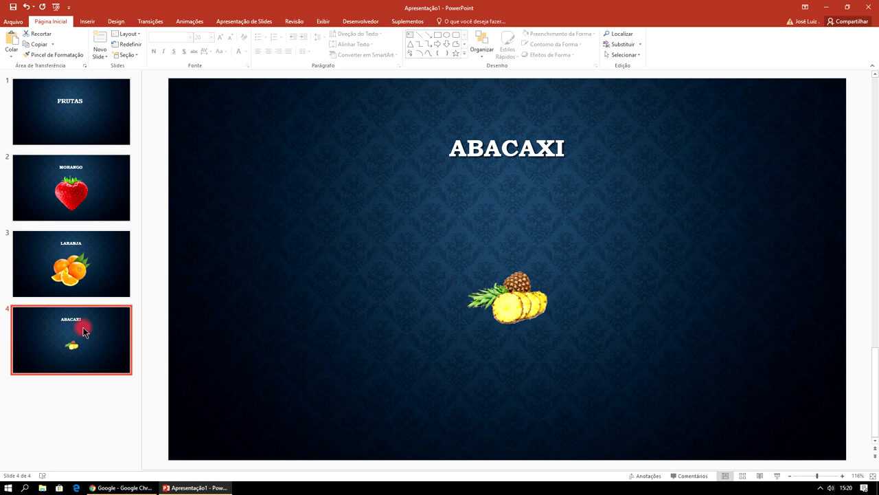
{"action": "key", "text": "Return"}
- Title slide 5 UVA and insert the Cacho-de-Uva grape picture
{"action": "left_click", "coordinate": [445, 170]}
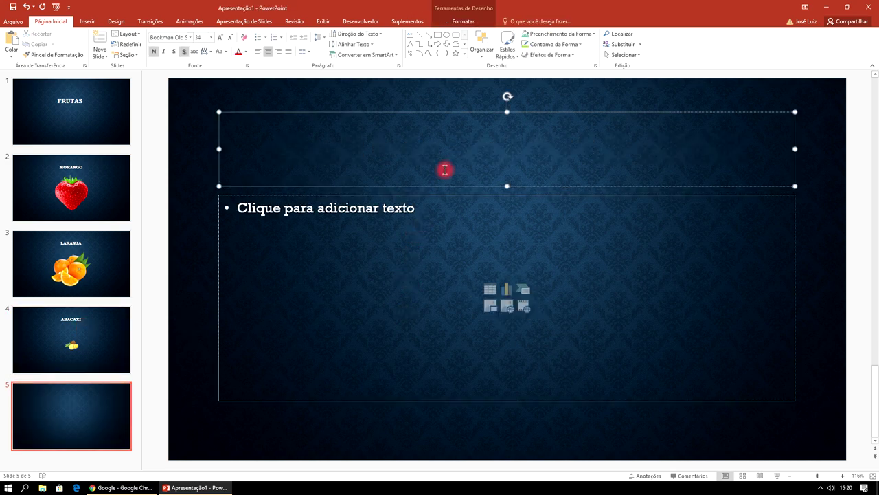
{"action": "type", "text": "UVA"}
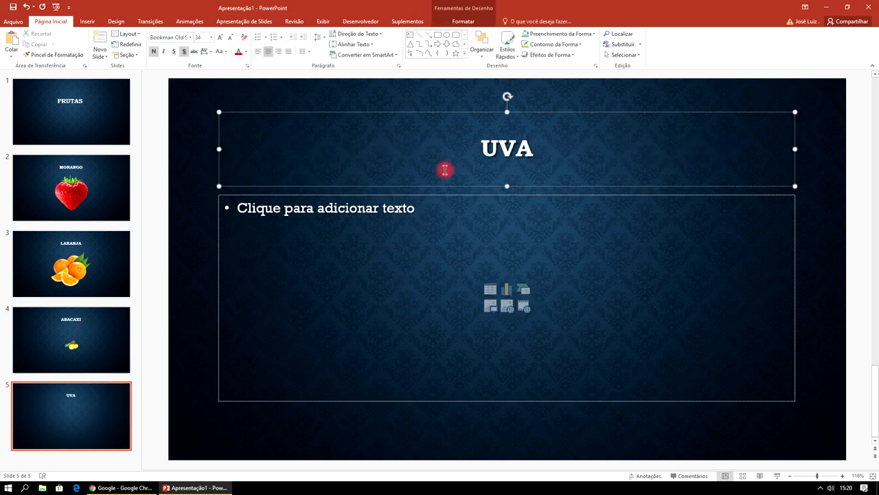
{"action": "left_click", "coordinate": [490, 307]}
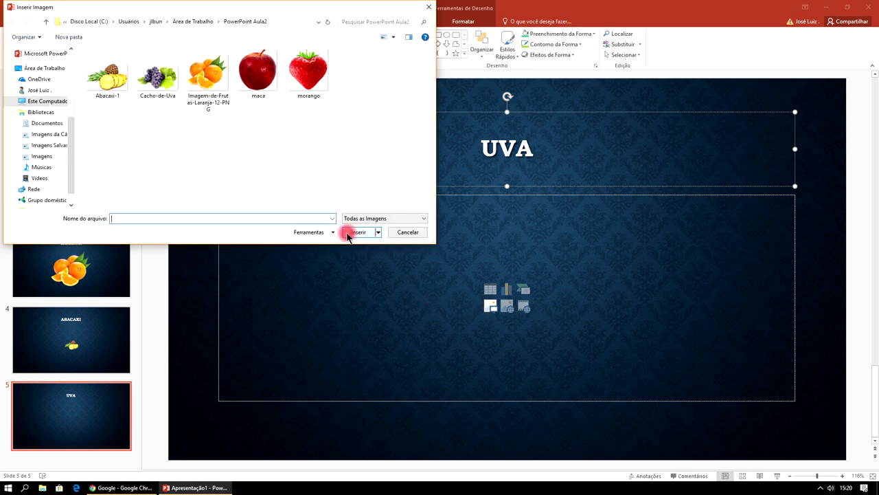
{"action": "left_click", "coordinate": [158, 82]}
{"action": "left_click", "coordinate": [357, 232]}
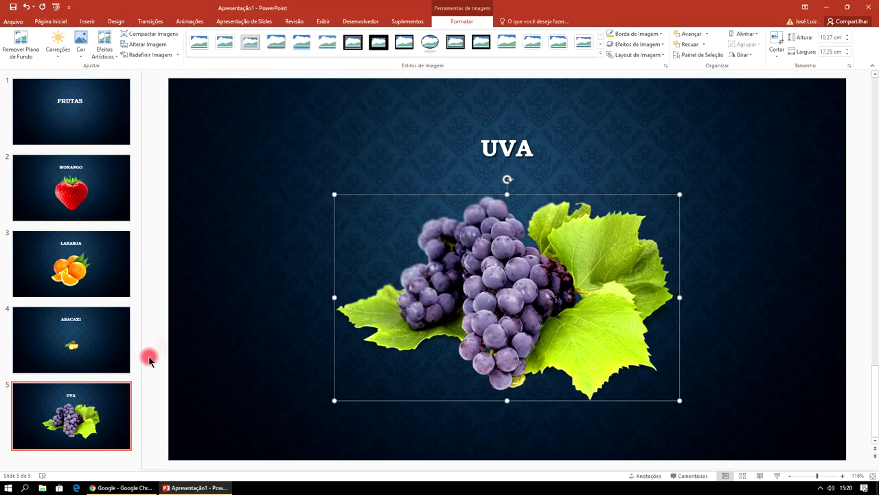
{"action": "left_click", "coordinate": [67, 397]}
{"action": "key", "text": "Return"}
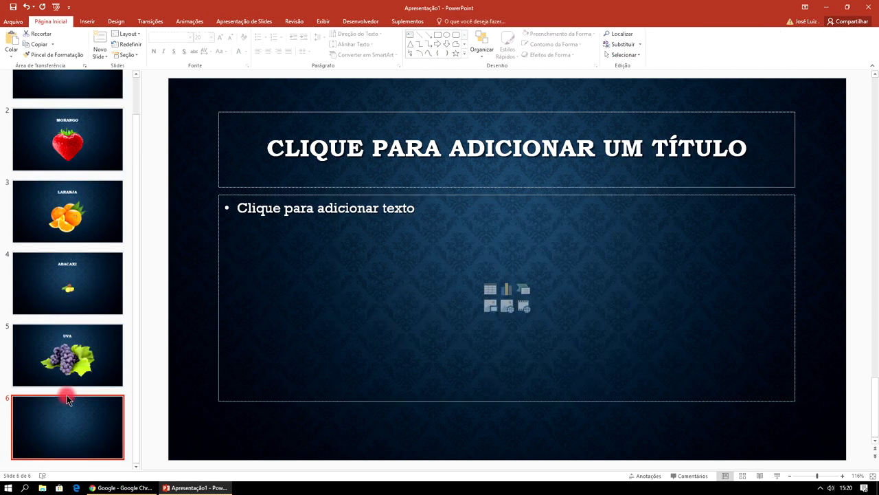
- Title slide 6 MAÇÃ and insert the maca apple picture
{"action": "left_click", "coordinate": [356, 149]}
{"action": "type", "text": "MAÇÃ"}
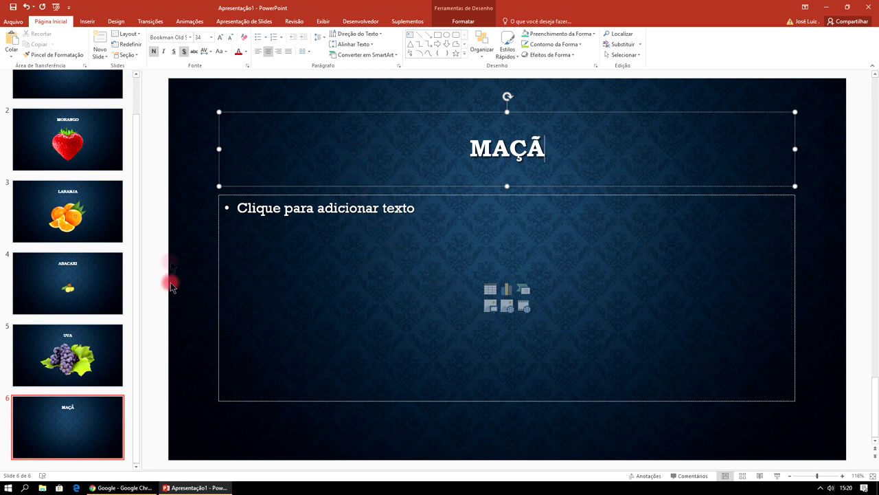
{"action": "left_click", "coordinate": [496, 307]}
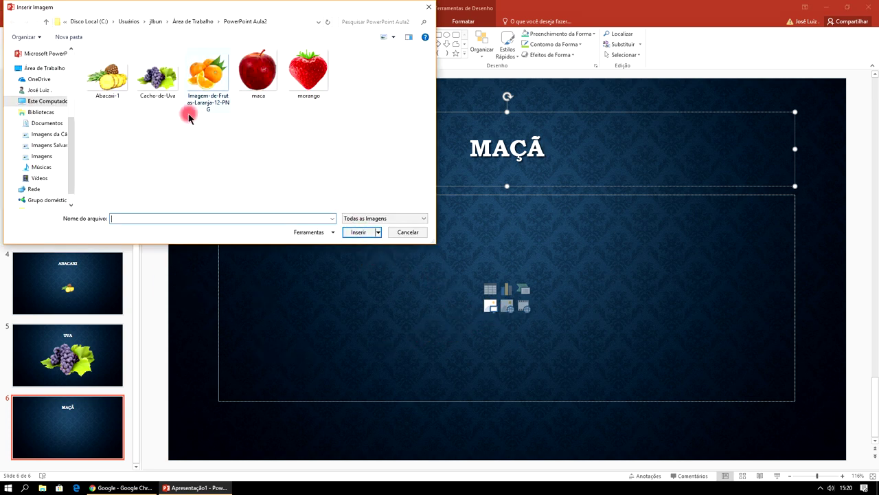
{"action": "left_click", "coordinate": [274, 81]}
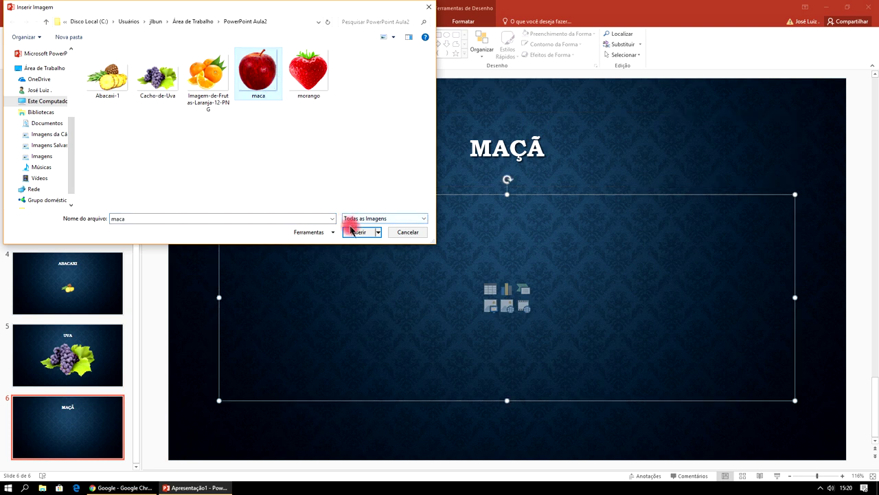
{"action": "left_click", "coordinate": [358, 232]}
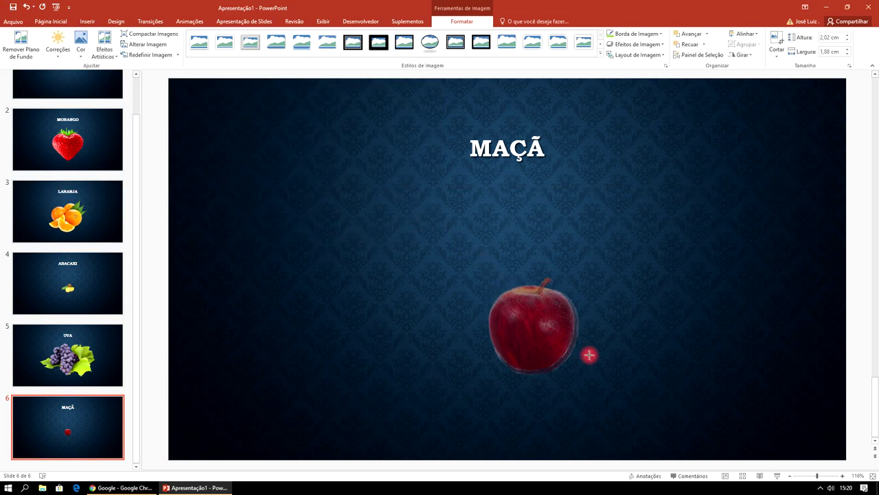
- Enlarge the apple picture and centre it under the MAÇÃ title
{"action": "left_click_drag", "start_coordinate": [540, 324], "coordinate": [590, 386]}
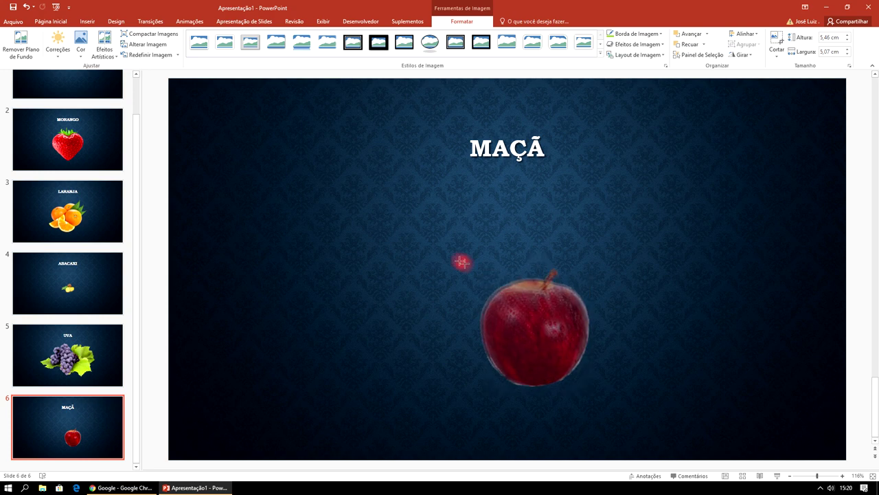
{"action": "left_click_drag", "start_coordinate": [488, 276], "coordinate": [449, 234]}
{"action": "left_click_drag", "start_coordinate": [490, 293], "coordinate": [445, 267]}
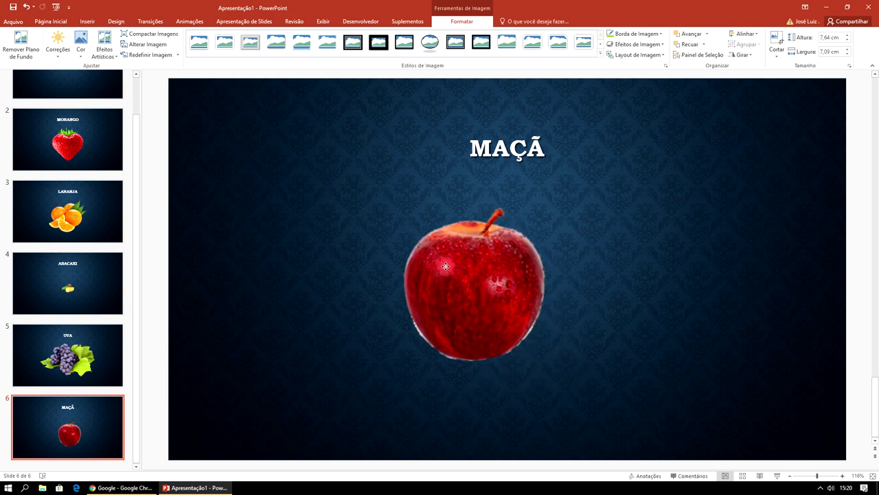
{"action": "left_click", "coordinate": [70, 283]}
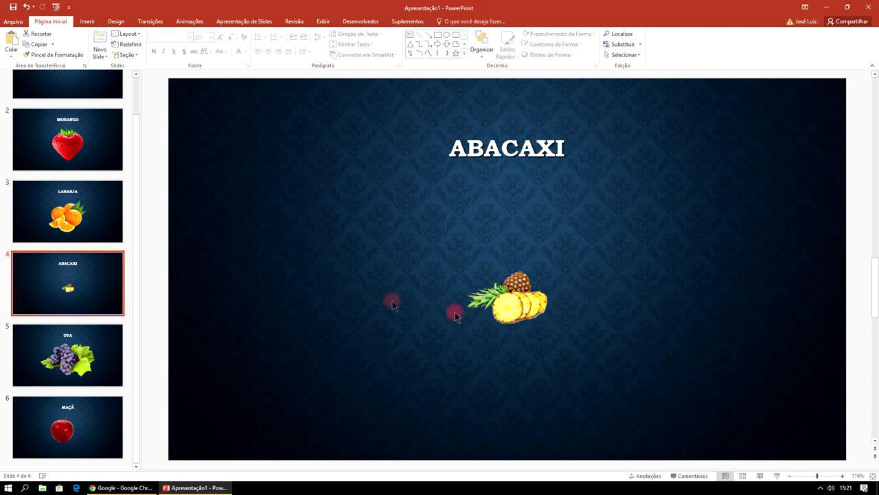
- Enlarge the ABACAXI pineapple to about 8.65 × 13.4 cm and centre it under the title
{"action": "left_click", "coordinate": [518, 315]}
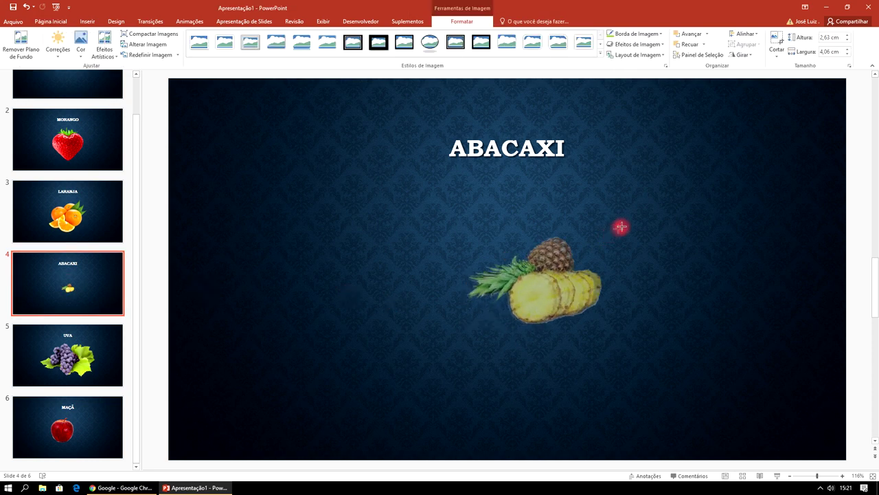
{"action": "left_click_drag", "start_coordinate": [547, 272], "coordinate": [658, 201]}
{"action": "left_click_drag", "start_coordinate": [617, 237], "coordinate": [512, 292]}
{"action": "left_click_drag", "start_coordinate": [553, 256], "coordinate": [630, 204]}
{"action": "left_click_drag", "start_coordinate": [529, 273], "coordinate": [521, 275]}
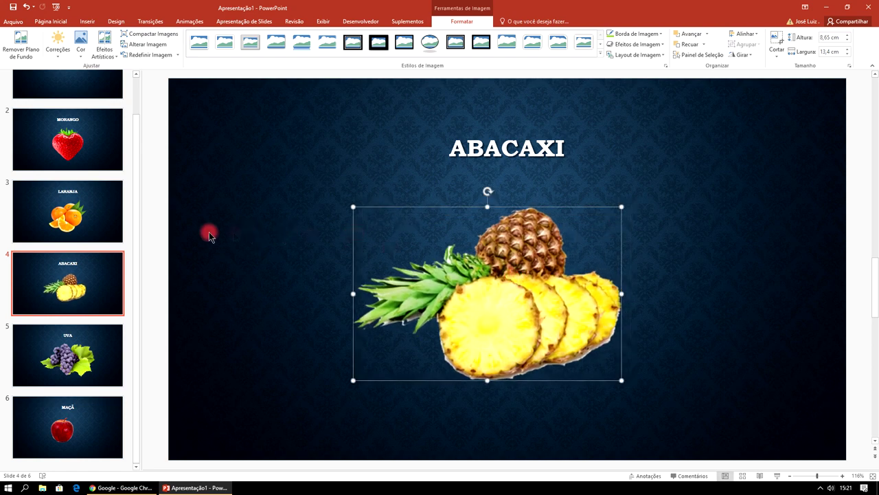
{"action": "left_click", "coordinate": [82, 90]}
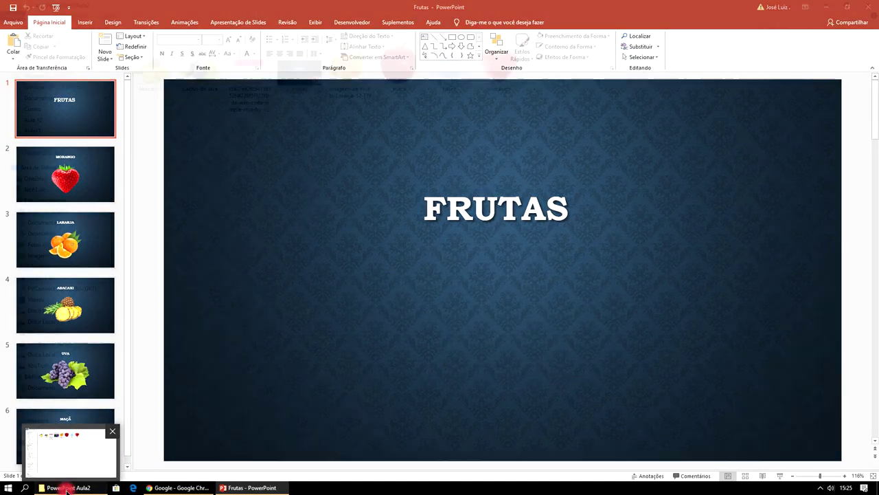
- Drag the red banner image from the PowerPoint Aula2 folder onto the FRUTAS title slide
{"action": "left_click", "coordinate": [69, 487]}
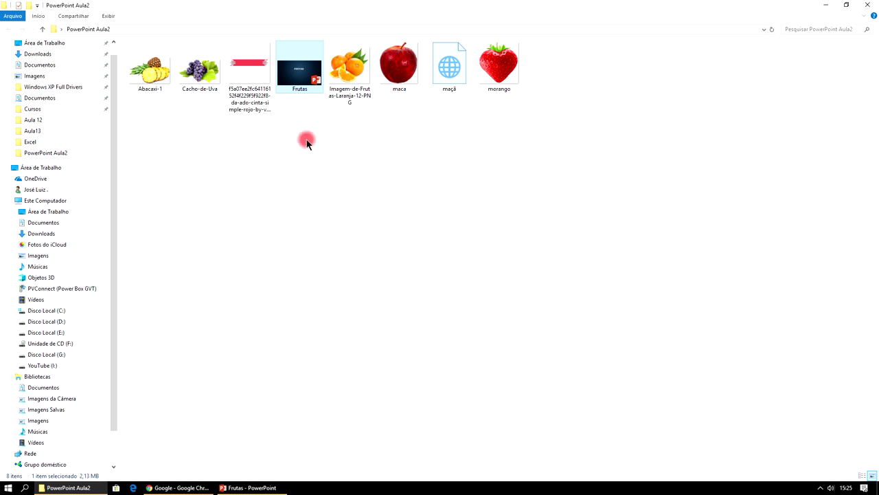
{"action": "left_click", "coordinate": [847, 6]}
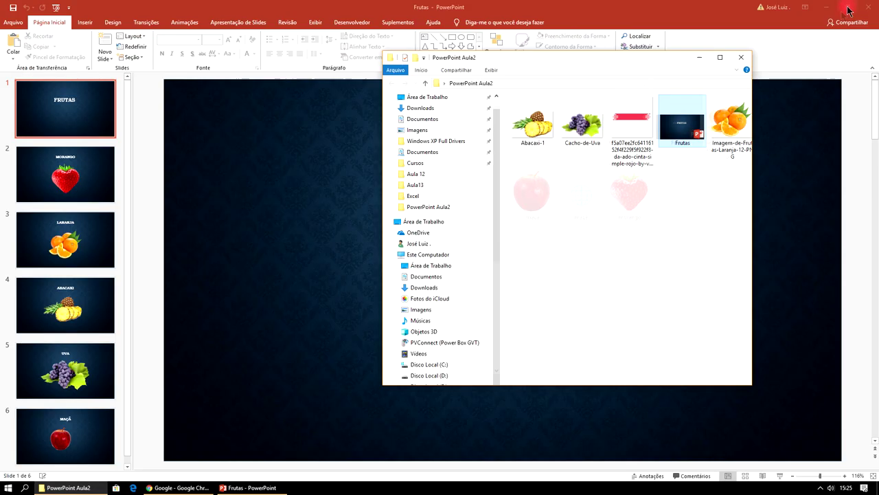
{"action": "left_click_drag", "start_coordinate": [631, 118], "coordinate": [320, 309]}
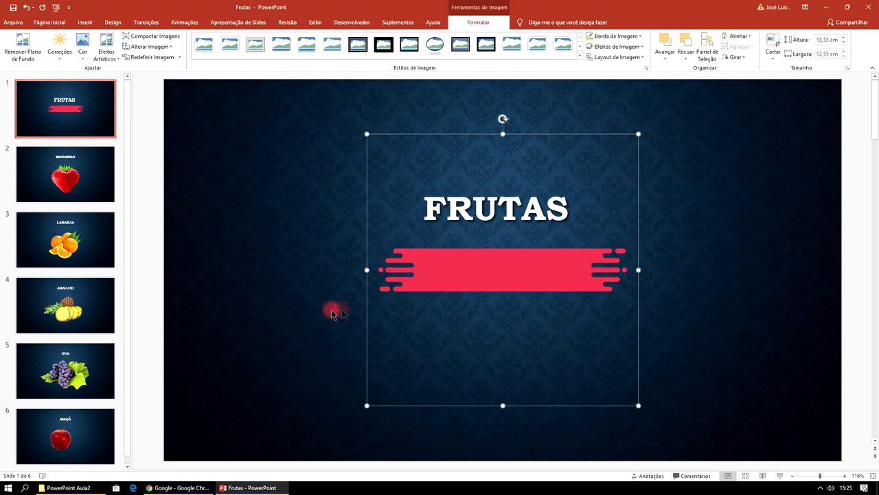
- Move the red banner to slide 1's bottom edge, stretched to 35.67 cm wide and made taller
{"action": "left_click_drag", "start_coordinate": [518, 277], "coordinate": [303, 441]}
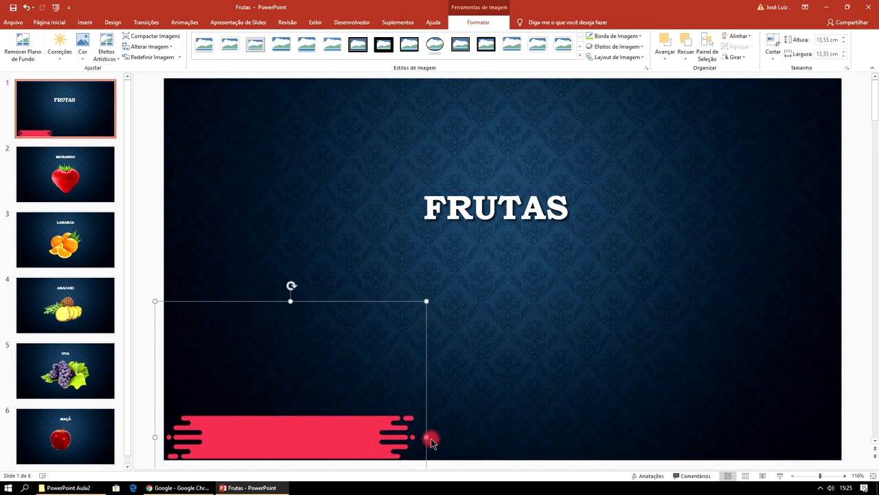
{"action": "left_click_drag", "start_coordinate": [429, 437], "coordinate": [869, 444]}
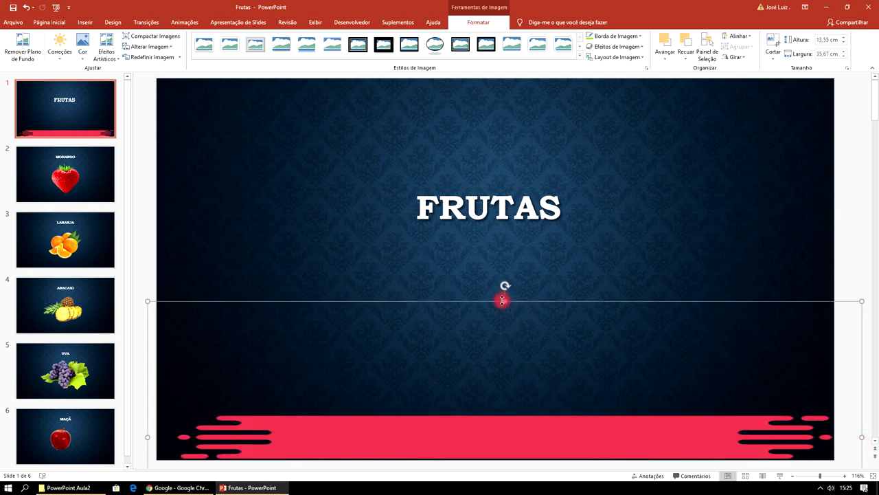
{"action": "left_click_drag", "start_coordinate": [505, 300], "coordinate": [505, 214]}
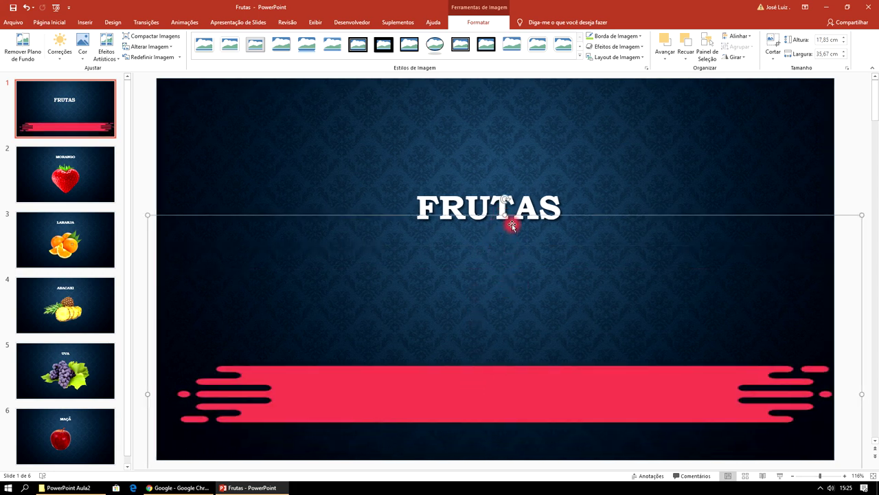
{"action": "left_click_drag", "start_coordinate": [507, 215], "coordinate": [504, 86]}
{"action": "left_click_drag", "start_coordinate": [495, 318], "coordinate": [494, 410]}
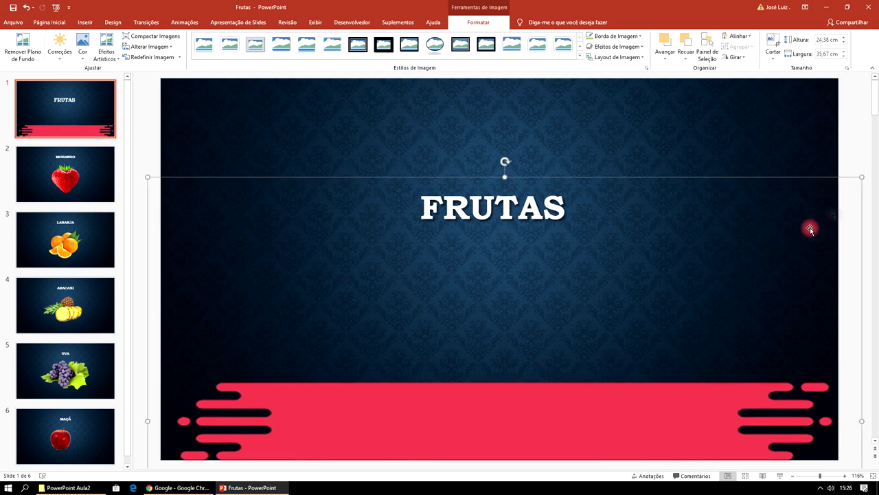
{"action": "left_click", "coordinate": [859, 144]}
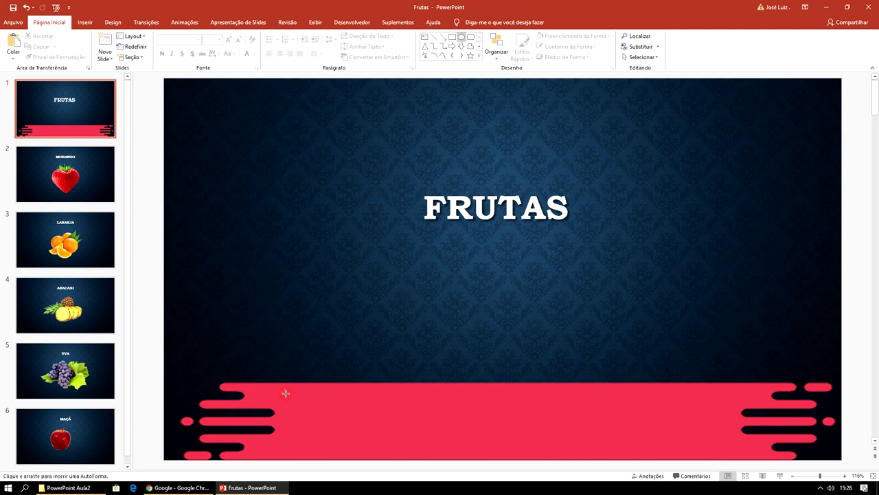
- Draw a green circle on the red banner and paste several copies of it
{"action": "left_click_drag", "start_coordinate": [284, 391], "coordinate": [361, 459]}
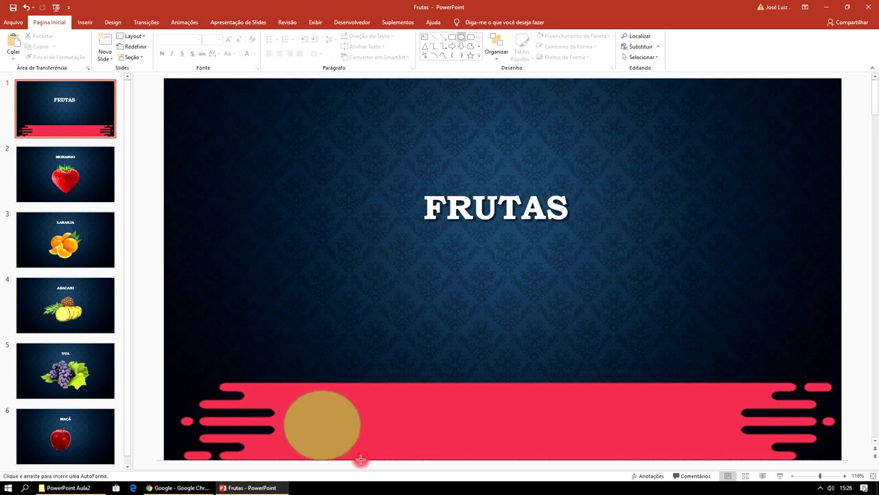
{"action": "left_click_drag", "start_coordinate": [337, 431], "coordinate": [338, 425]}
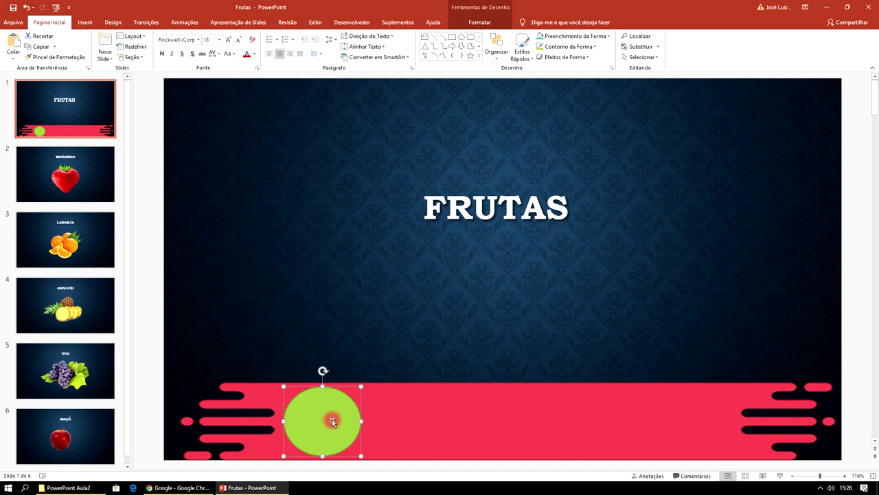
{"action": "key", "text": "ctrl+v"}
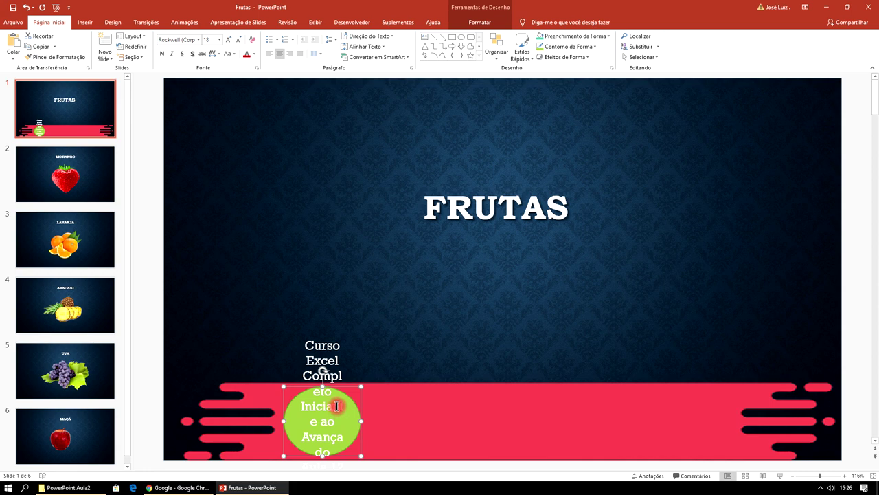
{"action": "key", "text": "ctrl+z"}
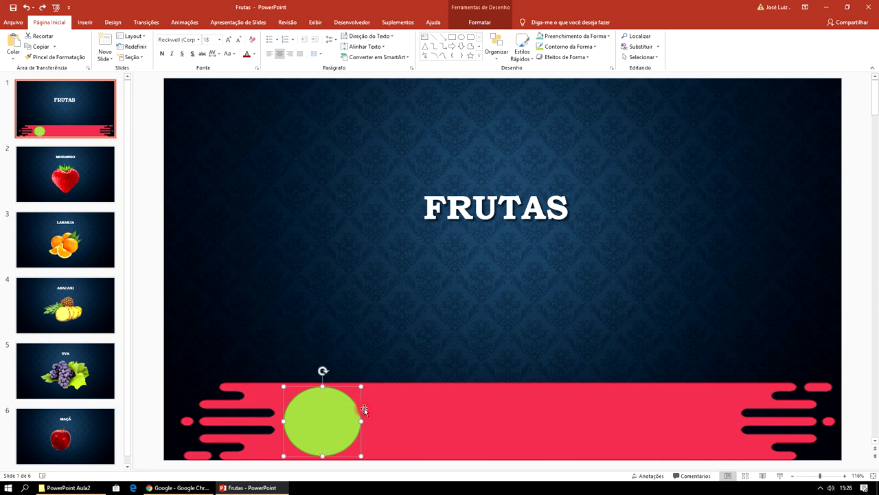
{"action": "key", "text": "ctrl+v"}
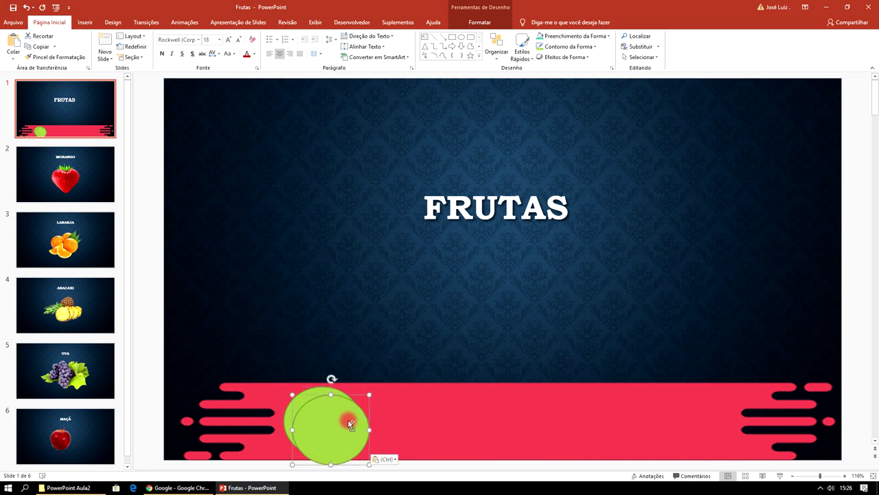
{"action": "scroll", "coordinate": [349, 424], "scroll_direction": "down", "scroll_amount": 3}
{"action": "key", "text": "ctrl+v"}
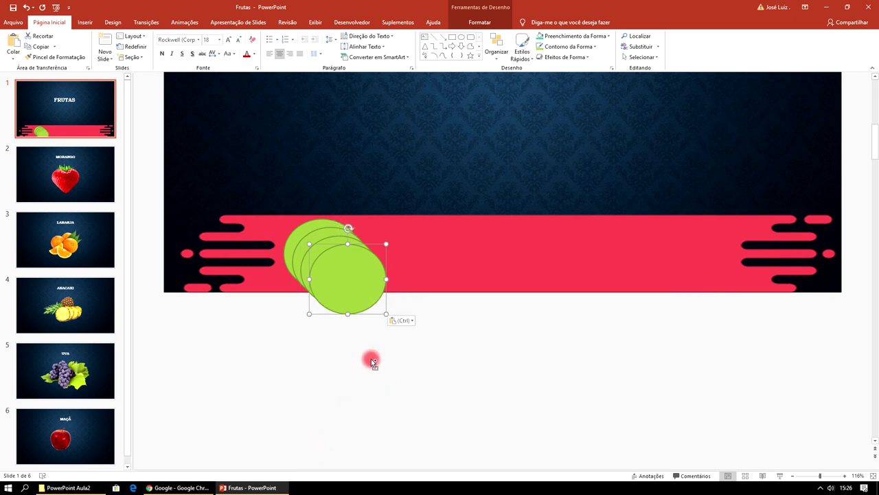
{"action": "key", "text": "ctrl+v"}
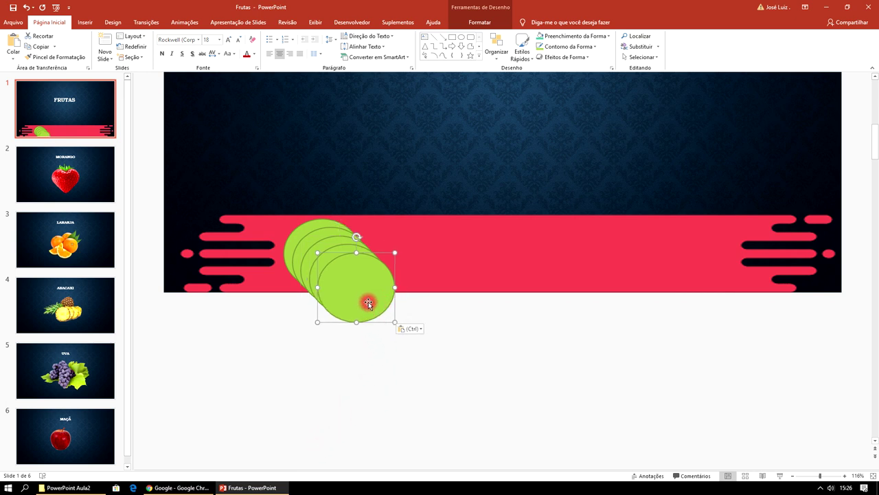
- Drag the five green circles out of the stack into a row across the banner
{"action": "left_click_drag", "start_coordinate": [364, 291], "coordinate": [707, 265]}
{"action": "key", "text": "ctrl+v"}
{"action": "left_click_drag", "start_coordinate": [361, 278], "coordinate": [557, 273]}
{"action": "mouse_move", "coordinate": [339, 254]}
{"action": "left_mouse_down"}
{"action": "mouse_move", "coordinate": [468, 372]}
{"action": "mouse_move", "coordinate": [402, 238]}
{"action": "left_mouse_up"}
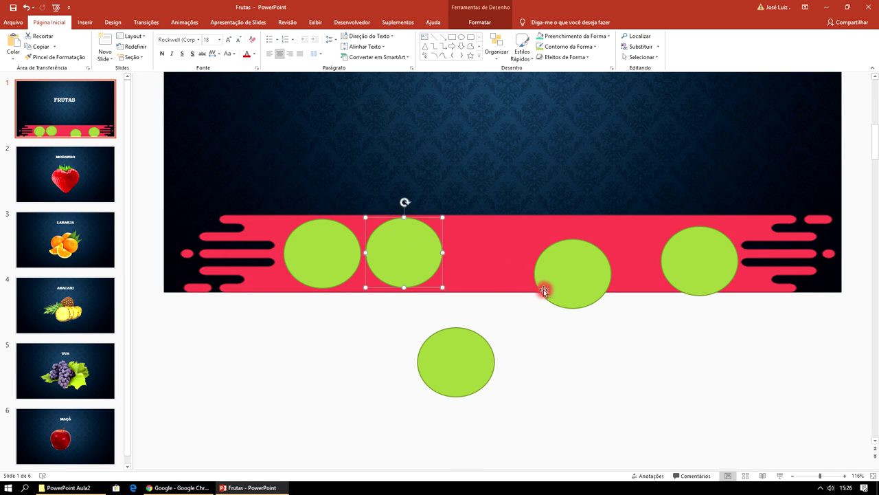
{"action": "left_click_drag", "start_coordinate": [566, 284], "coordinate": [477, 258]}
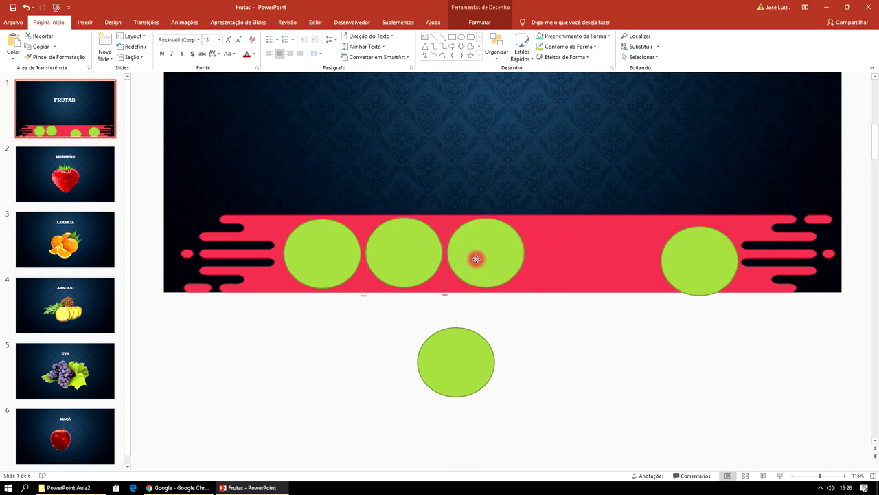
{"action": "left_click_drag", "start_coordinate": [477, 258], "coordinate": [476, 258]}
{"action": "left_click_drag", "start_coordinate": [688, 259], "coordinate": [569, 250]}
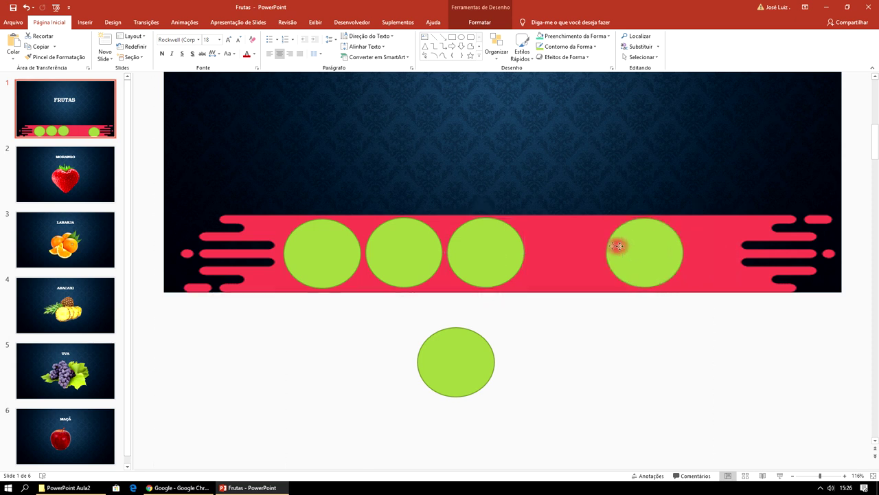
{"action": "left_click_drag", "start_coordinate": [569, 250], "coordinate": [556, 250]}
{"action": "left_click_drag", "start_coordinate": [465, 356], "coordinate": [657, 248]}
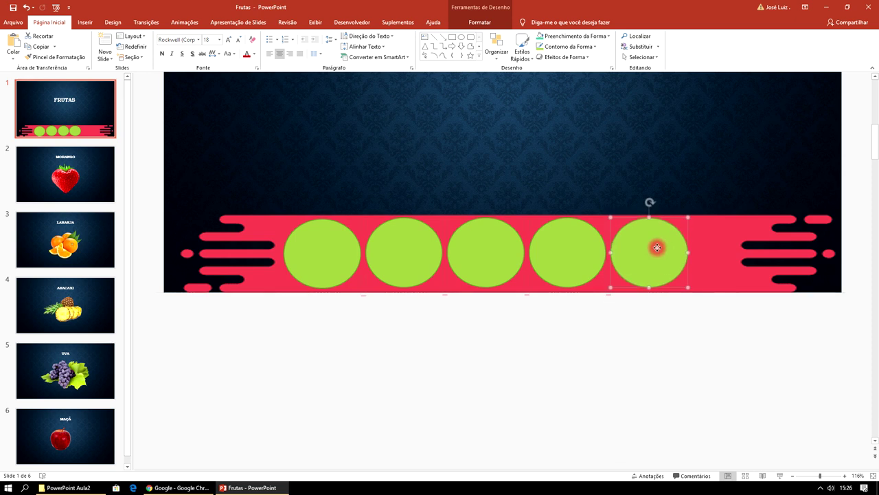
{"action": "left_click_drag", "start_coordinate": [726, 334], "coordinate": [715, 345]}
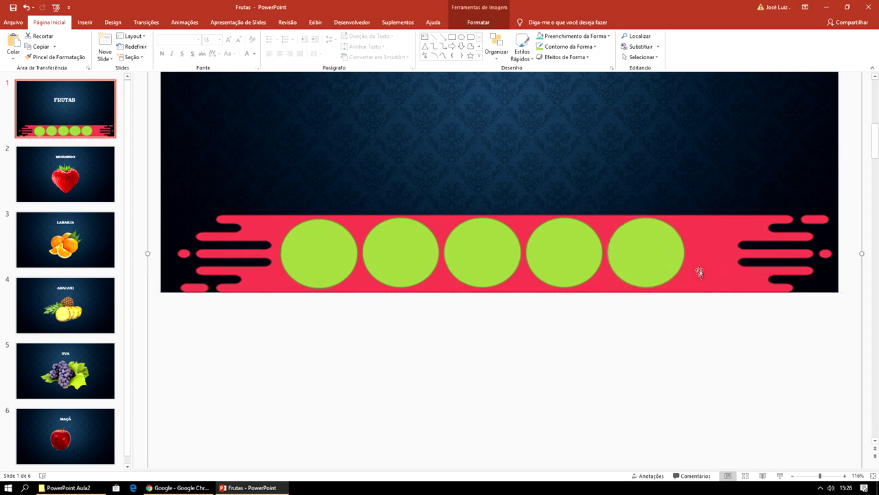
{"action": "scroll", "coordinate": [824, 220], "scroll_direction": "up", "scroll_amount": 3}
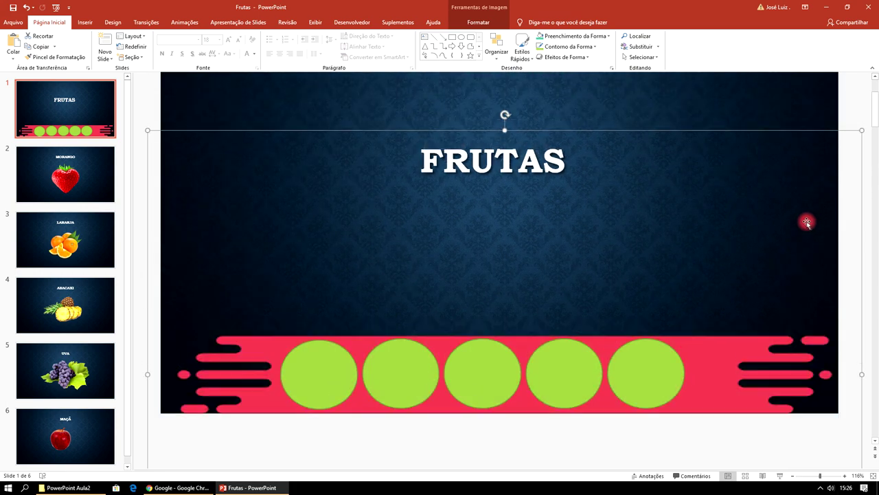
- Shift the second through fifth circles left so each nearly touches its neighbour
{"action": "scroll", "coordinate": [662, 236], "scroll_direction": "up", "scroll_amount": 1}
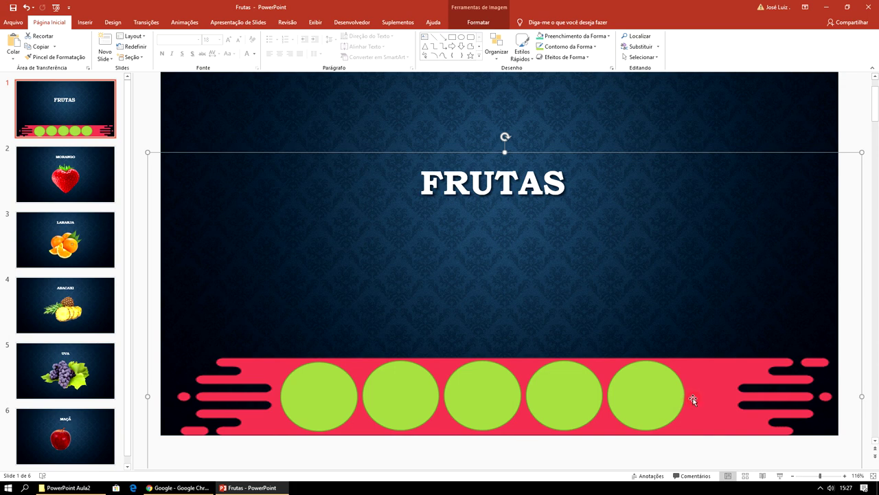
{"action": "left_click", "coordinate": [397, 389]}
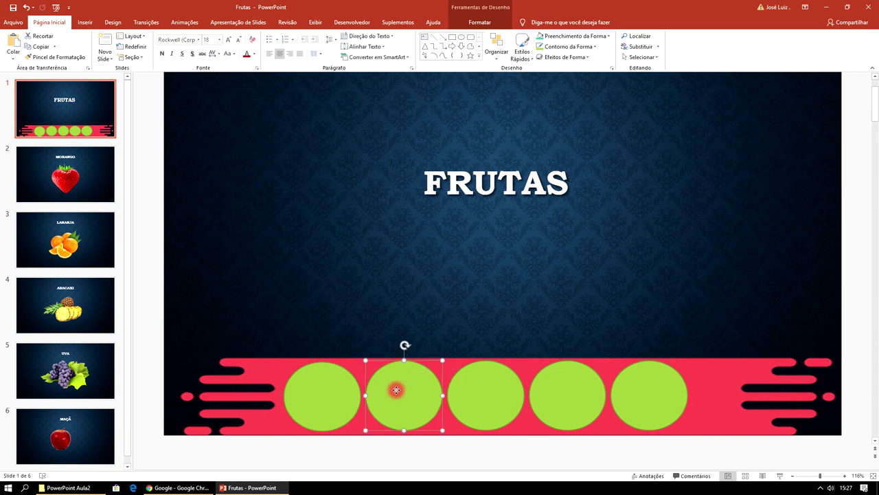
{"action": "left_click_drag", "start_coordinate": [396, 390], "coordinate": [391, 390]}
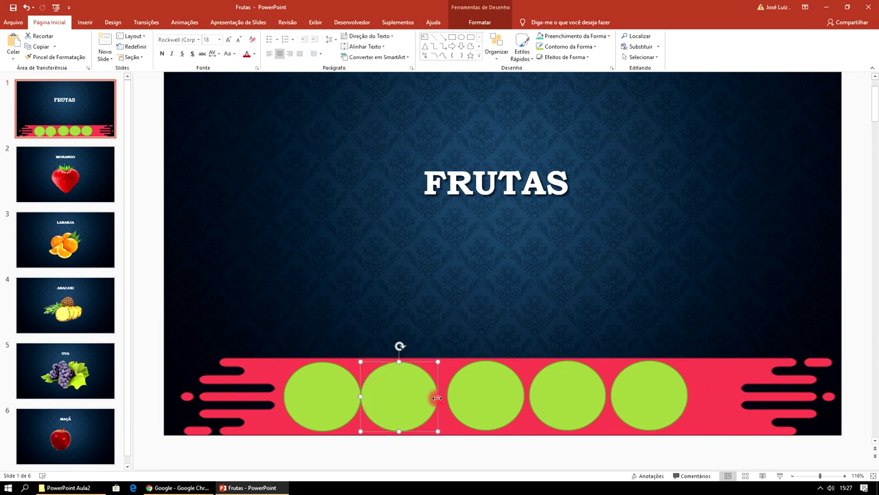
{"action": "left_click_drag", "start_coordinate": [479, 400], "coordinate": [469, 397]}
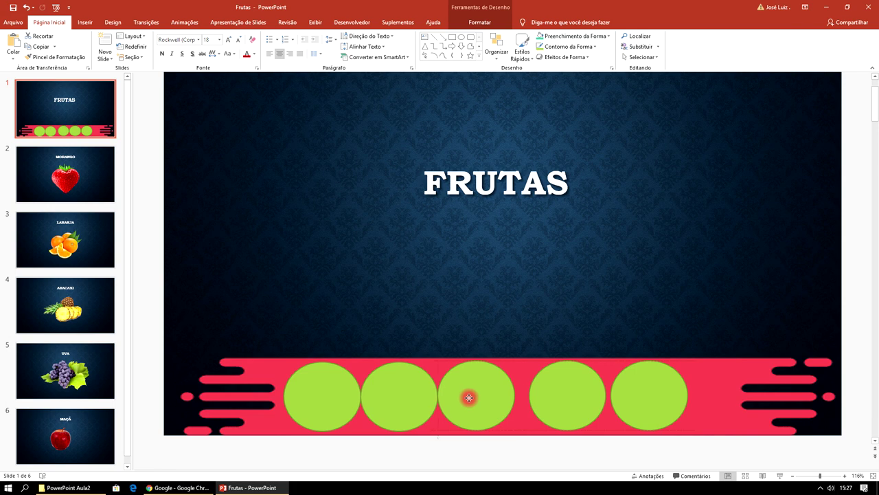
{"action": "left_click_drag", "start_coordinate": [559, 395], "coordinate": [545, 395]}
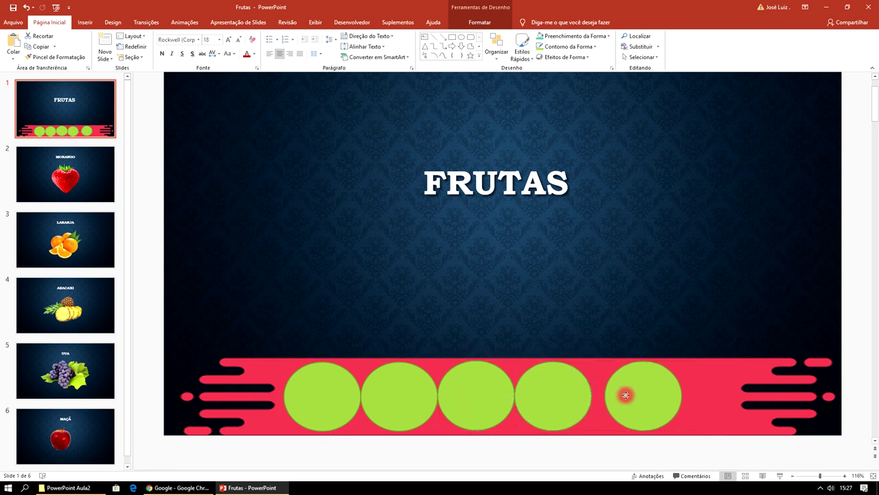
{"action": "left_click_drag", "start_coordinate": [633, 395], "coordinate": [610, 394]}
{"action": "left_click", "coordinate": [623, 267]}
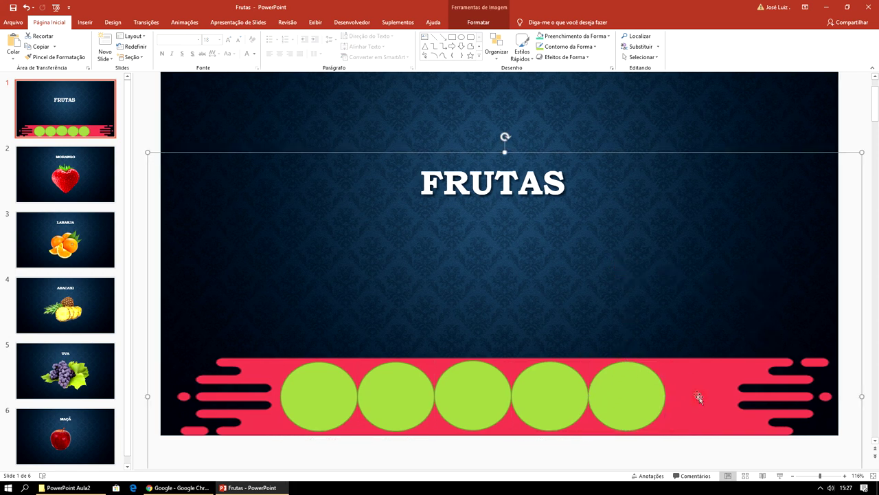
{"action": "left_click", "coordinate": [479, 57]}
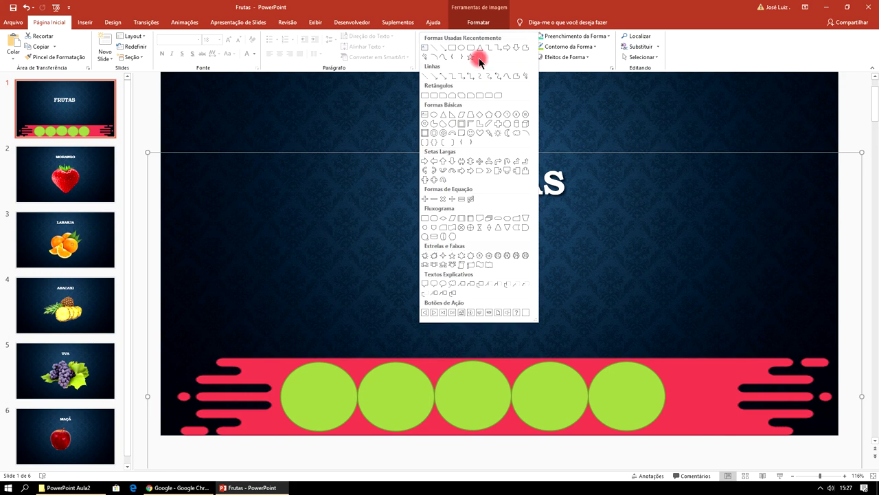
- Draw an Início home action button right of the circles, linked to the first slide
{"action": "left_click", "coordinate": [461, 313]}
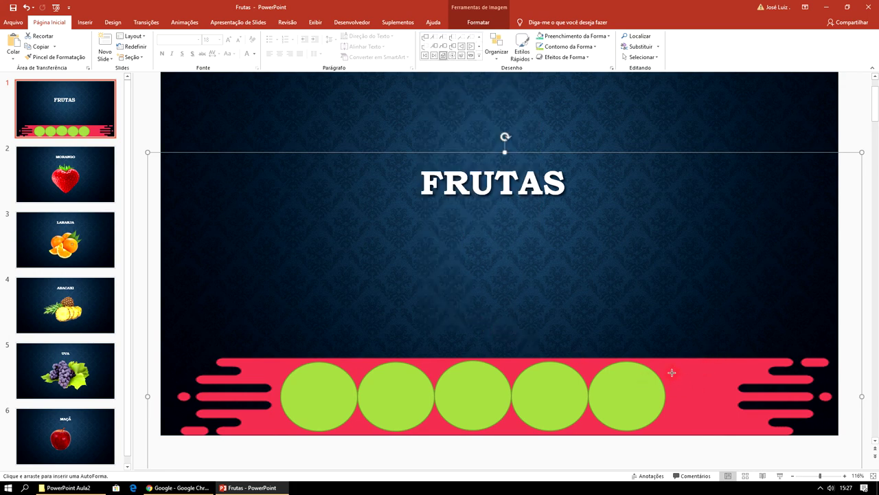
{"action": "left_click_drag", "start_coordinate": [701, 400], "coordinate": [734, 431]}
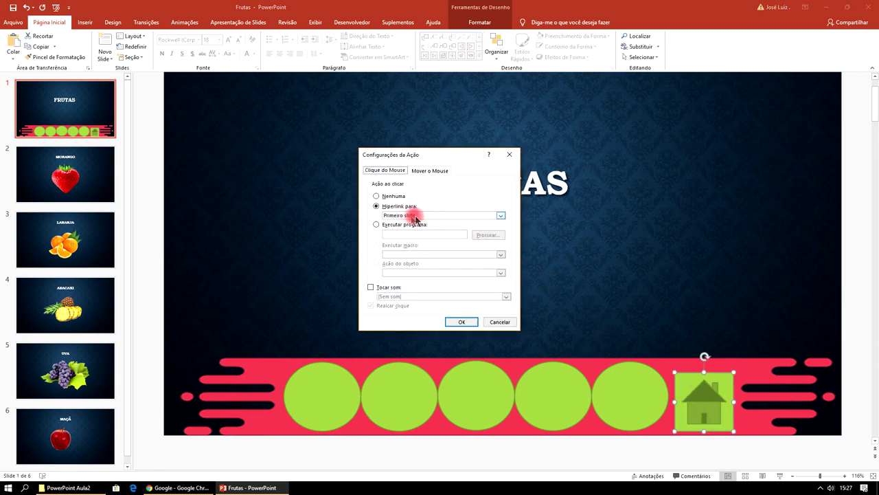
{"action": "left_click", "coordinate": [462, 322]}
- Raise the home button slightly and apply the Preenchimento Colorido - Rosa, Ênfase 5 style
{"action": "left_click_drag", "start_coordinate": [713, 413], "coordinate": [713, 406]}
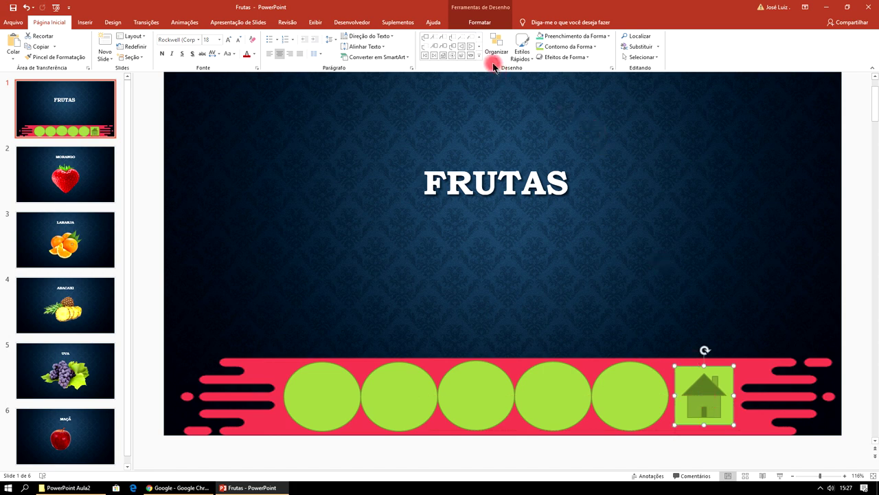
{"action": "left_click", "coordinate": [479, 22]}
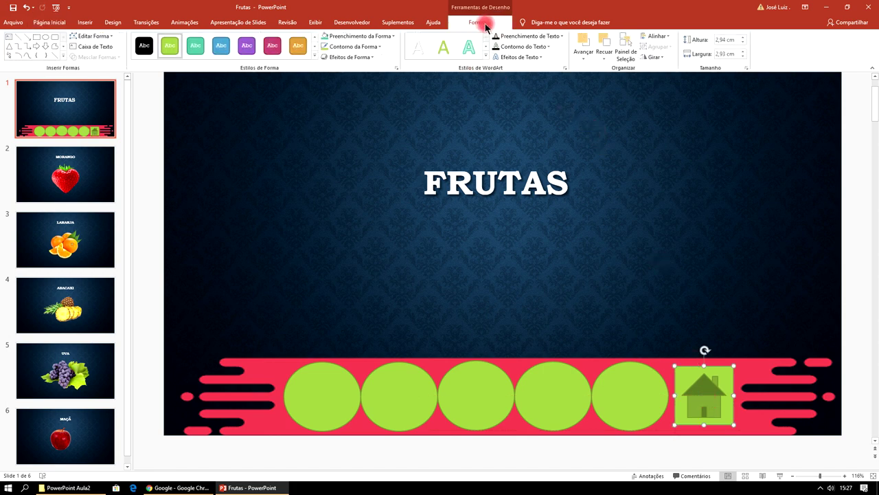
{"action": "left_click", "coordinate": [270, 51]}
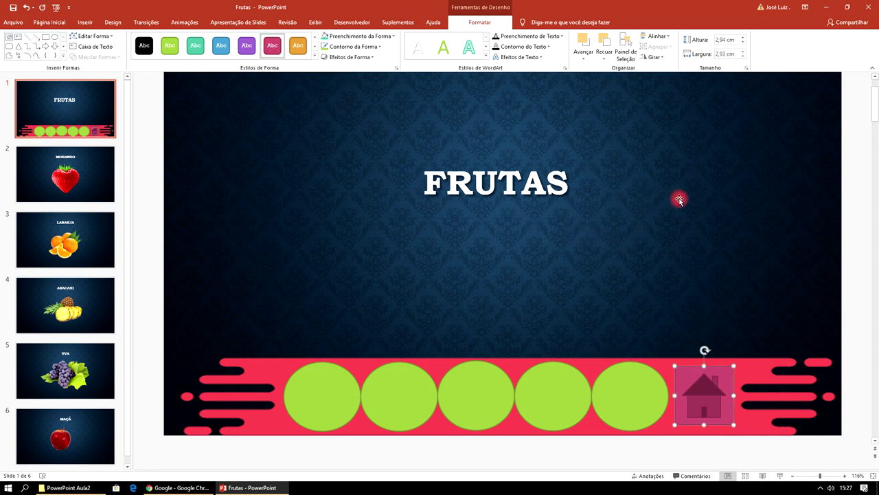
{"action": "left_click", "coordinate": [655, 171]}
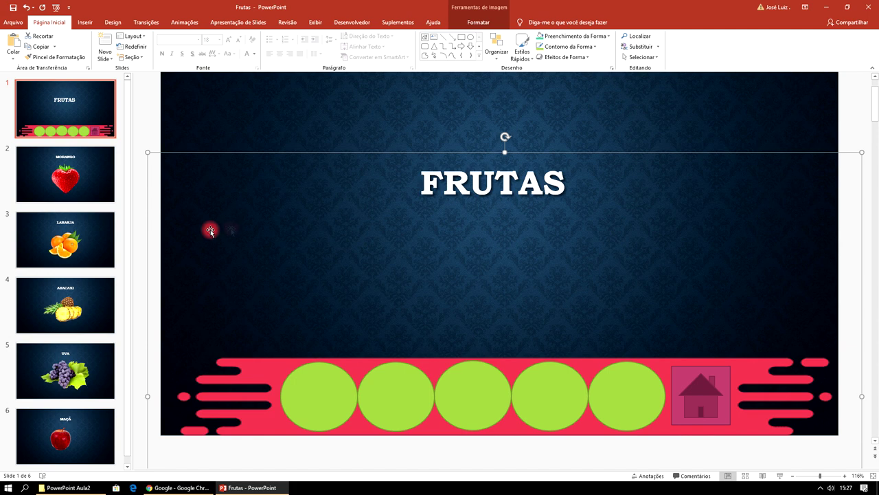
{"action": "double_click", "coordinate": [343, 395]}
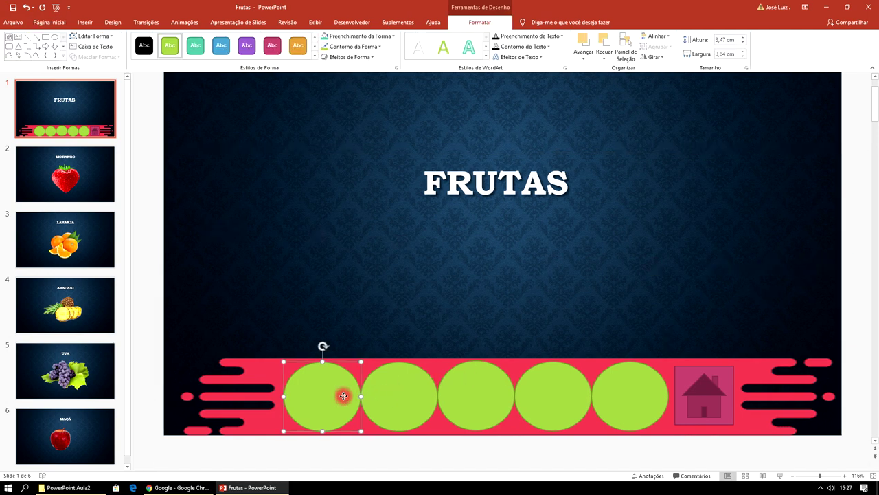
- Fill the first circle with the morango strawberry picture from the desktop fruit folder
{"action": "left_click", "coordinate": [393, 37]}
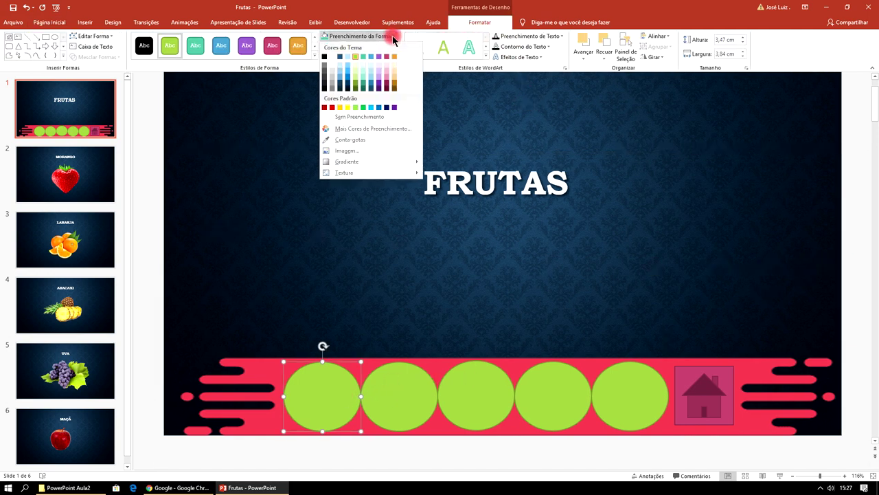
{"action": "left_click", "coordinate": [348, 153]}
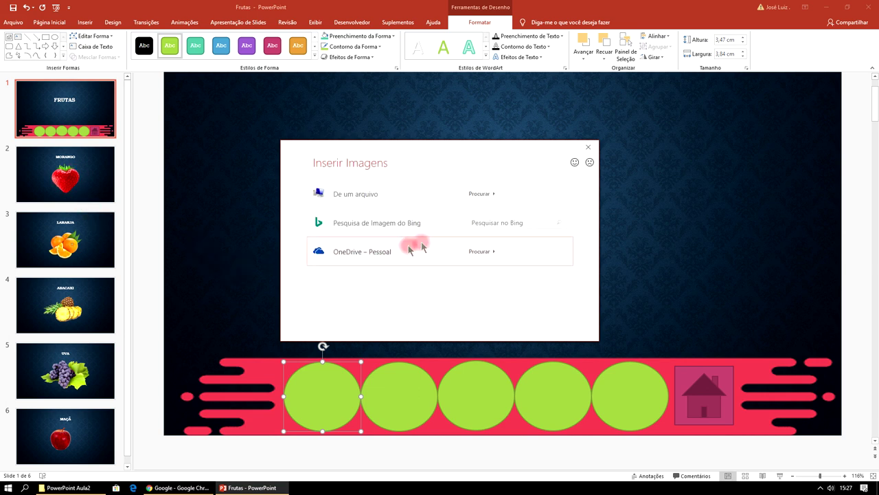
{"action": "left_click", "coordinate": [488, 194]}
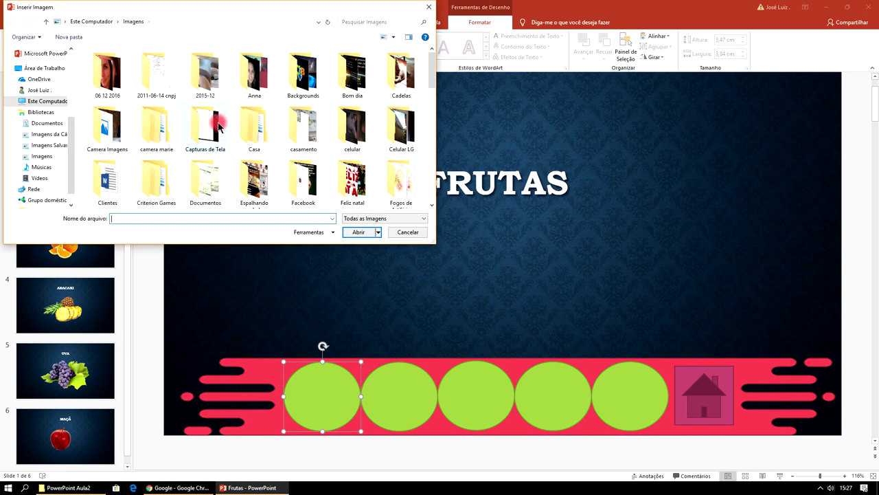
{"action": "left_click", "coordinate": [44, 68]}
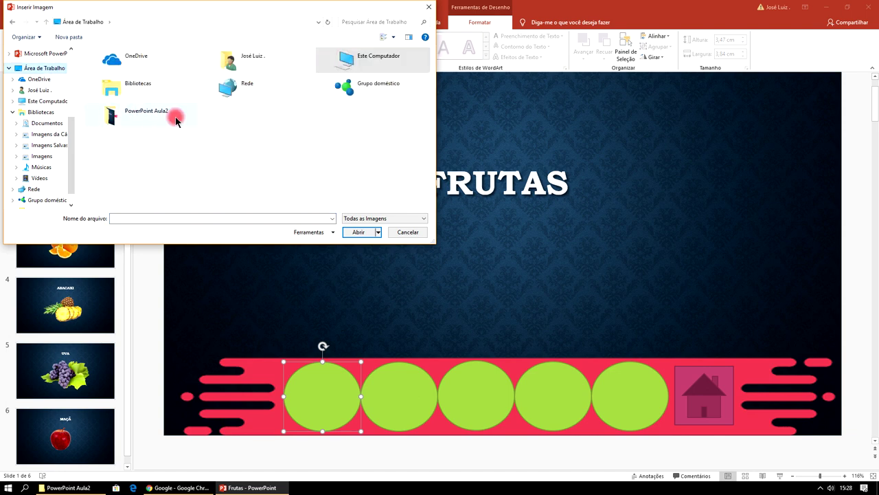
{"action": "double_click", "coordinate": [175, 118]}
{"action": "left_click", "coordinate": [361, 81]}
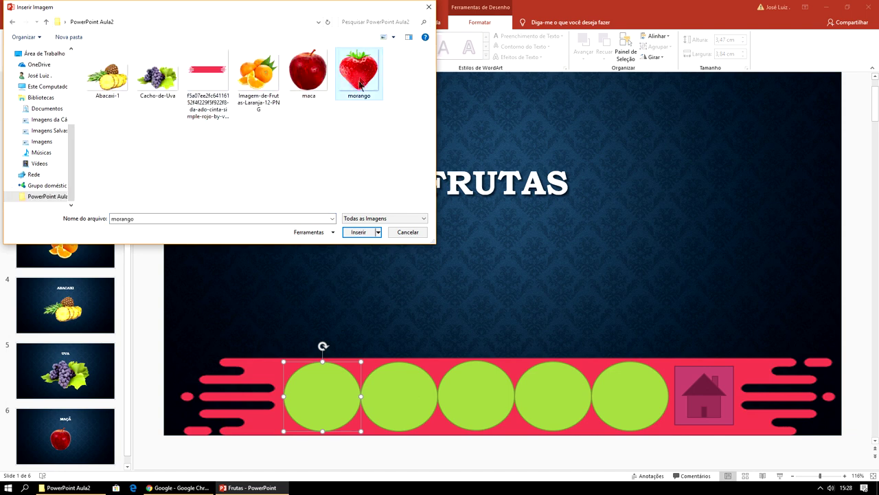
{"action": "left_click", "coordinate": [364, 231]}
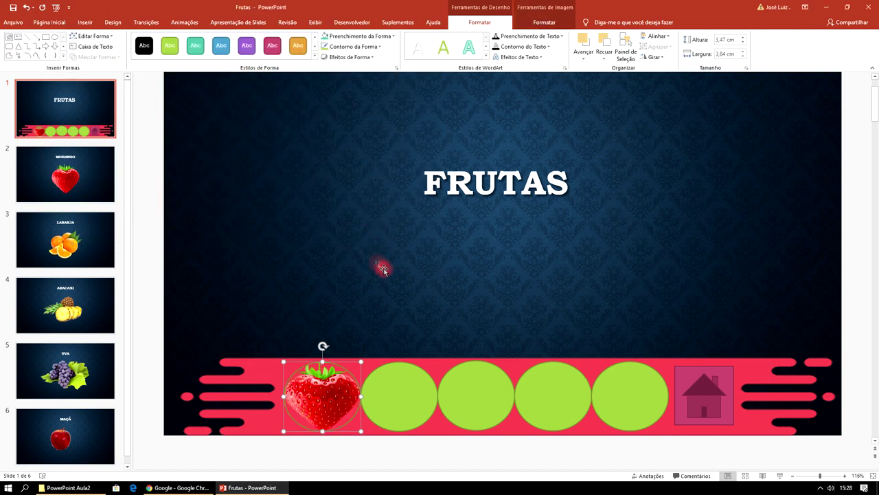
- Fill the second circle with the orange picture
{"action": "left_click", "coordinate": [406, 389]}
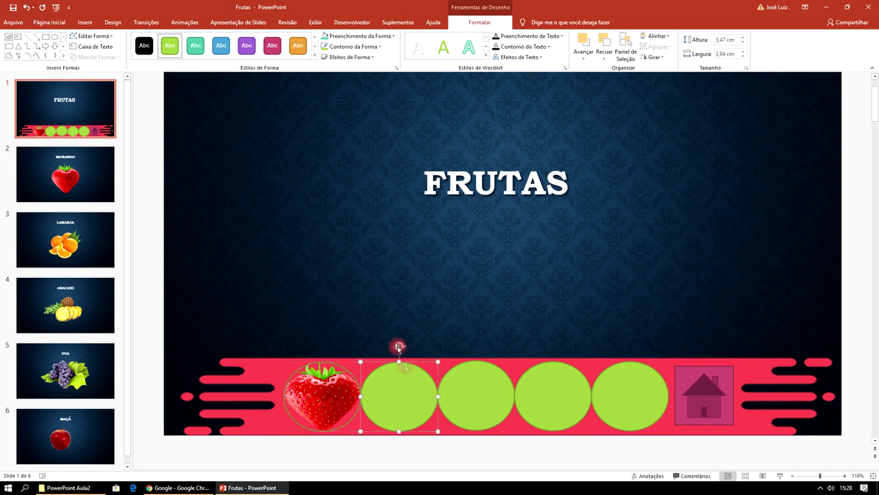
{"action": "left_click", "coordinate": [358, 45]}
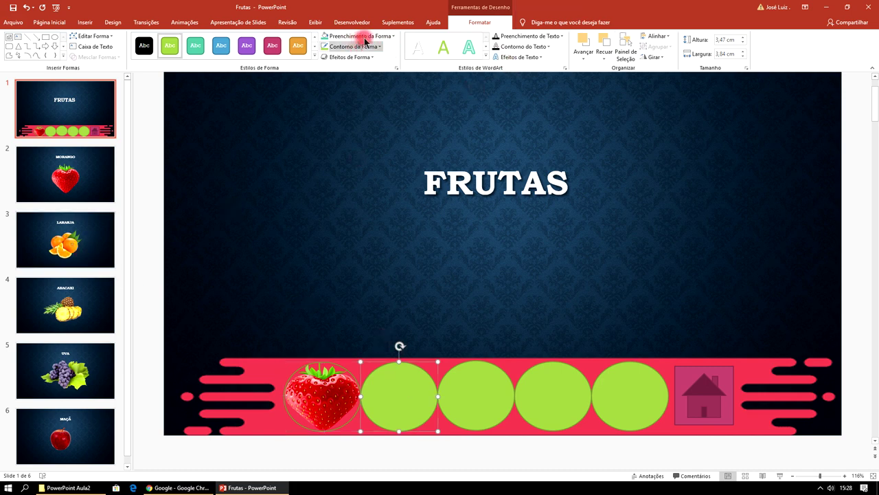
{"action": "left_click", "coordinate": [371, 35]}
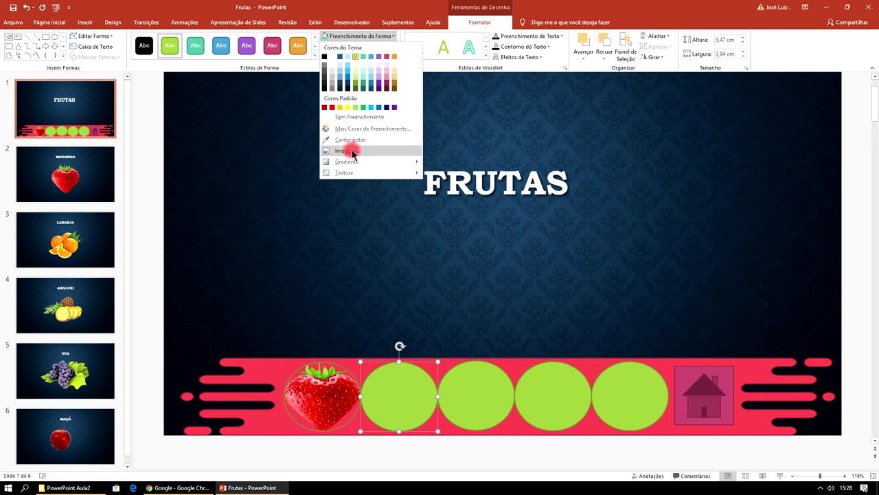
{"action": "left_click", "coordinate": [351, 152]}
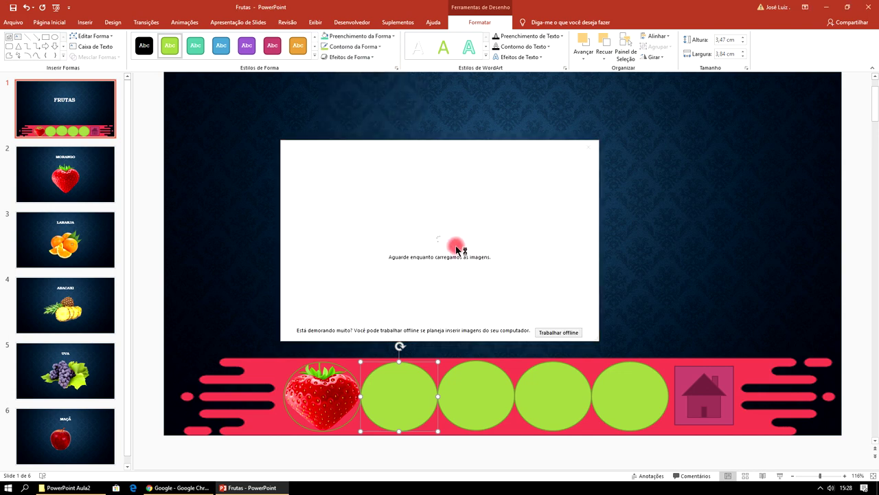
{"action": "left_click", "coordinate": [482, 195]}
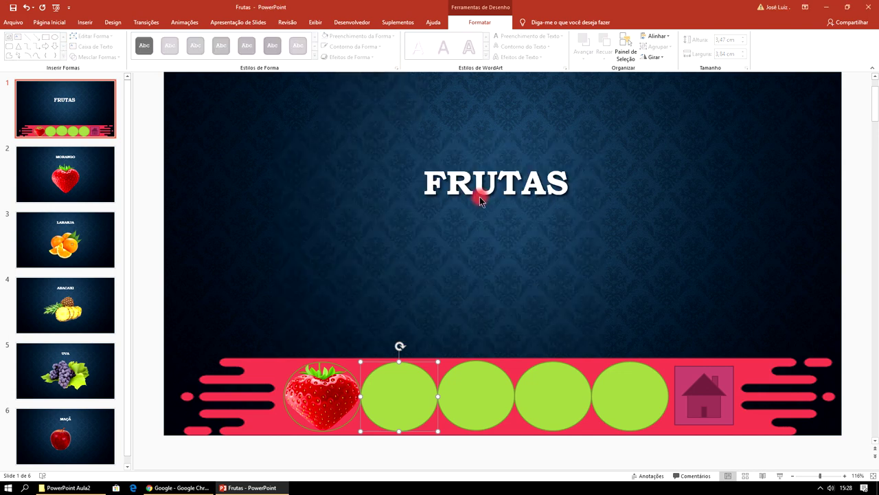
{"action": "left_click", "coordinate": [257, 75]}
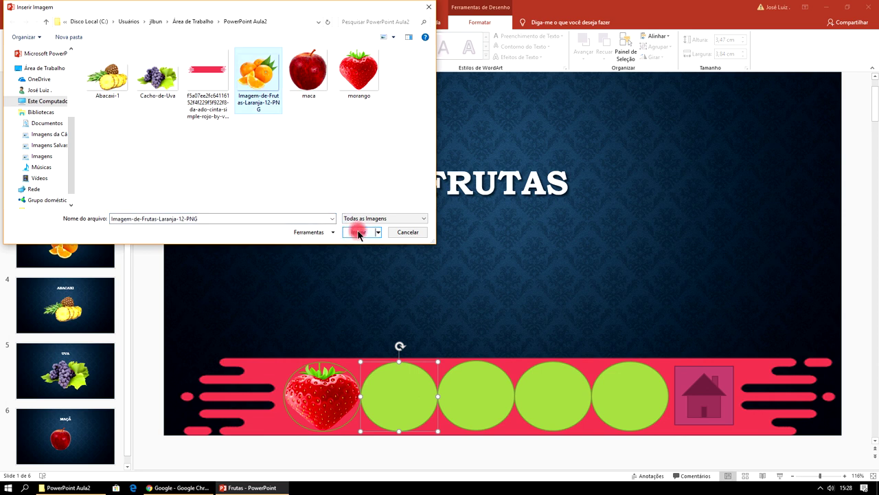
{"action": "left_click", "coordinate": [359, 232]}
{"action": "left_click", "coordinate": [477, 395]}
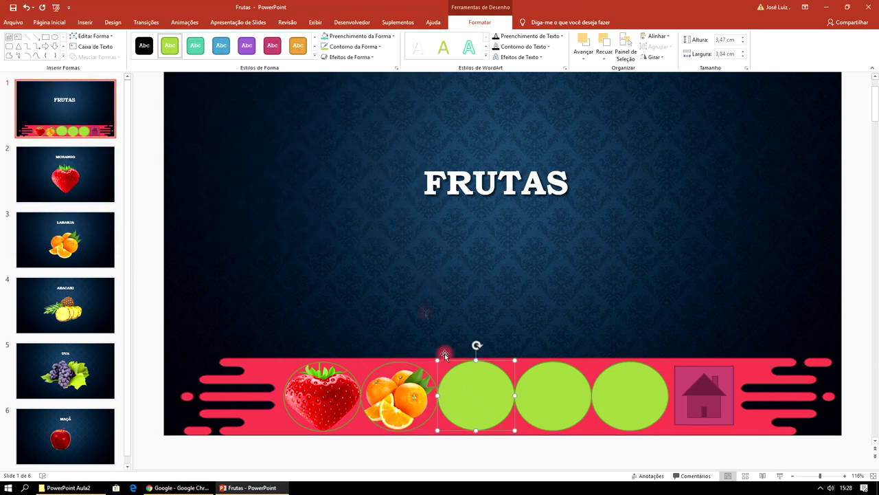
- Fill the third circle with the Abacaxi-1 pineapple picture
{"action": "left_click", "coordinate": [358, 38]}
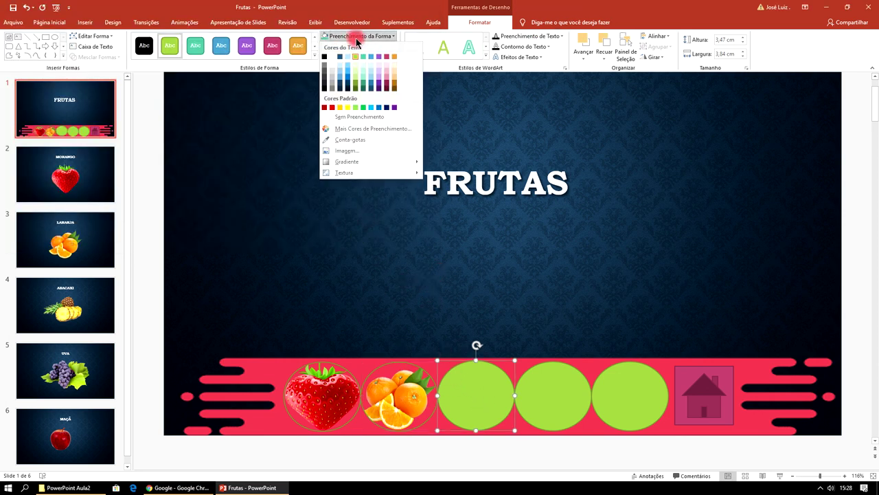
{"action": "left_click", "coordinate": [356, 151]}
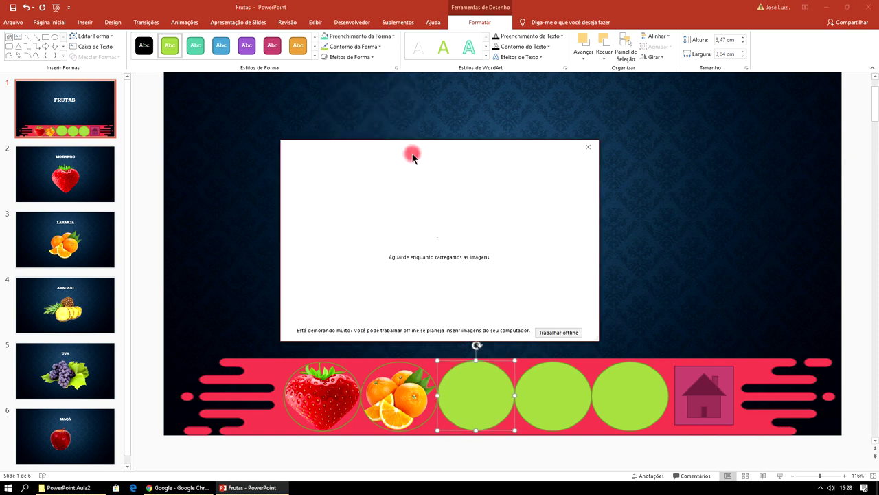
{"action": "left_click", "coordinate": [478, 195]}
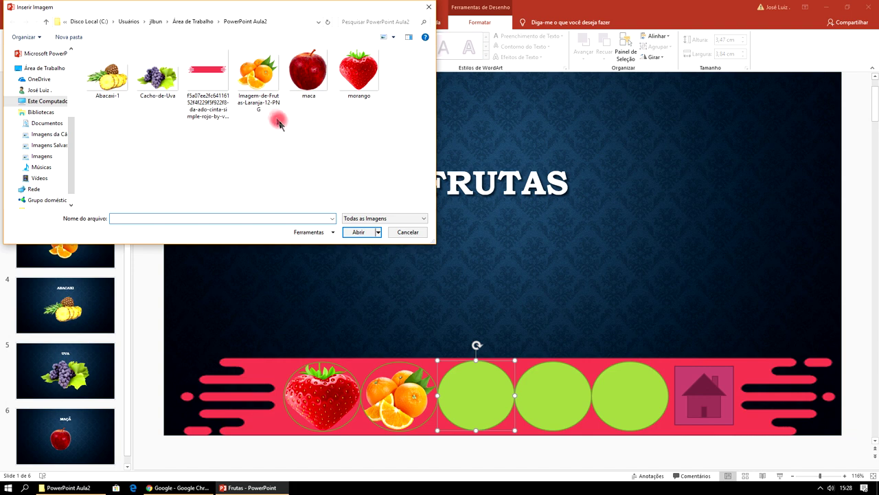
{"action": "left_click", "coordinate": [113, 79]}
{"action": "left_click", "coordinate": [359, 232]}
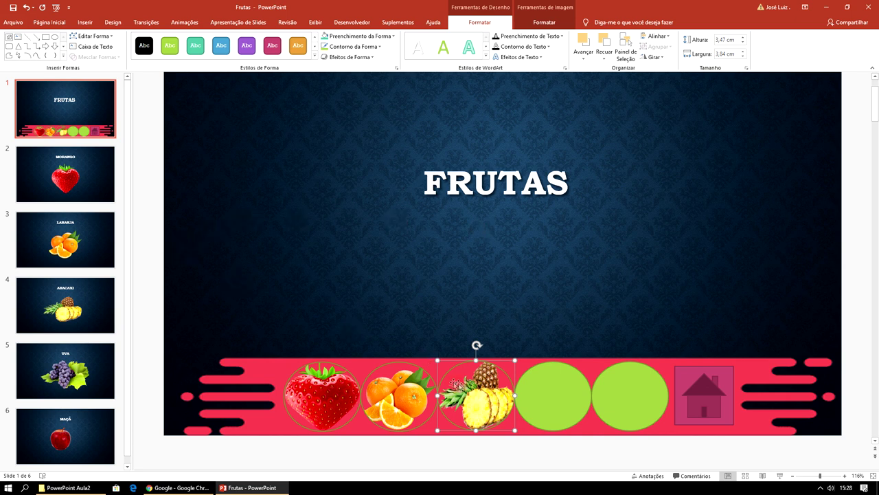
- Fill the fourth circle with the Cacho-de-Uva grape picture
{"action": "left_click", "coordinate": [554, 389]}
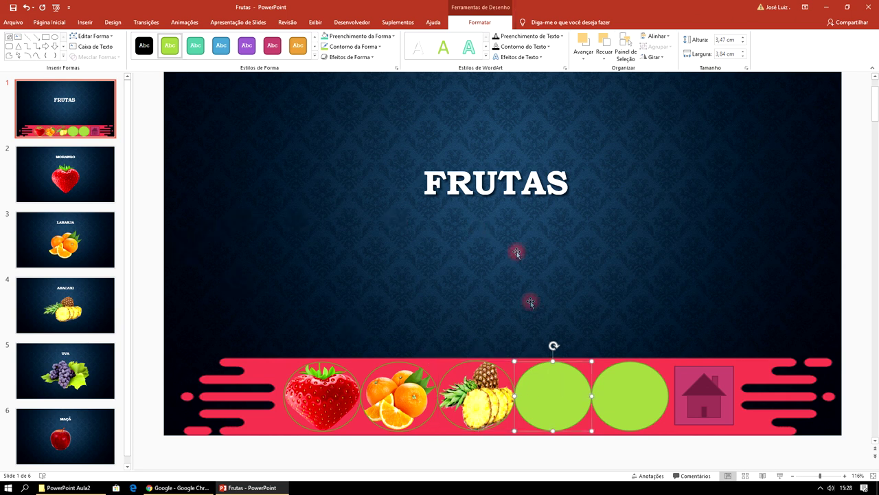
{"action": "left_click", "coordinate": [372, 39]}
{"action": "left_click", "coordinate": [347, 150]}
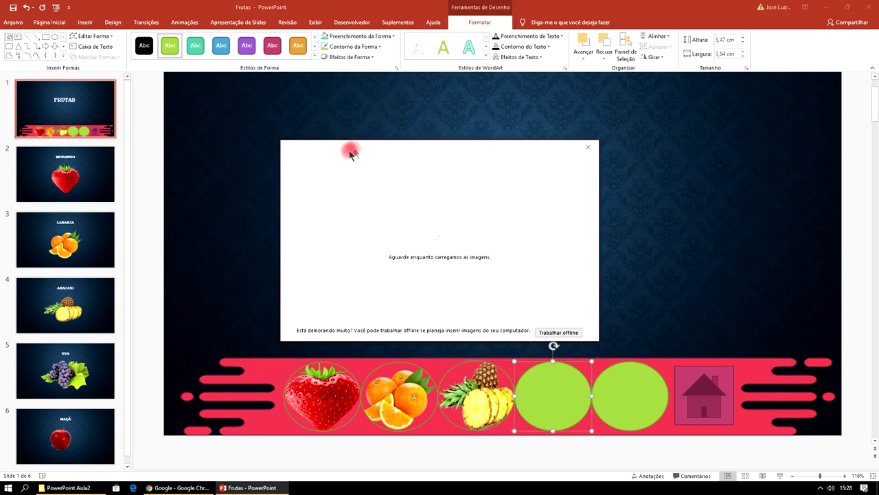
{"action": "left_click", "coordinate": [476, 193]}
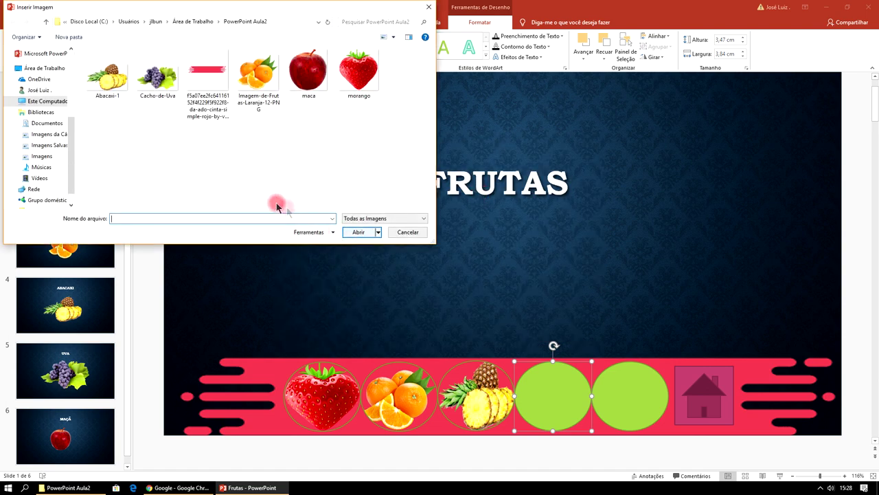
{"action": "left_click", "coordinate": [157, 74]}
{"action": "left_click", "coordinate": [355, 232]}
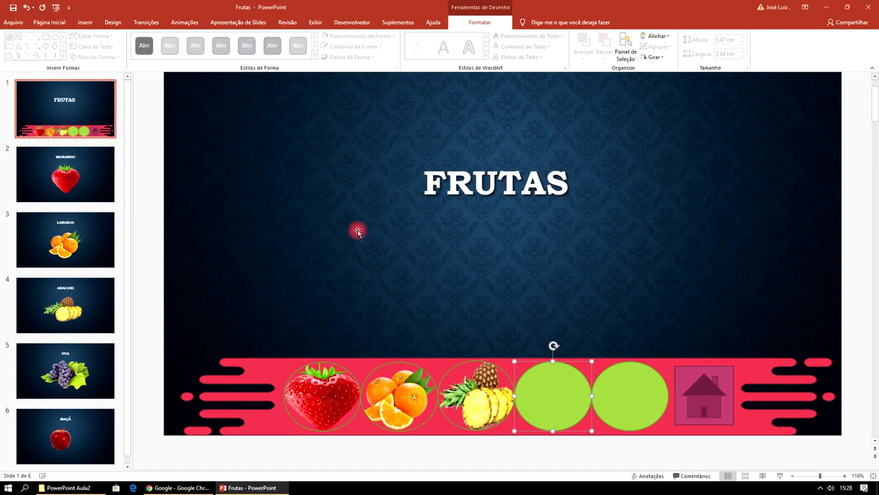
- Fill the last circle with the maca apple picture
{"action": "left_click", "coordinate": [631, 389]}
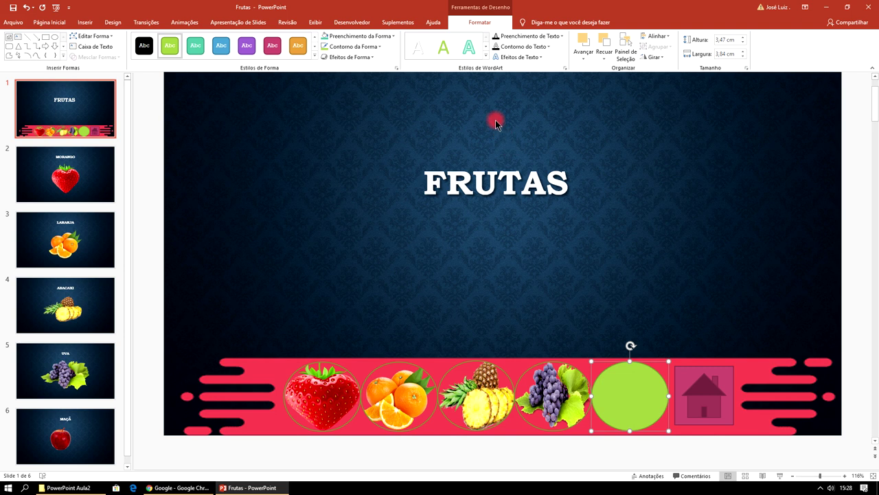
{"action": "left_click", "coordinate": [385, 36]}
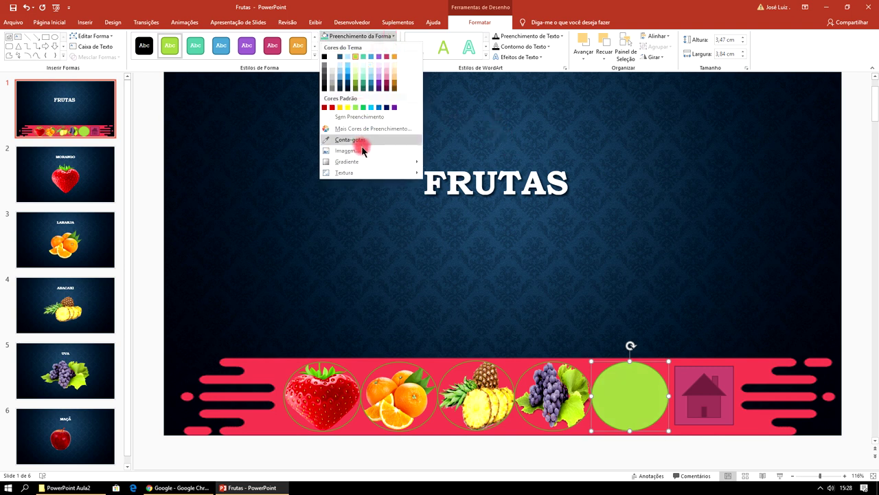
{"action": "left_click", "coordinate": [361, 143]}
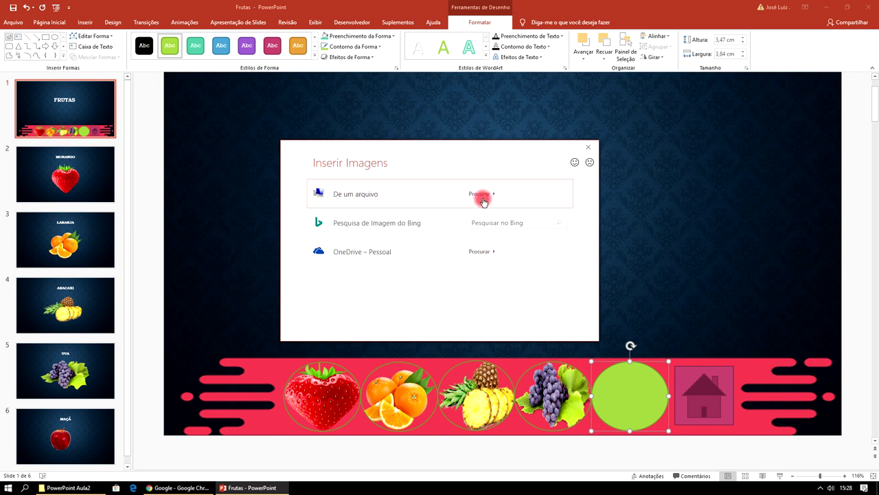
{"action": "left_click", "coordinate": [485, 198]}
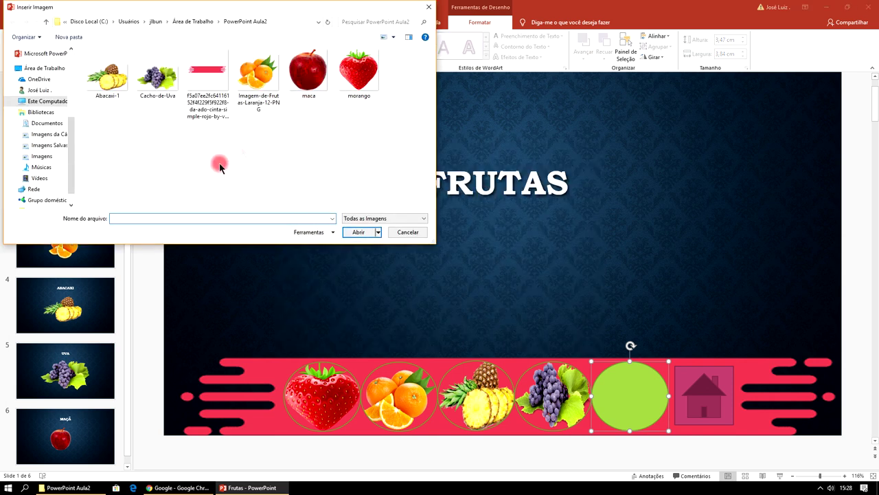
{"action": "left_click", "coordinate": [308, 72]}
{"action": "left_click", "coordinate": [358, 232]}
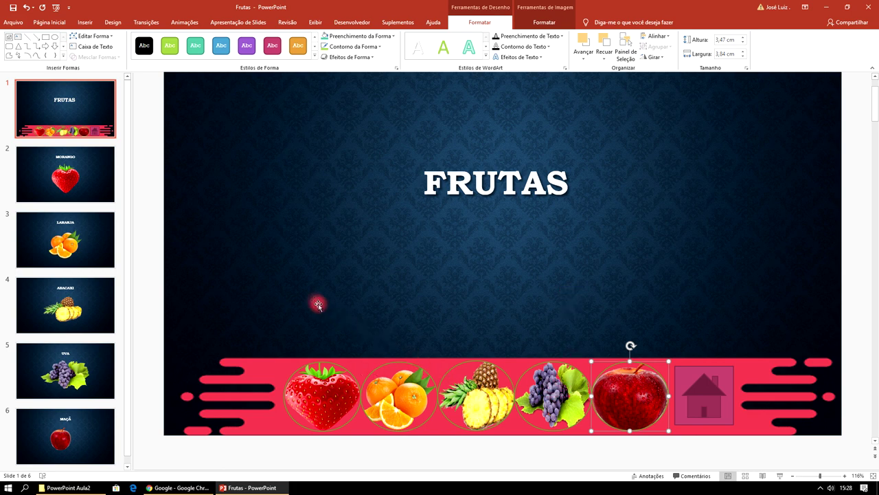
{"action": "left_click", "coordinate": [391, 375]}
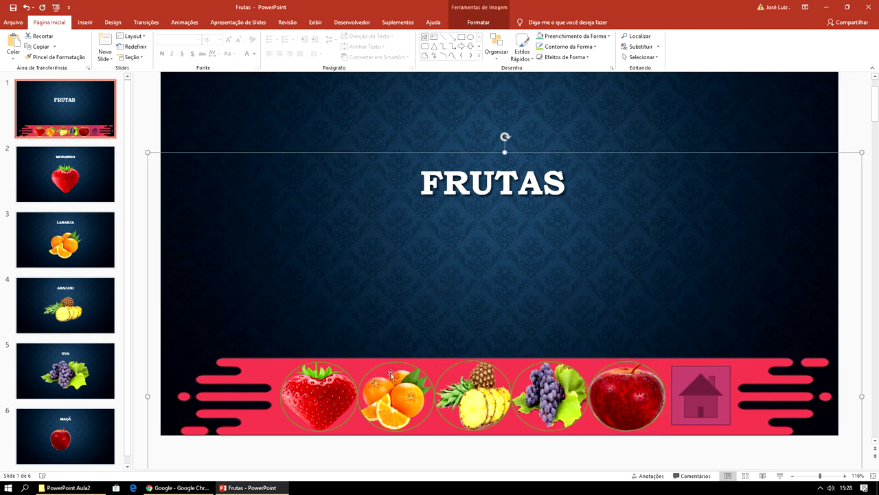
- Hyperlink the strawberry circle to the Morango slide in this document
{"action": "right_click", "coordinate": [325, 394]}
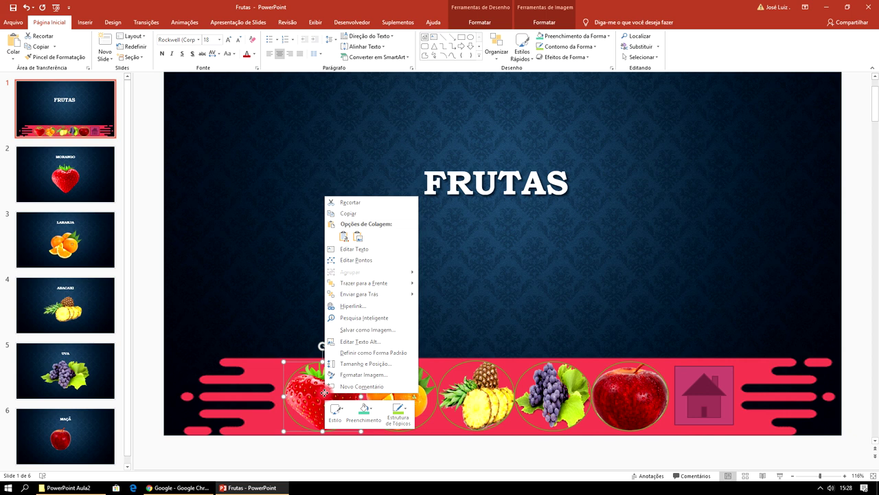
{"action": "left_click", "coordinate": [360, 311]}
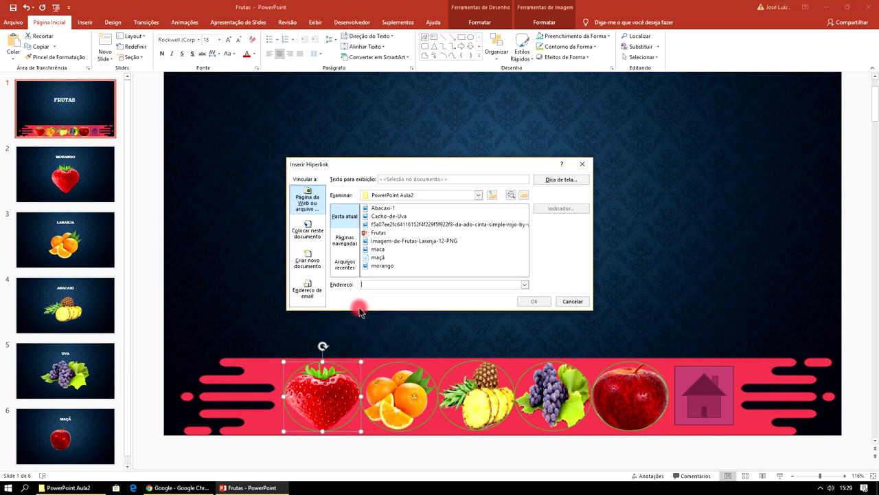
{"action": "left_click", "coordinate": [311, 232]}
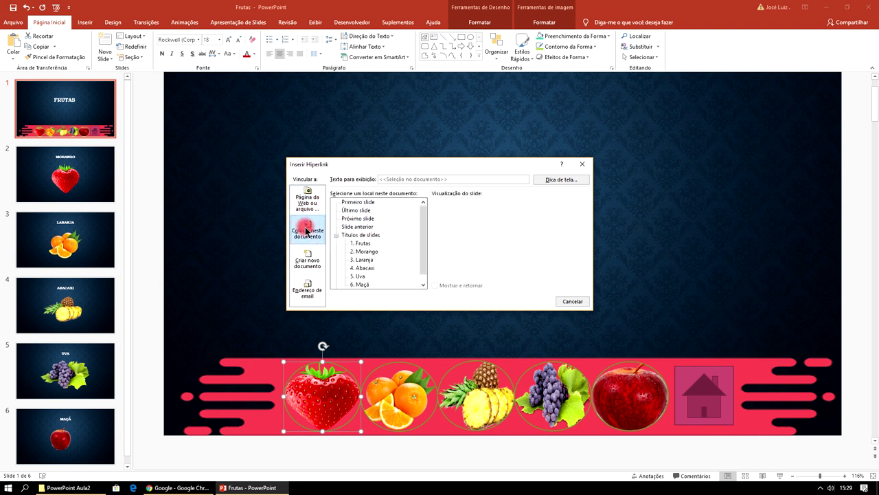
{"action": "left_click", "coordinate": [368, 268]}
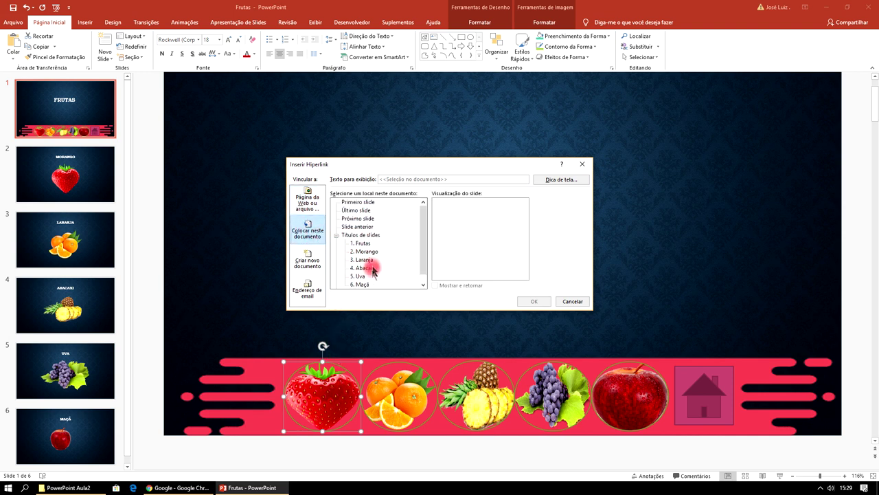
{"action": "left_click", "coordinate": [371, 252]}
{"action": "left_click", "coordinate": [531, 301]}
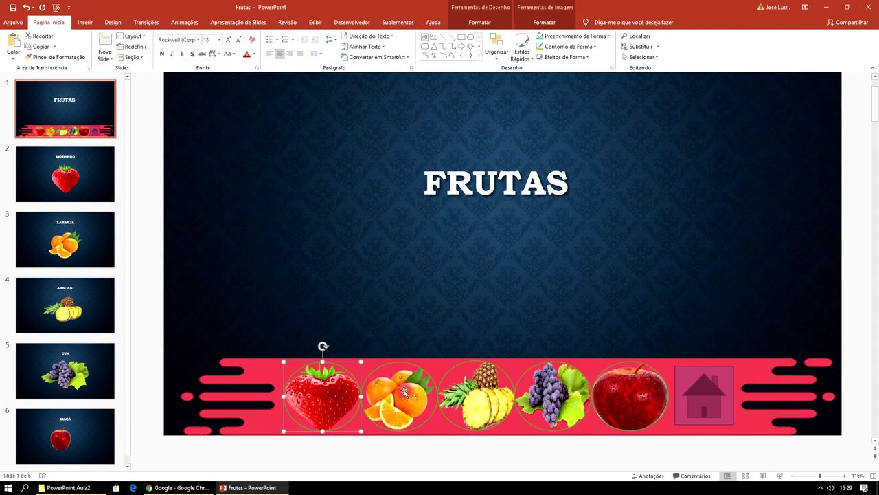
- Hyperlink the orange circle to Laranja and the pineapple circle to Abacaxi
{"action": "right_click", "coordinate": [405, 393]}
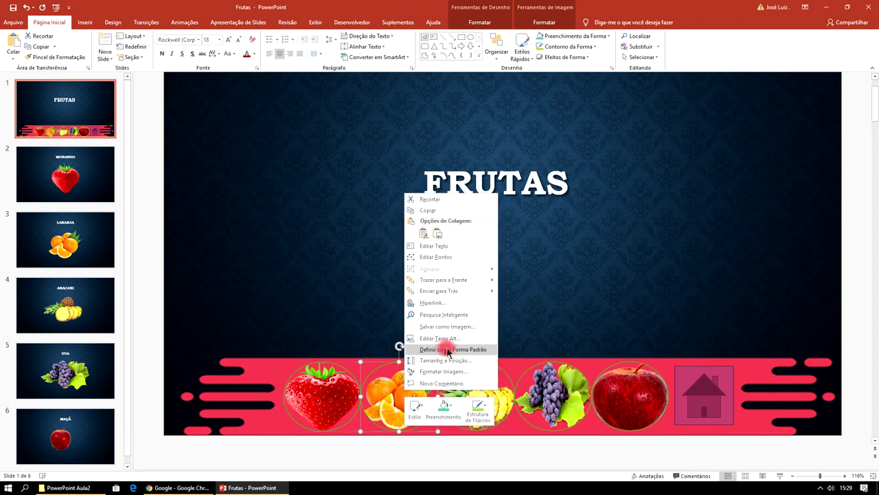
{"action": "left_click", "coordinate": [434, 303]}
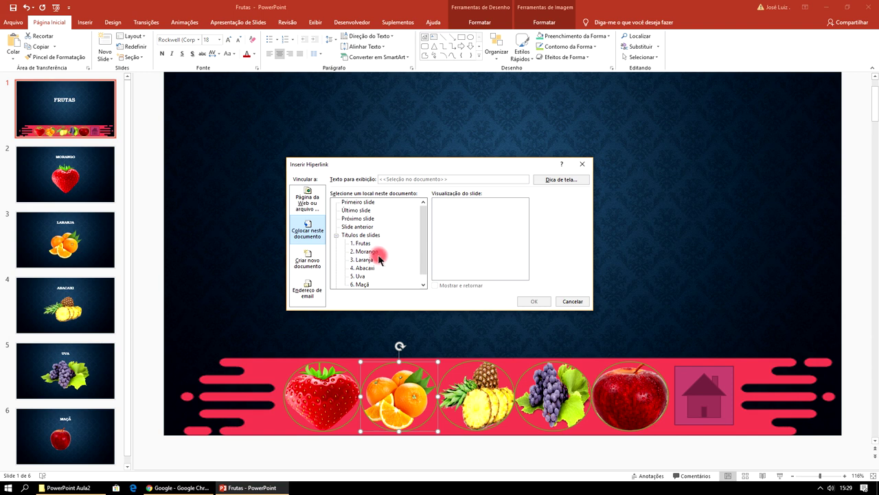
{"action": "left_click", "coordinate": [528, 301]}
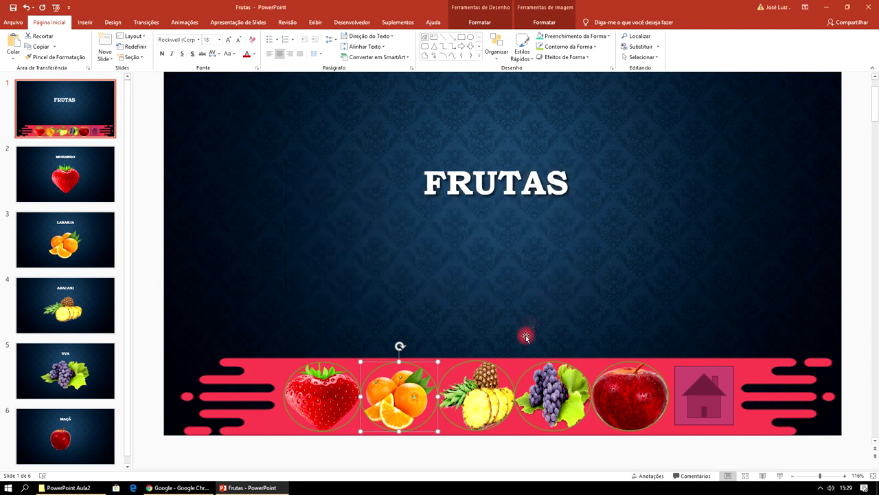
{"action": "right_click", "coordinate": [487, 399]}
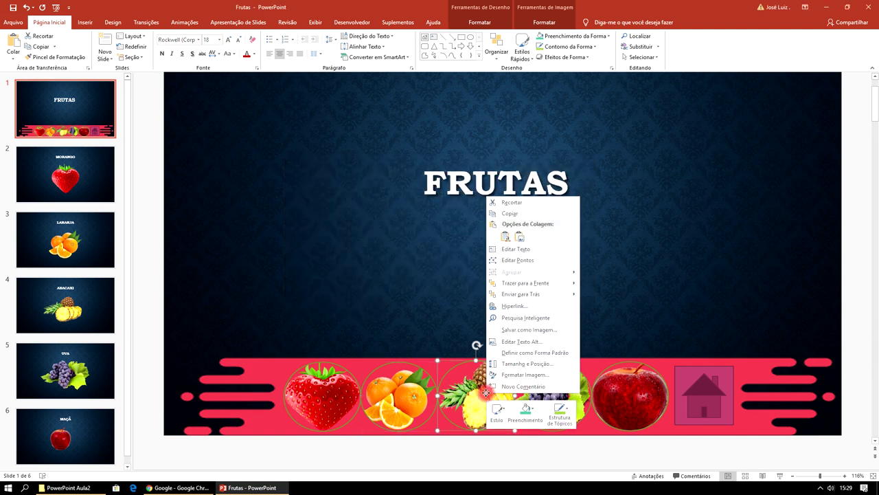
{"action": "left_click", "coordinate": [516, 311]}
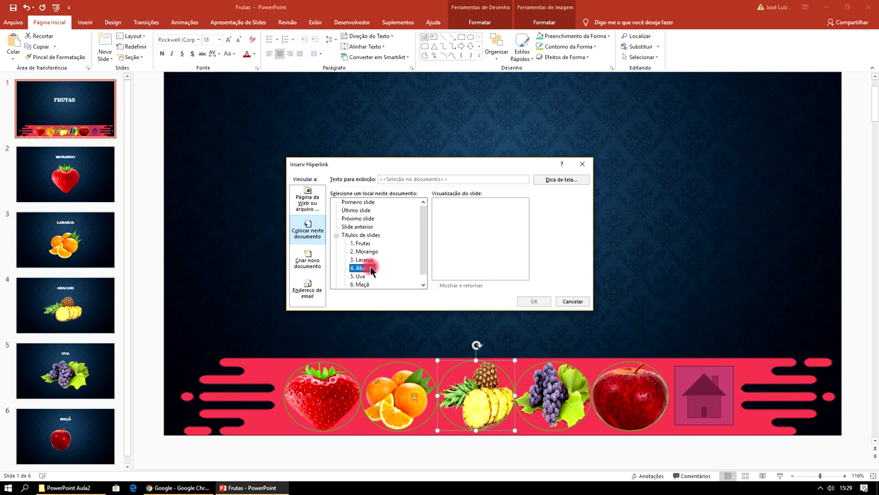
{"action": "left_click", "coordinate": [539, 302]}
- Hyperlink the grapes circle to the Uva slide and the apple circle to Maçã
{"action": "right_click", "coordinate": [559, 390]}
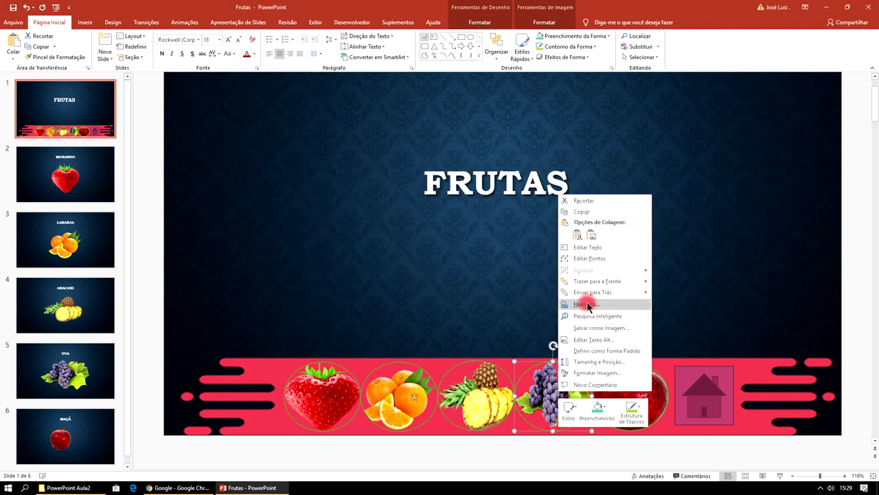
{"action": "left_click", "coordinate": [586, 303]}
{"action": "left_click", "coordinate": [373, 274]}
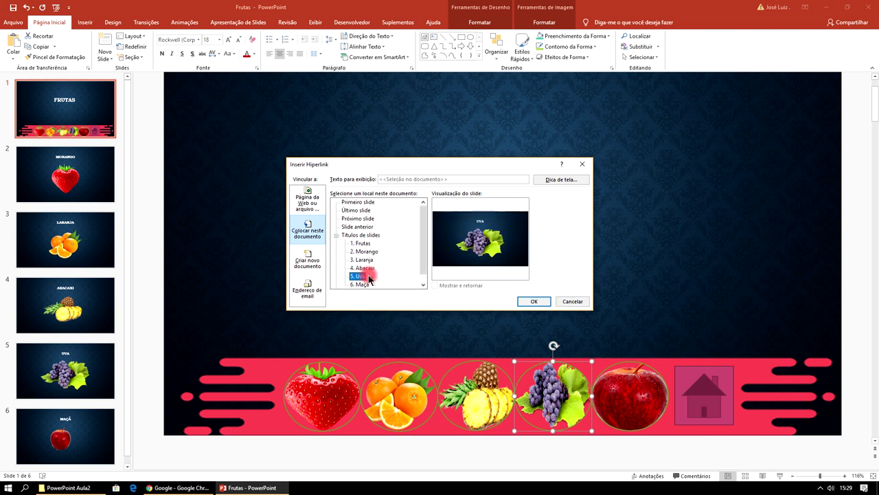
{"action": "left_click", "coordinate": [534, 301]}
{"action": "right_click", "coordinate": [629, 397]}
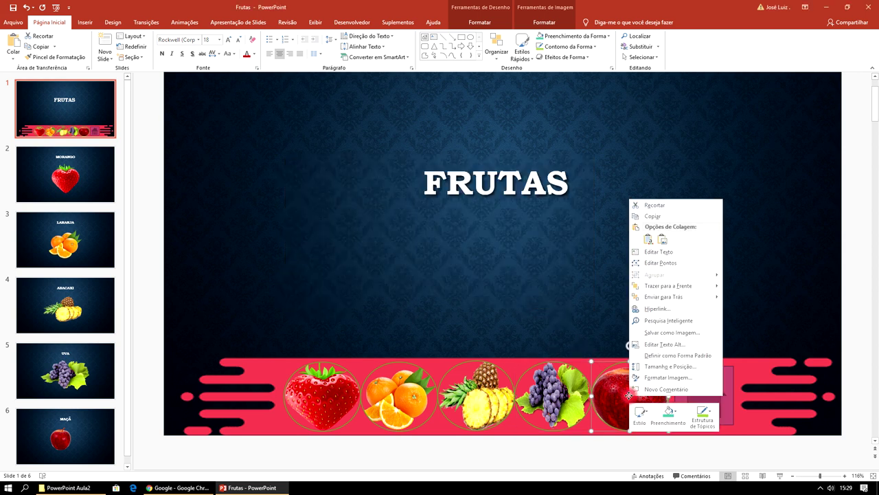
{"action": "left_click", "coordinate": [656, 310]}
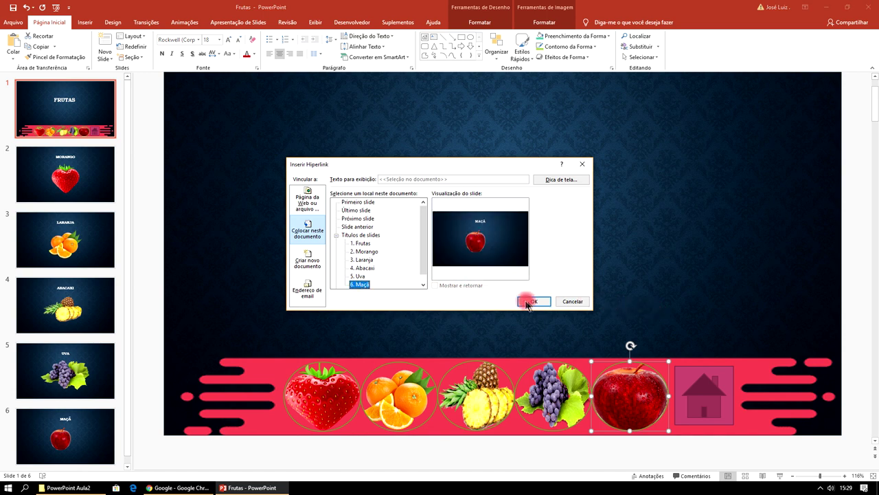
{"action": "left_click", "coordinate": [529, 301]}
{"action": "key", "text": "F5"}
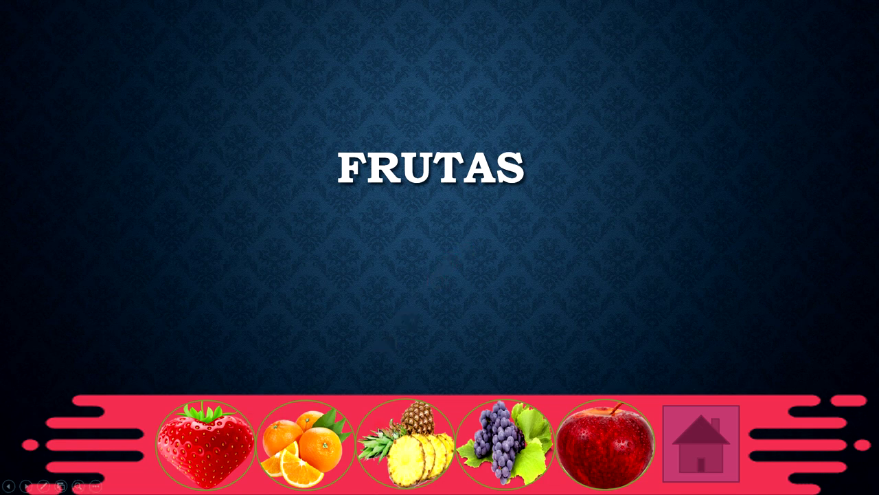
{"action": "left_click", "coordinate": [417, 440]}
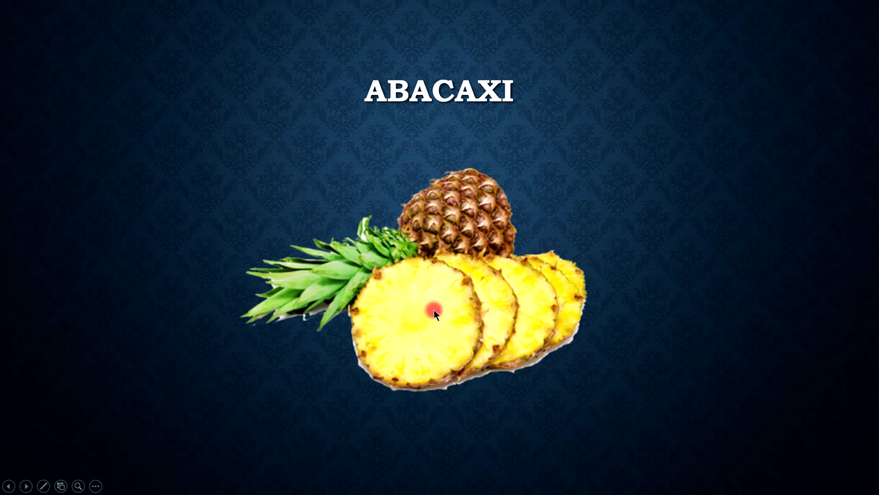
{"action": "key", "text": "Escape"}
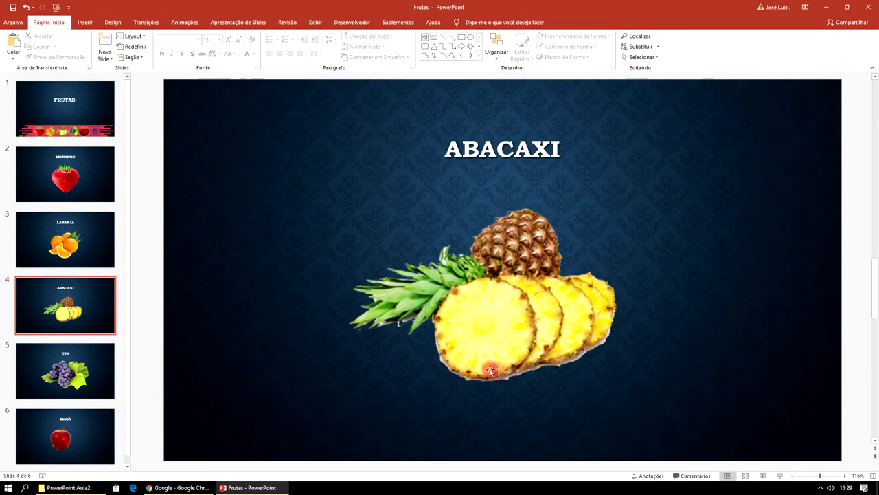
{"action": "left_click", "coordinate": [76, 112]}
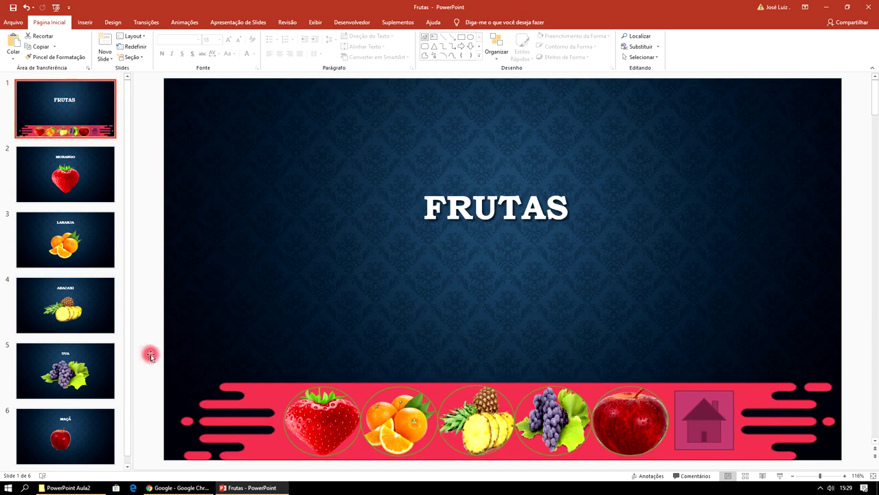
- Zoom out and marquee-select the fruit circles and home button, adding the pink band
{"action": "left_click", "coordinate": [793, 477]}
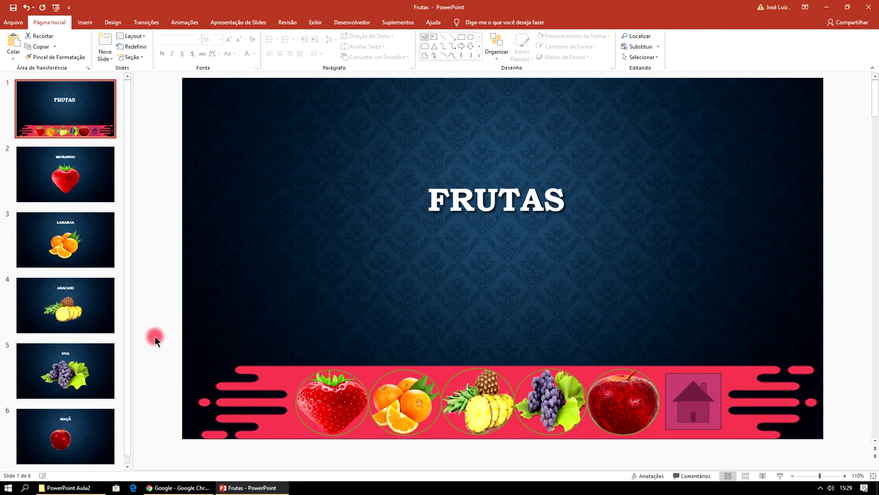
{"action": "left_click_drag", "start_coordinate": [154, 337], "coordinate": [555, 485]}
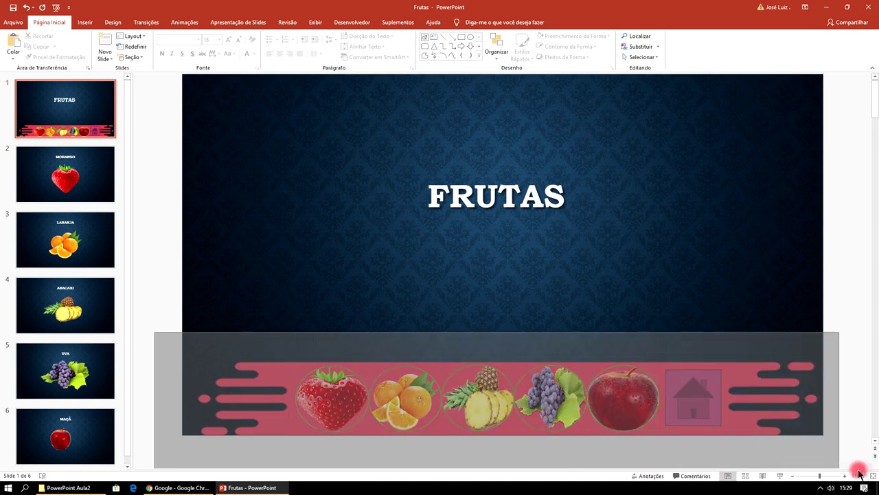
{"action": "left_click_drag", "start_coordinate": [555, 486], "coordinate": [863, 468]}
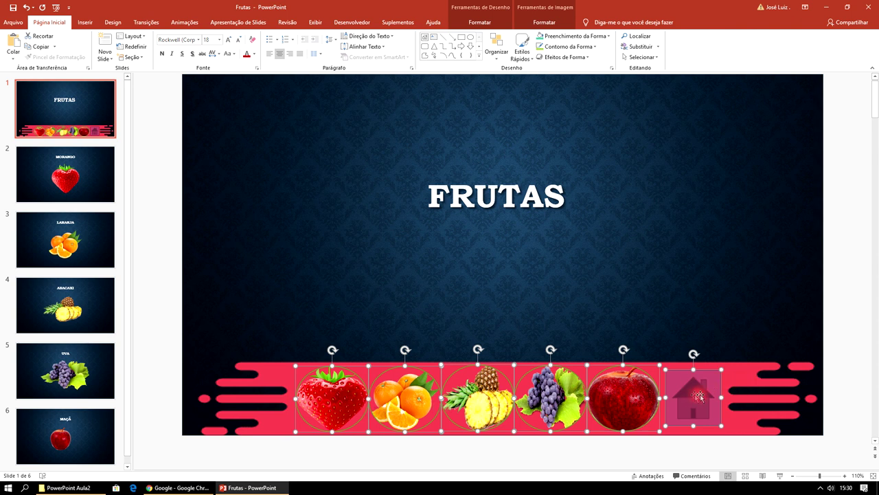
{"action": "left_click", "coordinate": [272, 376], "text": "shift"}
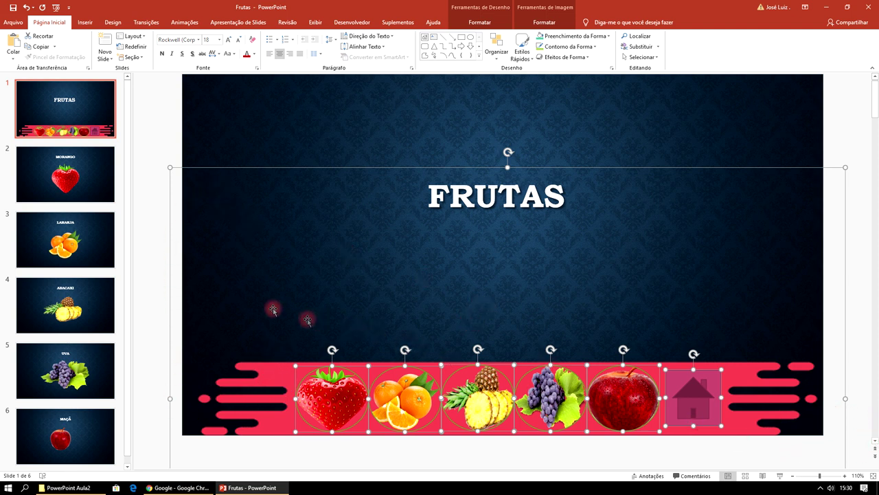
{"action": "left_click", "coordinate": [91, 178]}
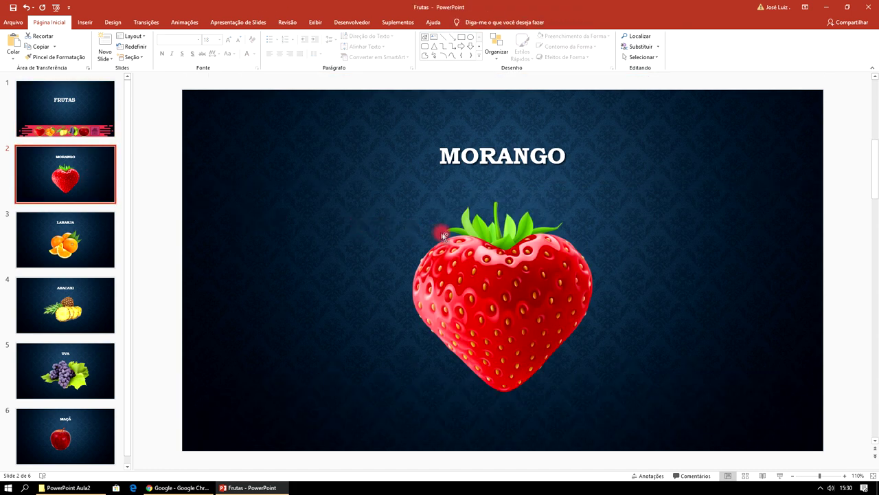
- Paste the banner onto the MORANGO, LARANJA, ABACAXI, UVA and MAÇÃ slides
{"action": "key", "text": "ctrl+v"}
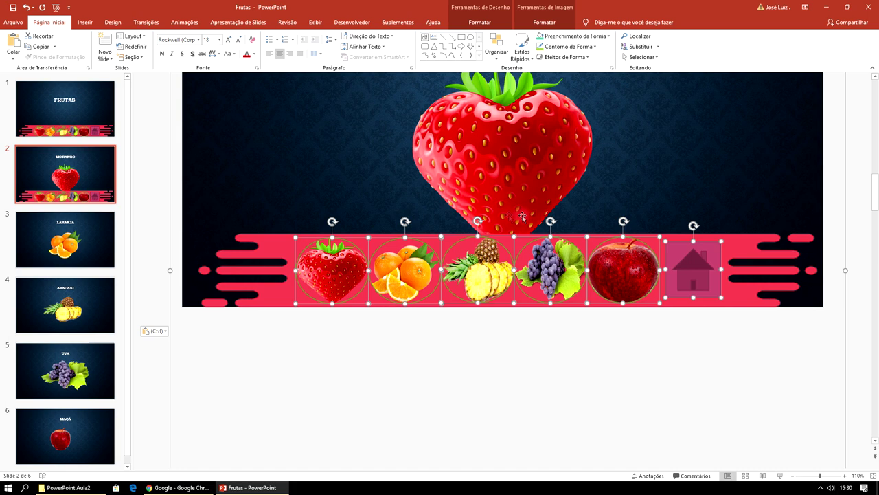
{"action": "left_click", "coordinate": [83, 247]}
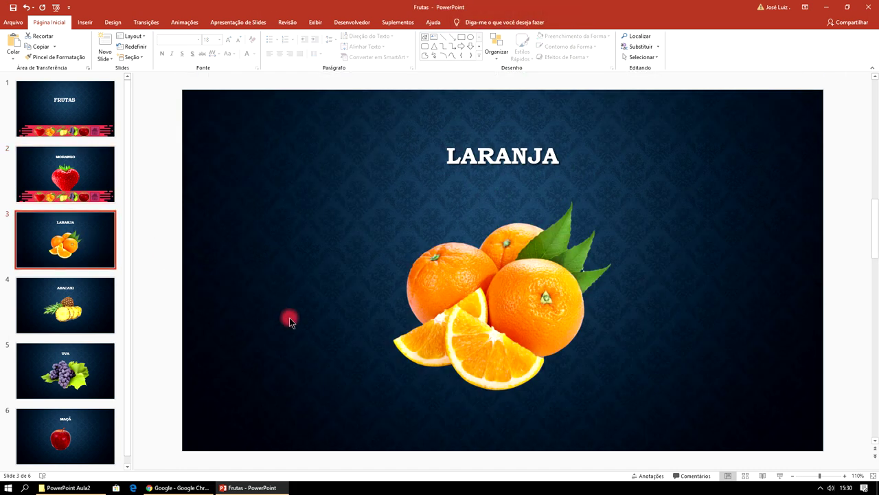
{"action": "key", "text": "ctrl+v"}
{"action": "left_click", "coordinate": [65, 306]}
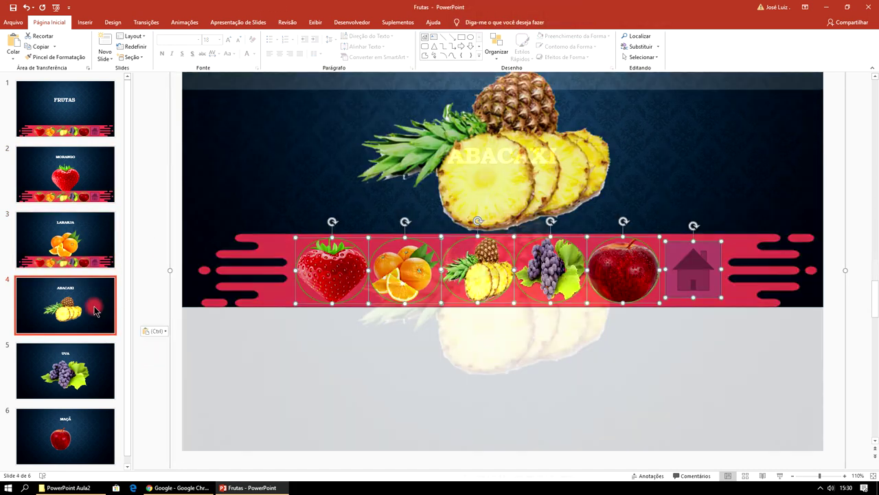
{"action": "key", "text": "ctrl+v"}
{"action": "left_click", "coordinate": [83, 364]}
{"action": "key", "text": "ctrl+v"}
{"action": "left_click", "coordinate": [76, 446]}
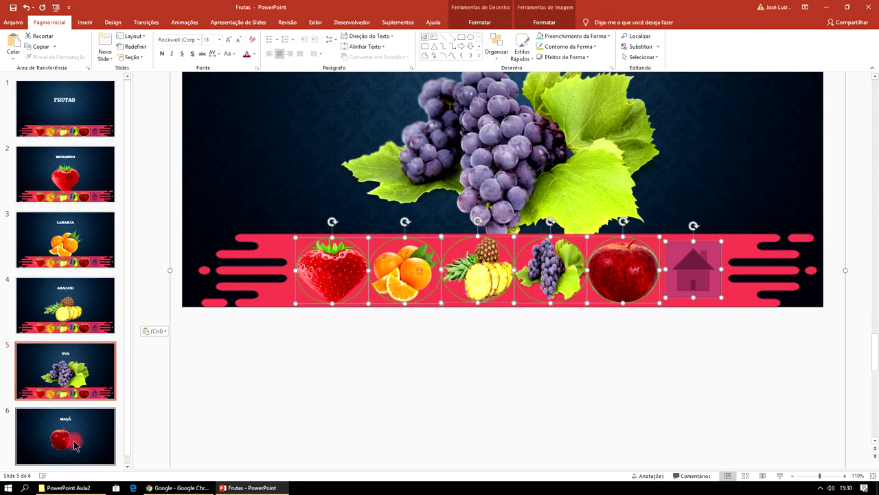
{"action": "key", "text": "ctrl+v"}
- Return to the UVA slide and reposition its picture
{"action": "scroll", "coordinate": [550, 323], "scroll_direction": "up", "scroll_amount": 2}
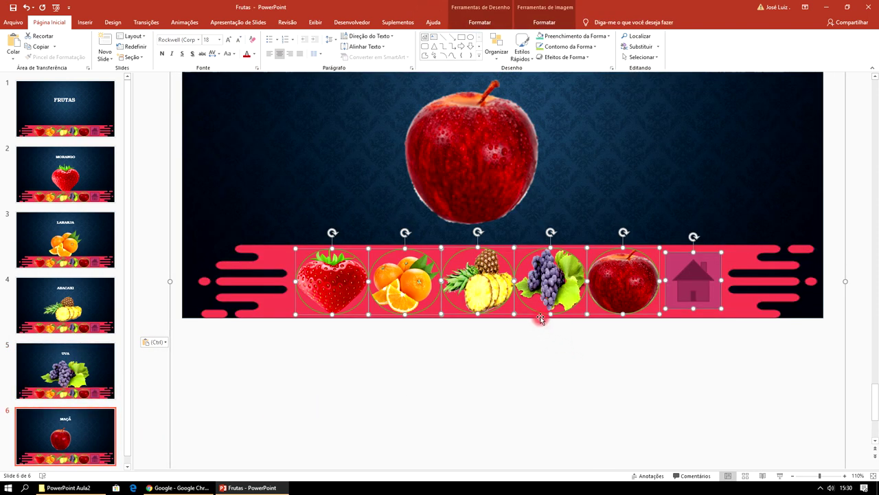
{"action": "left_click", "coordinate": [519, 293], "text": "ctrl"}
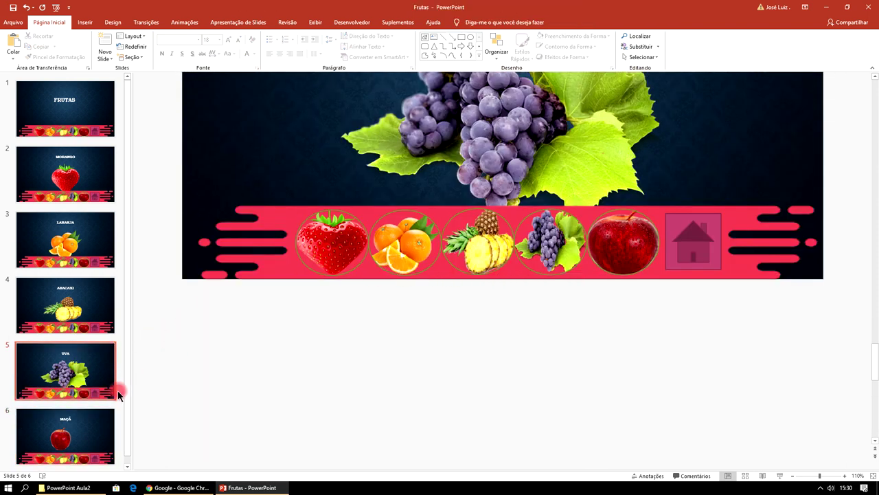
{"action": "scroll", "coordinate": [766, 274], "scroll_direction": "up", "scroll_amount": 2}
{"action": "scroll", "coordinate": [768, 277], "scroll_direction": "up", "scroll_amount": 2}
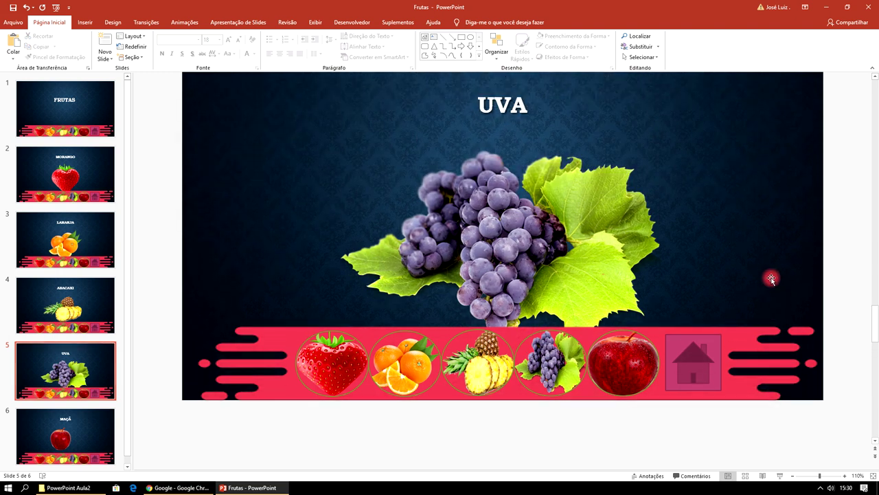
{"action": "scroll", "coordinate": [768, 276], "scroll_direction": "up", "scroll_amount": 1}
{"action": "left_click_drag", "start_coordinate": [489, 283], "coordinate": [496, 264]}
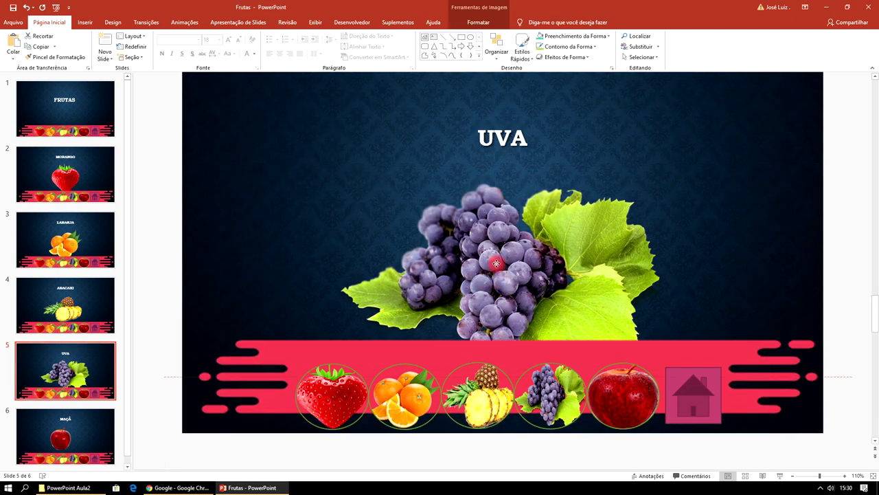
- Undo the accidental move and send the wide picture behind the UVA title
{"action": "key", "text": "ctrl+z"}
{"action": "left_click", "coordinate": [604, 127]}
{"action": "left_click", "coordinate": [578, 203]}
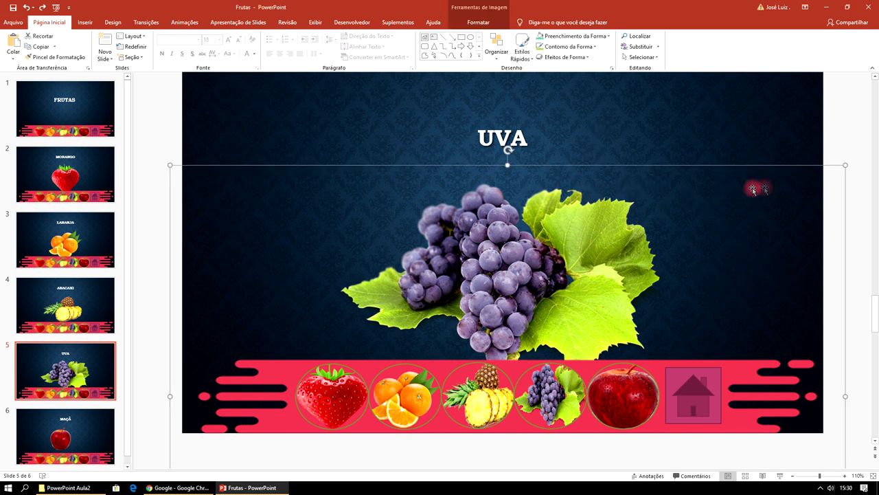
{"action": "left_click", "coordinate": [843, 127]}
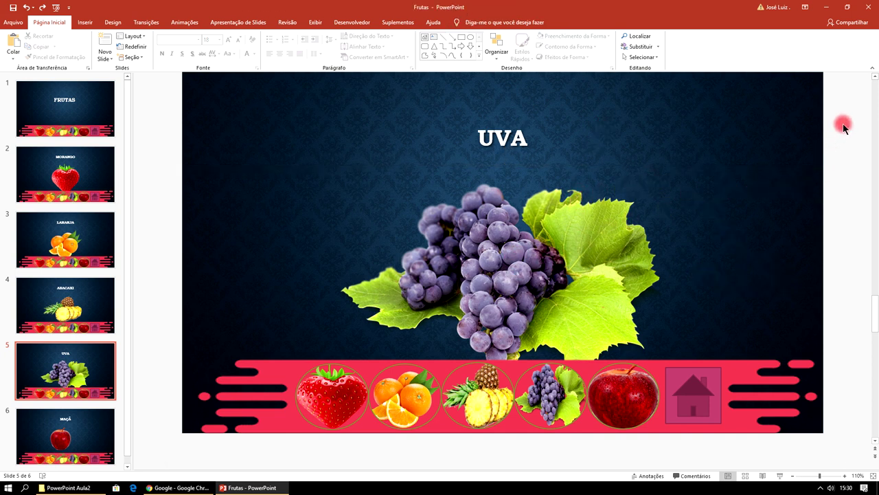
{"action": "left_click", "coordinate": [615, 214]}
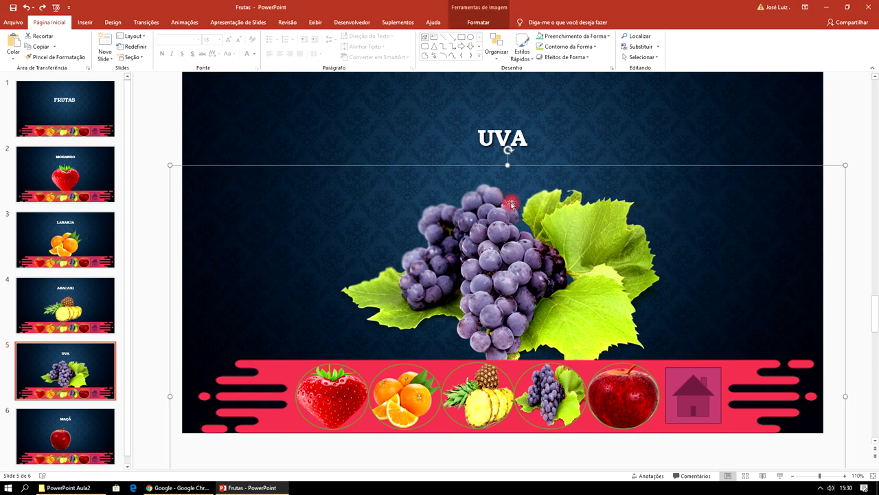
{"action": "left_click", "coordinate": [496, 44]}
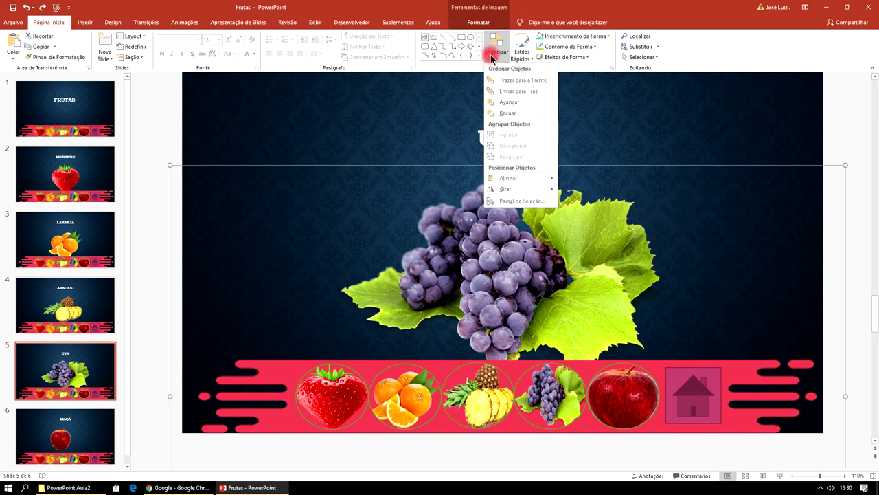
{"action": "left_click", "coordinate": [515, 112]}
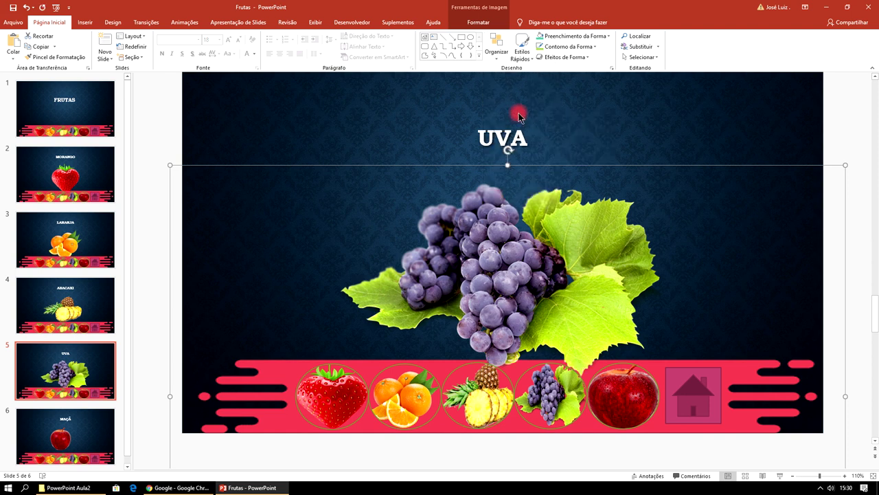
- Raise the grape picture slightly so it clears the fruit banner, then open the ABACAXI slide
{"action": "left_click", "coordinate": [857, 103]}
{"action": "left_click", "coordinate": [589, 247]}
{"action": "left_click_drag", "start_coordinate": [538, 269], "coordinate": [538, 245]}
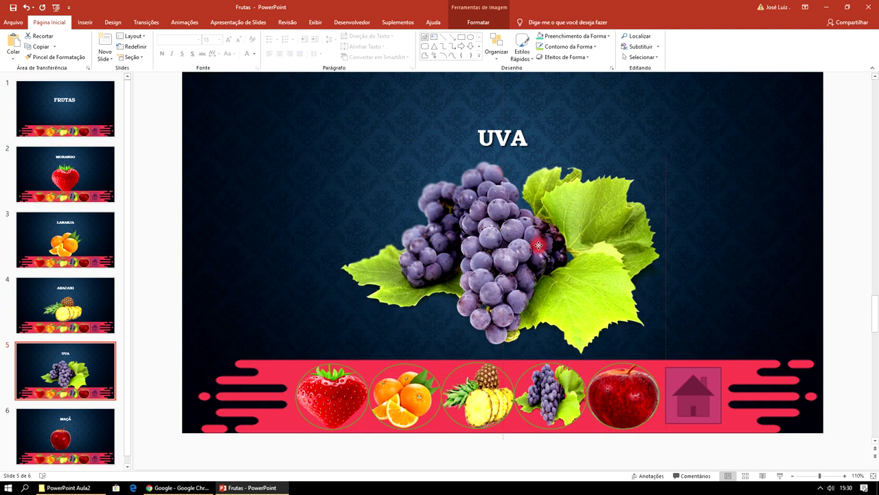
{"action": "left_click_drag", "start_coordinate": [538, 244], "coordinate": [539, 245]}
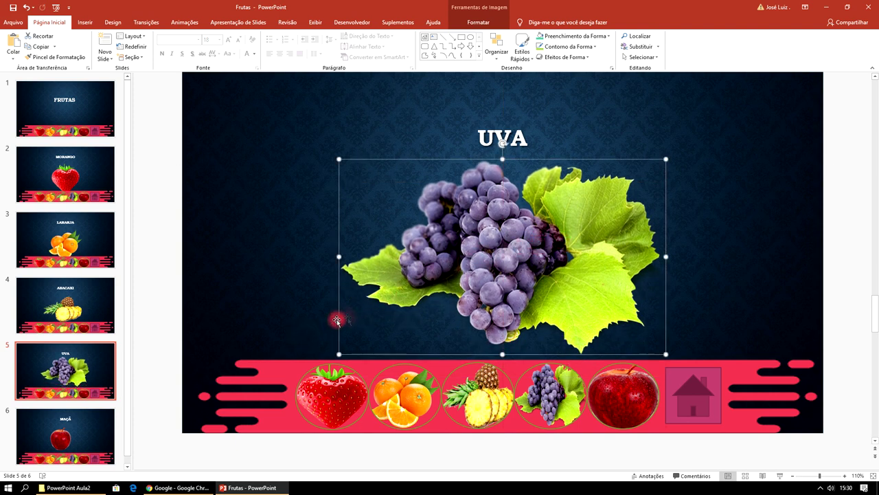
{"action": "left_click", "coordinate": [81, 317]}
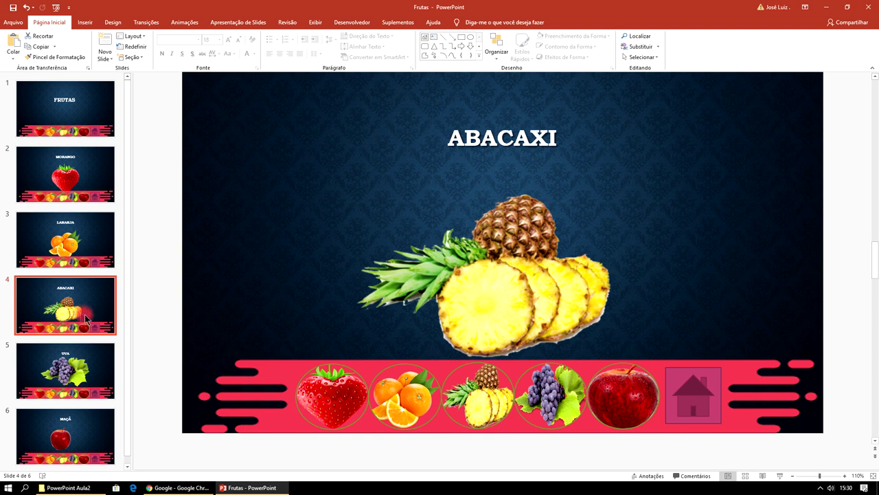
- On ABACAXI, send the wide picture behind the title and move the pineapple up beneath it
{"action": "left_click", "coordinate": [513, 293]}
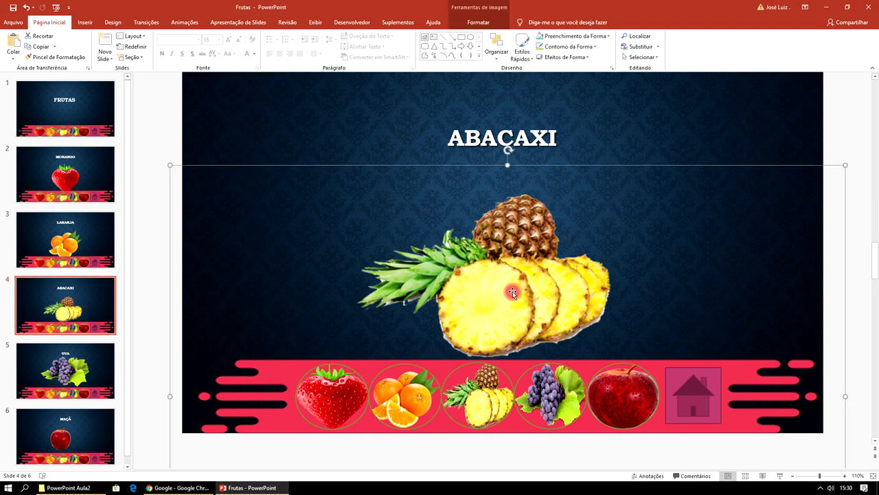
{"action": "left_click", "coordinate": [496, 52]}
{"action": "left_click", "coordinate": [517, 115]}
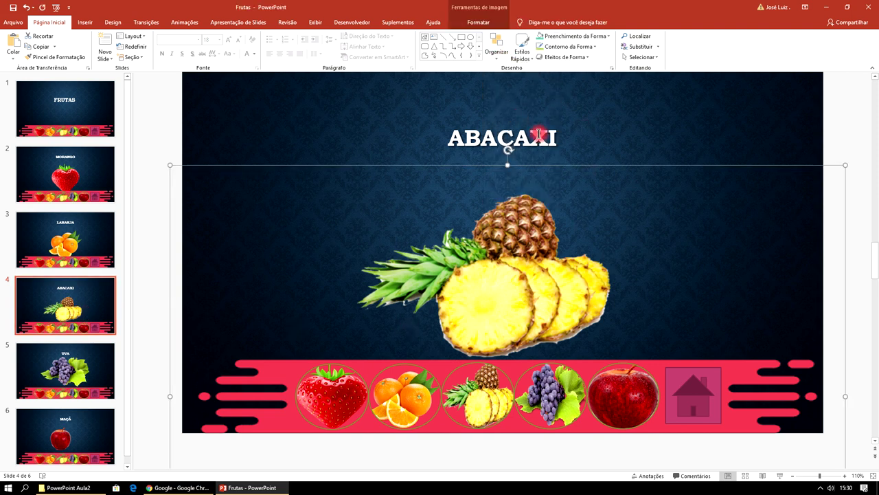
{"action": "left_click", "coordinate": [839, 114]}
{"action": "left_click", "coordinate": [520, 272]}
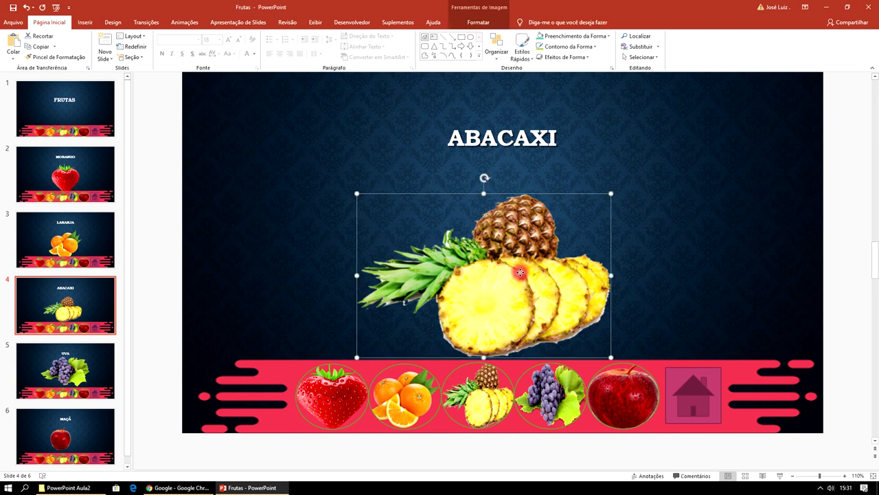
{"action": "left_click_drag", "start_coordinate": [520, 272], "coordinate": [514, 234]}
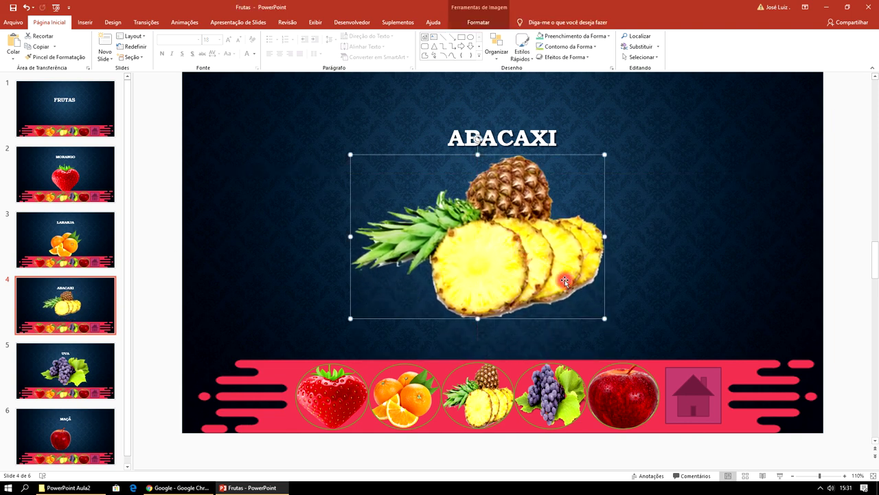
- On LARANJA, send the wide picture behind the title and raise the orange picture under it
{"action": "left_click", "coordinate": [77, 239]}
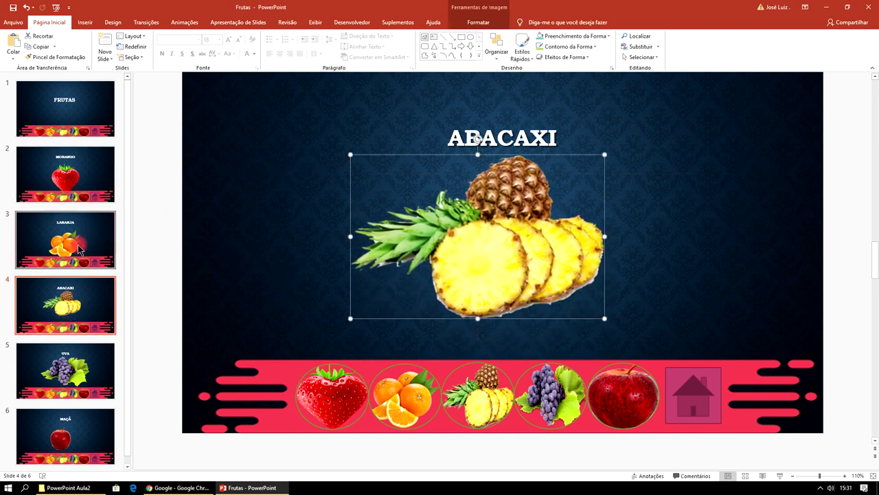
{"action": "left_click", "coordinate": [550, 260]}
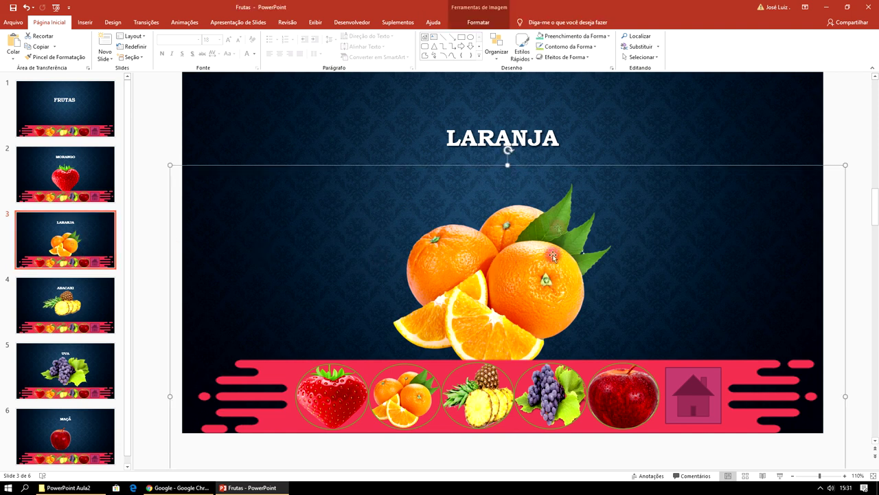
{"action": "left_click", "coordinate": [498, 45]}
{"action": "left_click", "coordinate": [515, 112]}
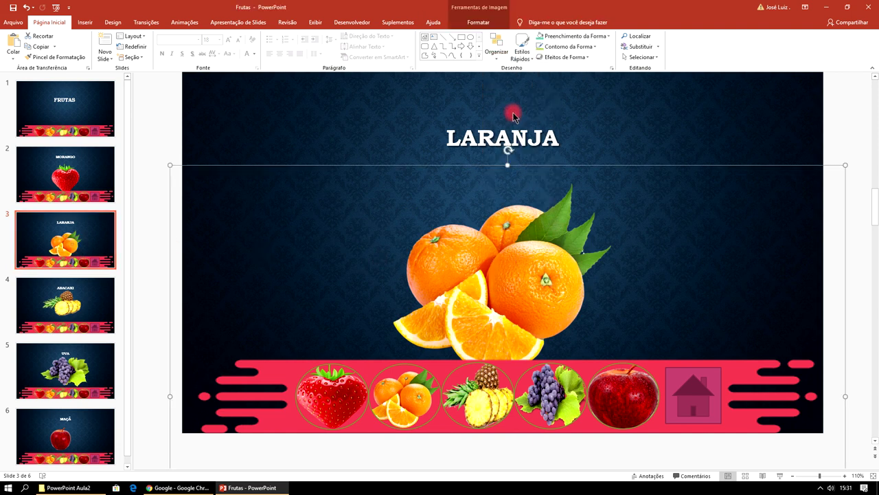
{"action": "left_click", "coordinate": [837, 124]}
{"action": "left_click_drag", "start_coordinate": [553, 271], "coordinate": [548, 273]}
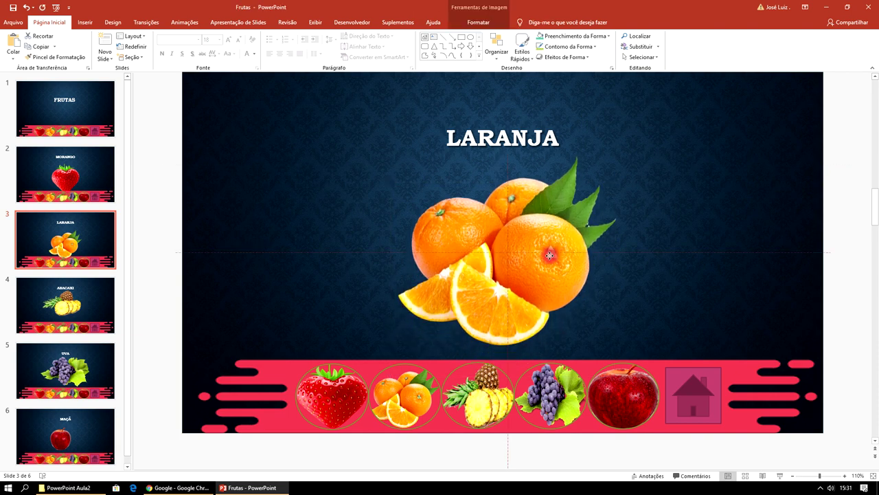
{"action": "left_click_drag", "start_coordinate": [548, 274], "coordinate": [548, 255]}
- On MORANGO, send the wide picture to the back and raise the strawberry below the title
{"action": "left_click", "coordinate": [93, 176]}
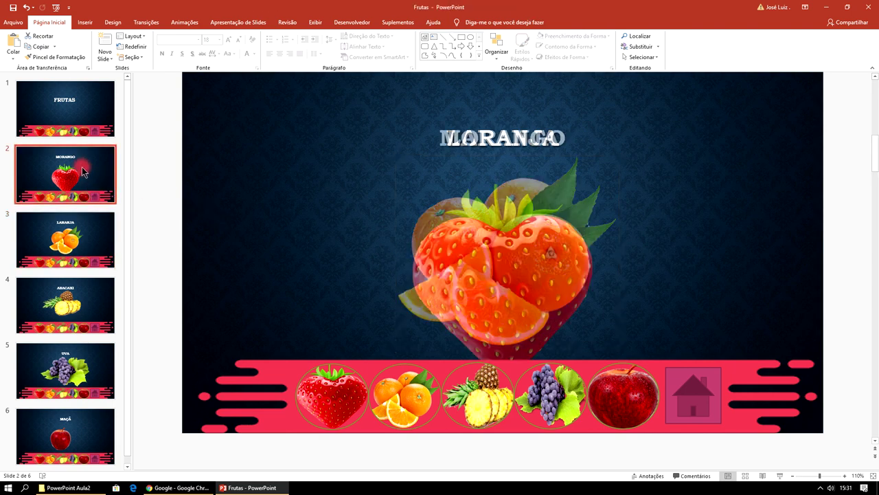
{"action": "left_click", "coordinate": [562, 251]}
{"action": "left_click", "coordinate": [496, 47]}
{"action": "left_click", "coordinate": [512, 96]}
{"action": "left_click", "coordinate": [844, 107]}
{"action": "left_click", "coordinate": [555, 271]}
{"action": "left_click_drag", "start_coordinate": [529, 274], "coordinate": [530, 245]}
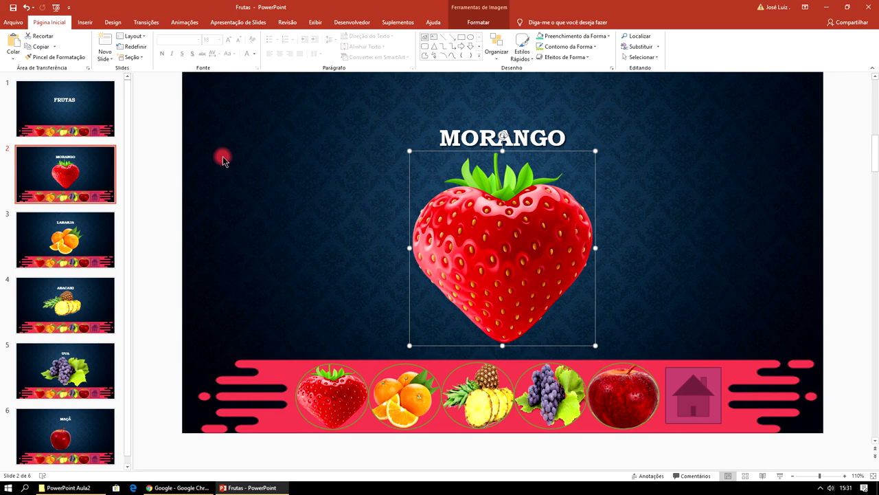
{"action": "key", "text": "F5"}
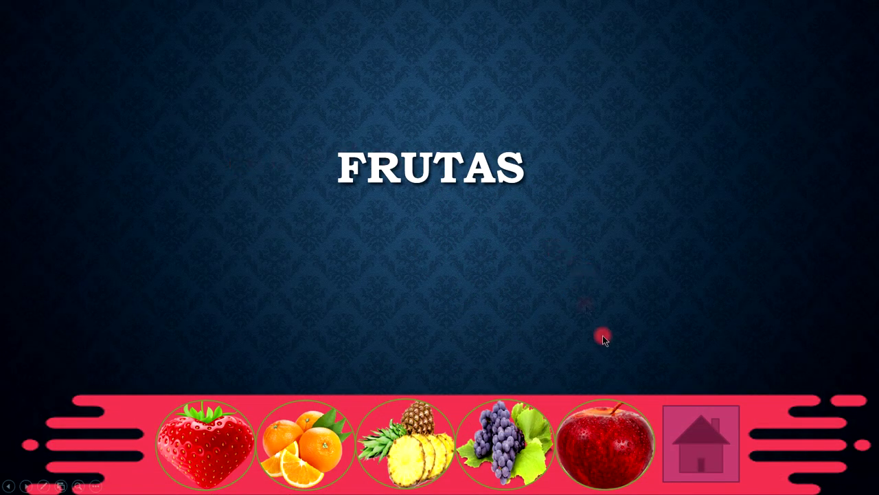
- Test the apple, orange, pineapple, strawberry and grape circle links in the slide show
{"action": "left_click", "coordinate": [610, 432]}
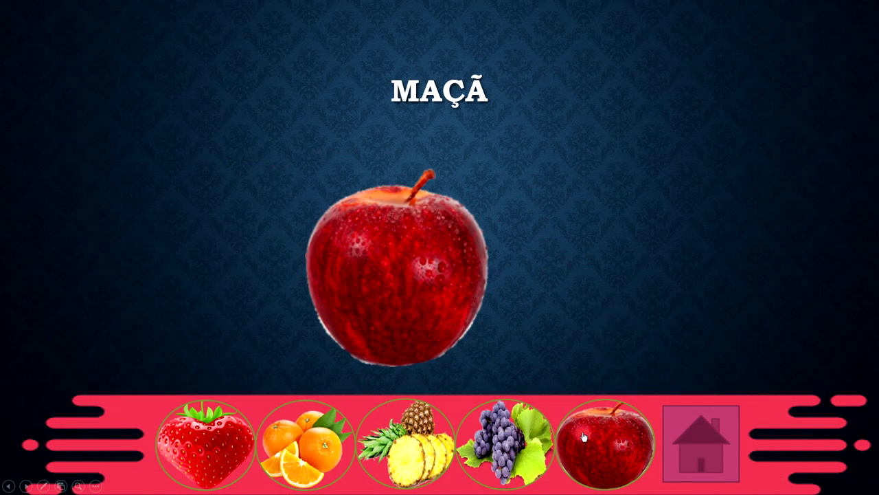
{"action": "left_click", "coordinate": [308, 444]}
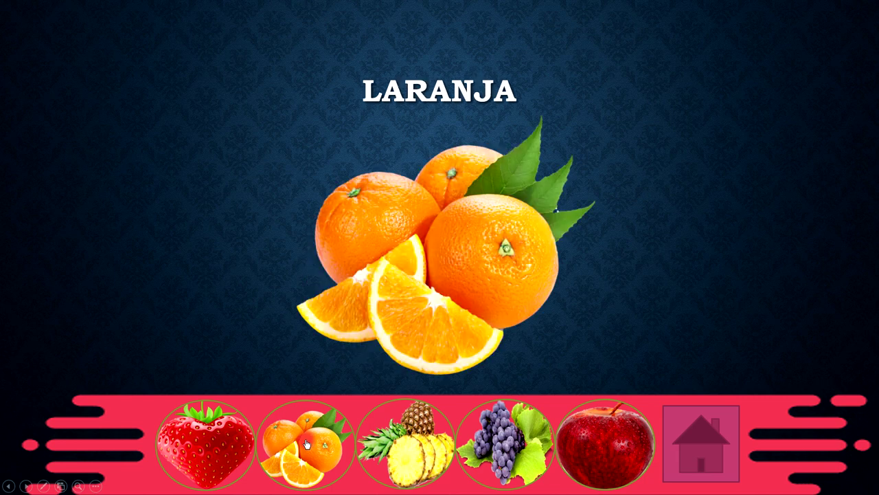
{"action": "left_click", "coordinate": [412, 445]}
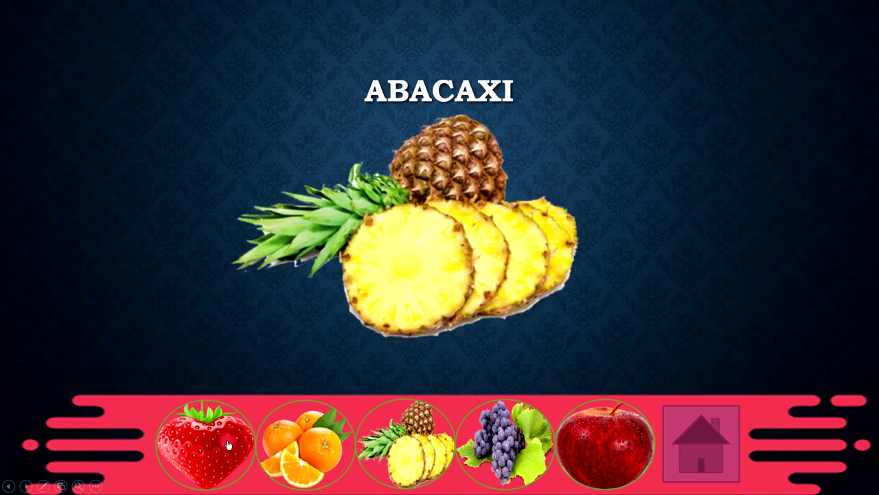
{"action": "left_click", "coordinate": [229, 445]}
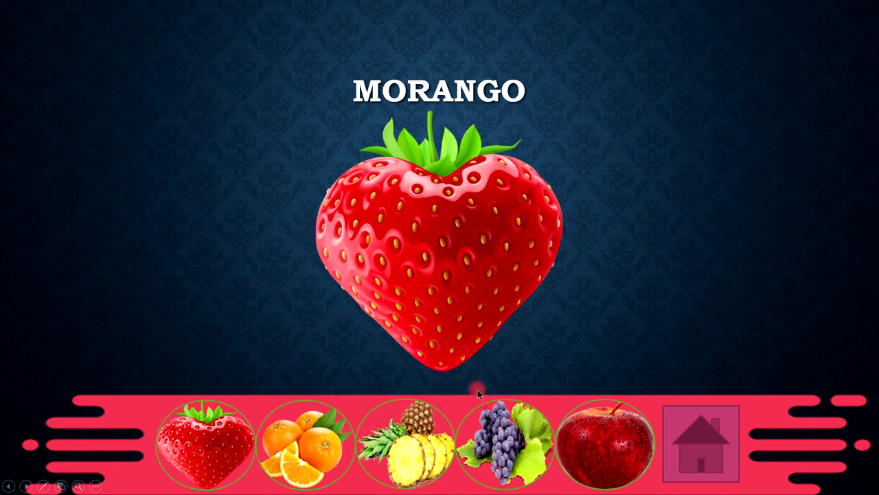
{"action": "left_click", "coordinate": [518, 438]}
{"action": "left_click", "coordinate": [292, 435]}
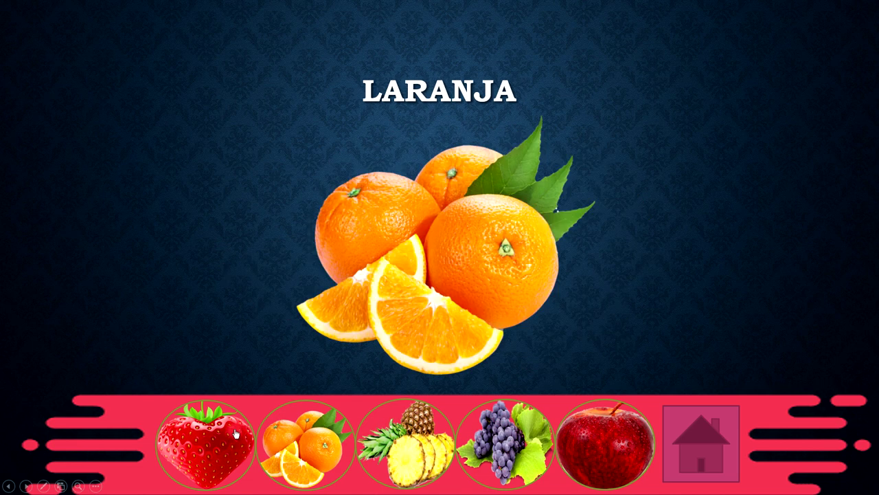
{"action": "left_click", "coordinate": [234, 433]}
{"action": "left_click", "coordinate": [501, 444]}
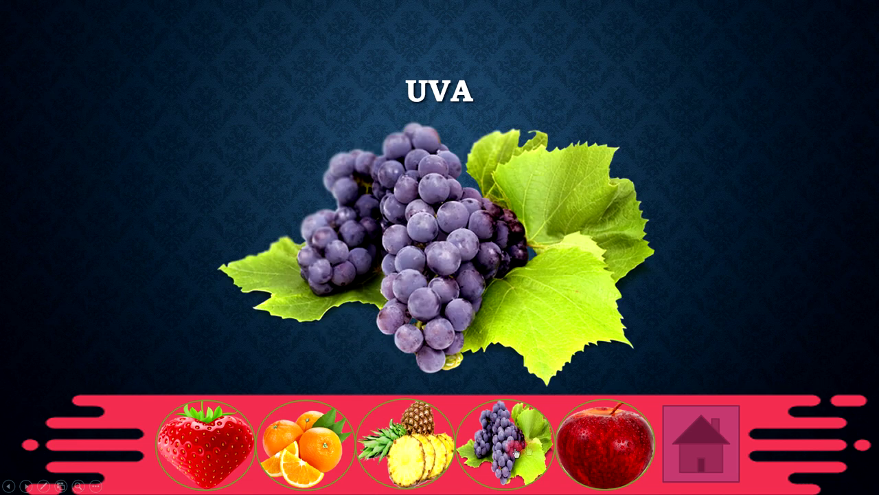
{"action": "left_click", "coordinate": [228, 235]}
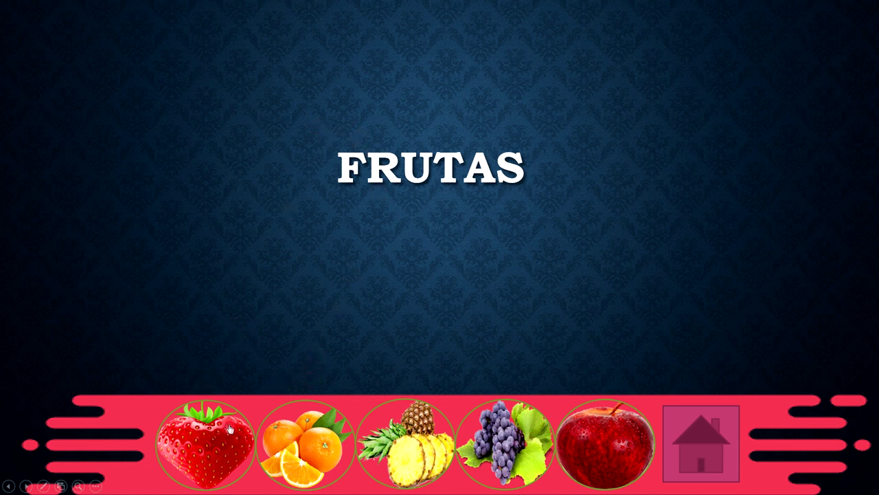
- Click through the grape, orange, apple, strawberry and pineapple links a second time
{"action": "left_click", "coordinate": [518, 438]}
{"action": "left_click", "coordinate": [320, 436]}
{"action": "left_click", "coordinate": [587, 444]}
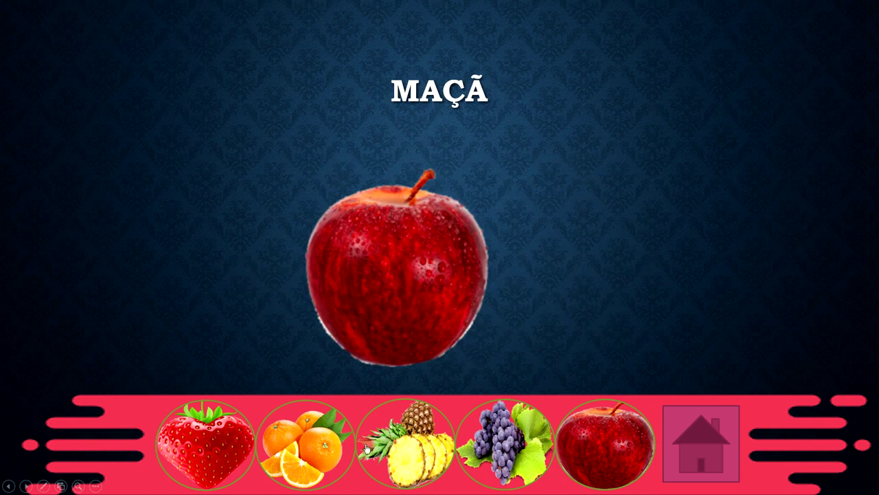
{"action": "left_click", "coordinate": [227, 441]}
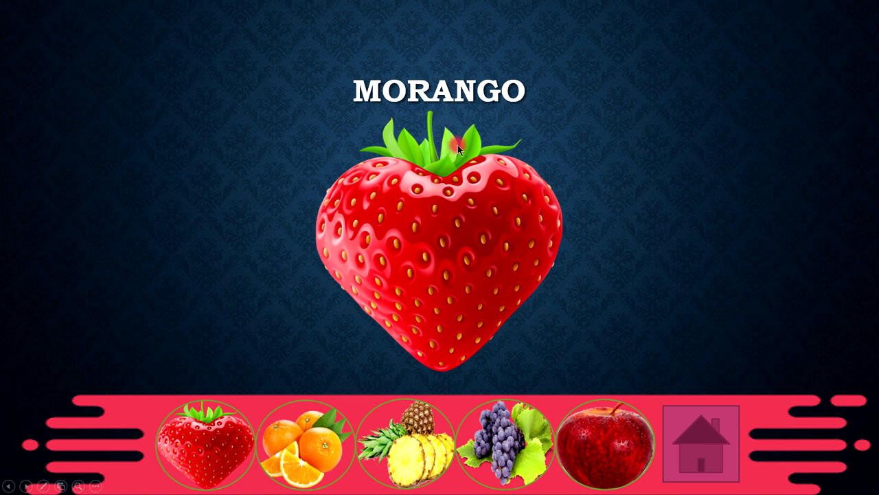
{"action": "left_click", "coordinate": [604, 438]}
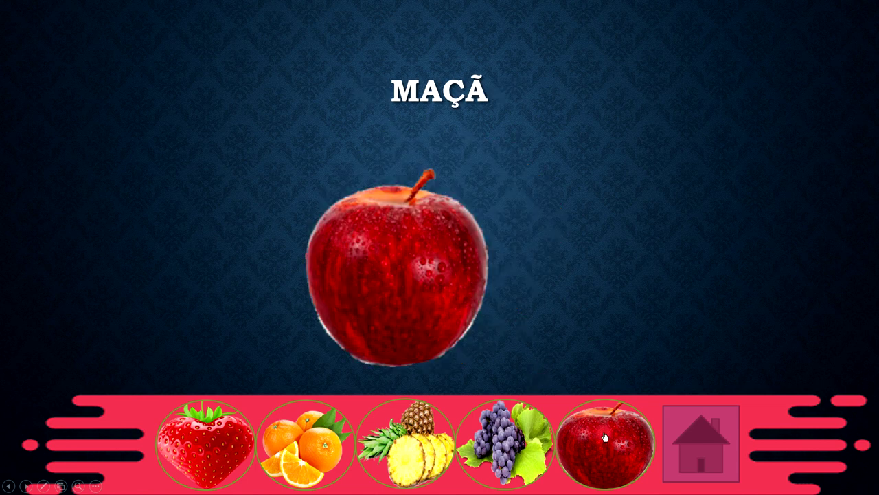
{"action": "left_click", "coordinate": [229, 433]}
{"action": "left_click", "coordinate": [283, 439]}
{"action": "left_click", "coordinate": [413, 448]}
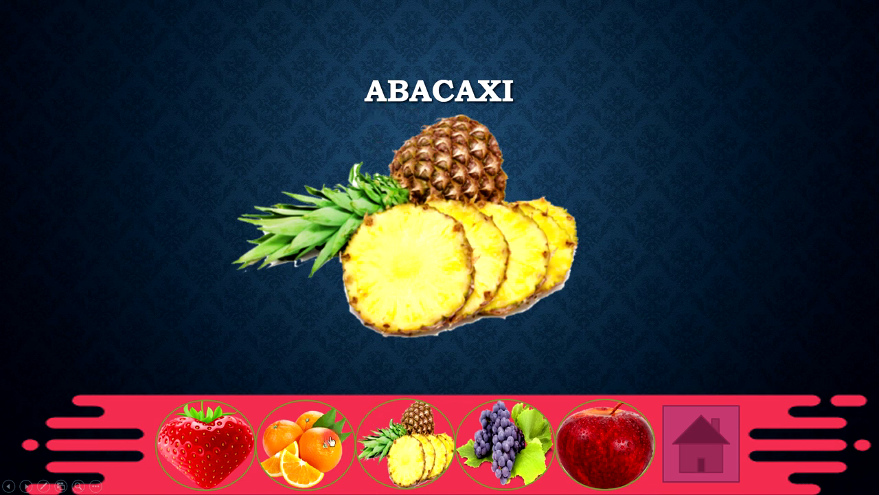
- Visit each fruit slide from its circle, return to FRUTAS via the home shape, and end the show
{"action": "left_click", "coordinate": [307, 442]}
{"action": "left_click", "coordinate": [485, 442]}
{"action": "left_click", "coordinate": [445, 447]}
{"action": "left_click", "coordinate": [225, 440]}
{"action": "left_click", "coordinate": [600, 450]}
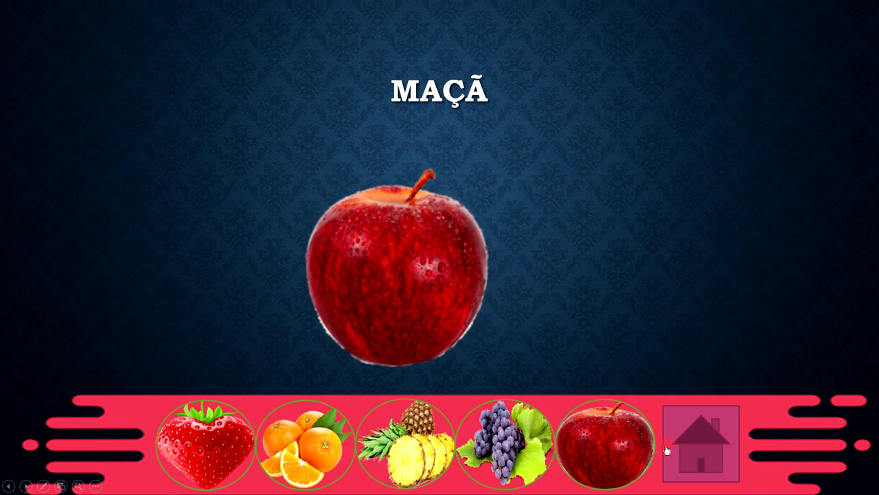
{"action": "left_click", "coordinate": [692, 445]}
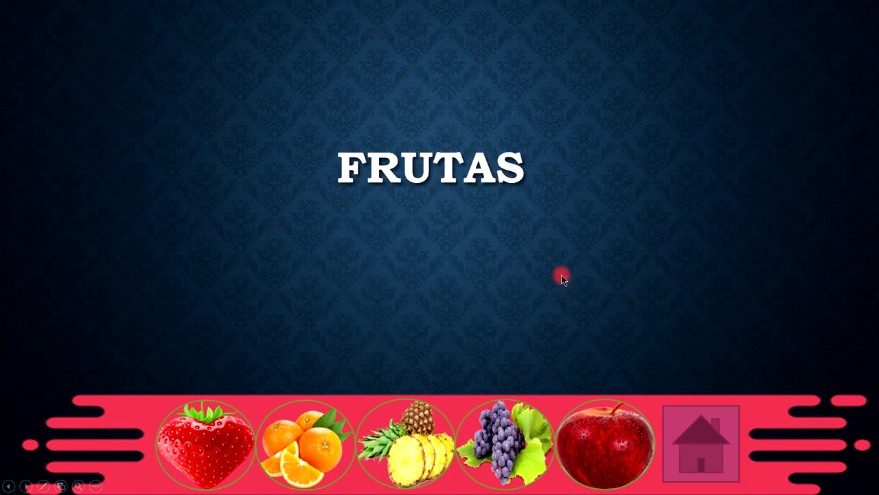
{"action": "key", "text": "Escape"}
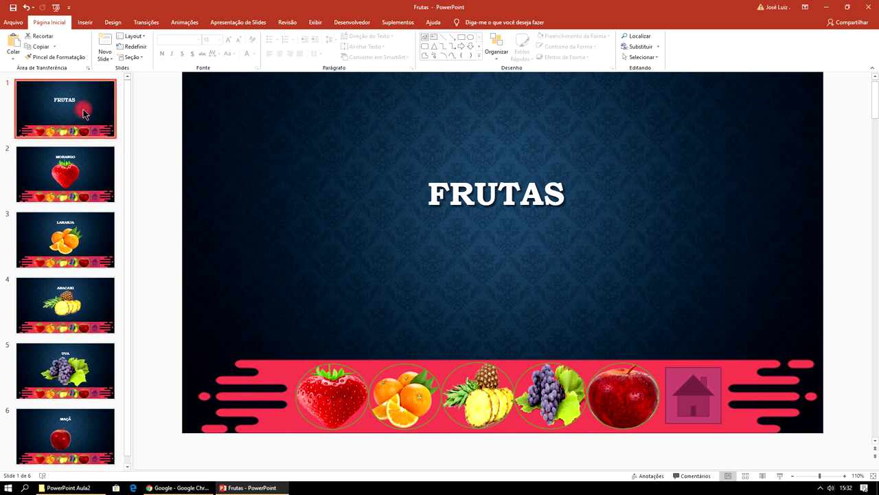
- Apply the Fratura transition to the FRUTAS title slide
{"action": "left_click", "coordinate": [147, 22]}
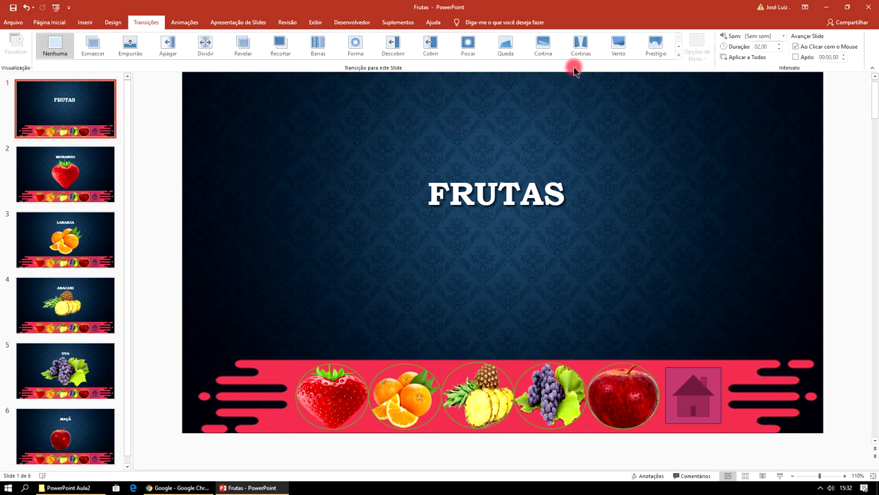
{"action": "left_click", "coordinate": [678, 57]}
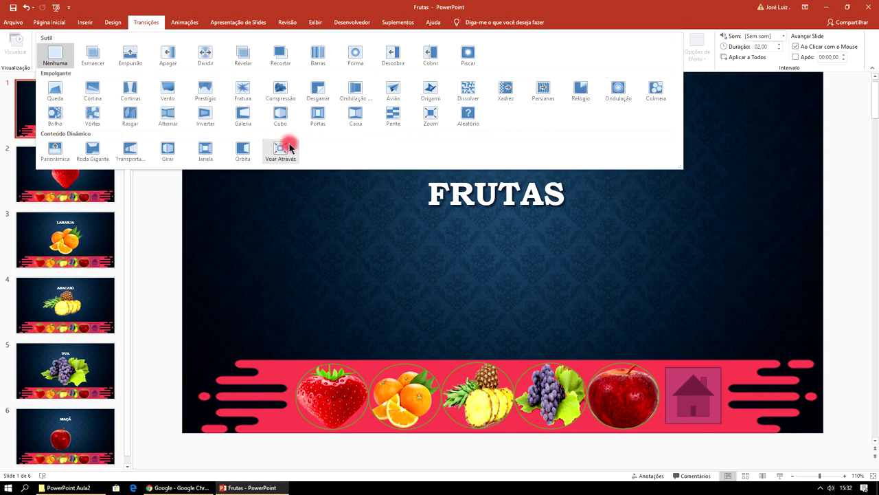
{"action": "left_click", "coordinate": [242, 89]}
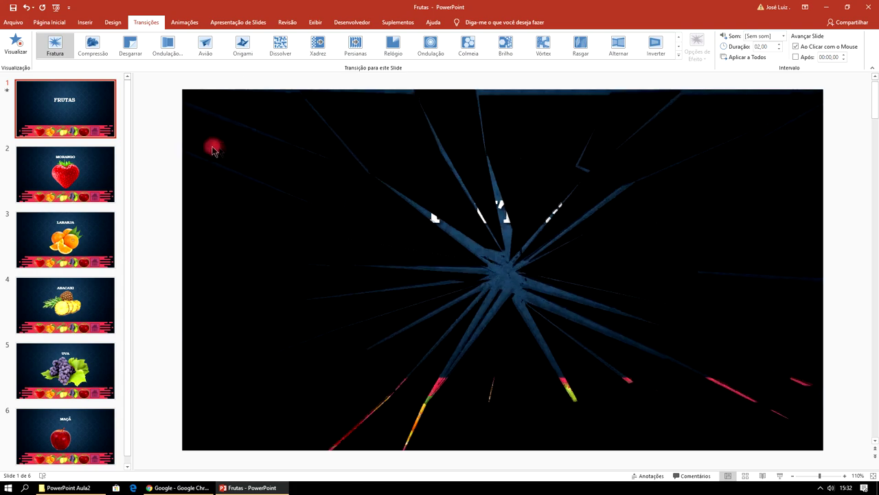
{"action": "scroll", "coordinate": [440, 206], "scroll_direction": "down", "scroll_amount": 3}
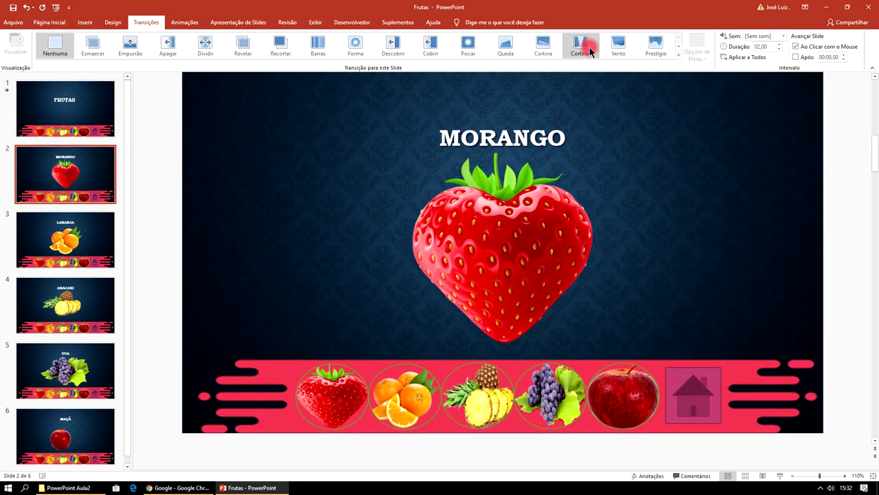
{"action": "scroll", "coordinate": [197, 107], "scroll_direction": "up", "scroll_amount": 3}
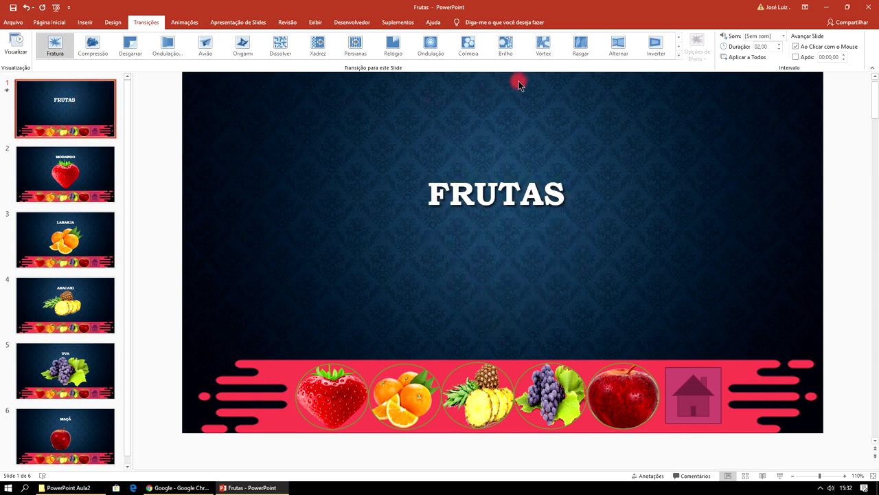
- Try Dissolver and Vórtex, then settle on the 6-second Cortinas transition for the title slide
{"action": "left_click", "coordinate": [678, 56]}
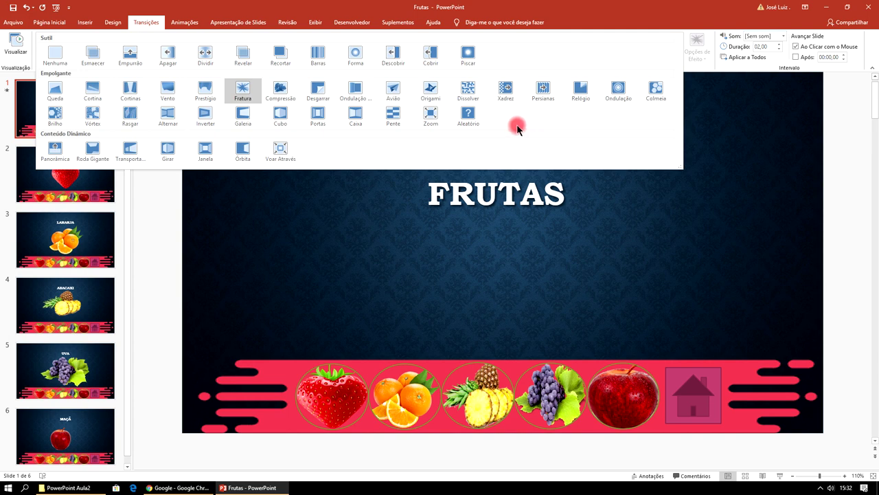
{"action": "left_click", "coordinate": [468, 91]}
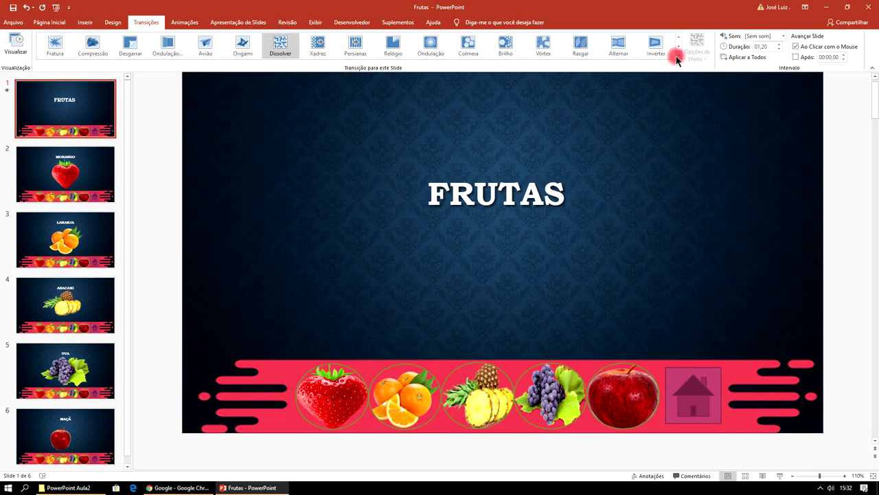
{"action": "left_click", "coordinate": [552, 44]}
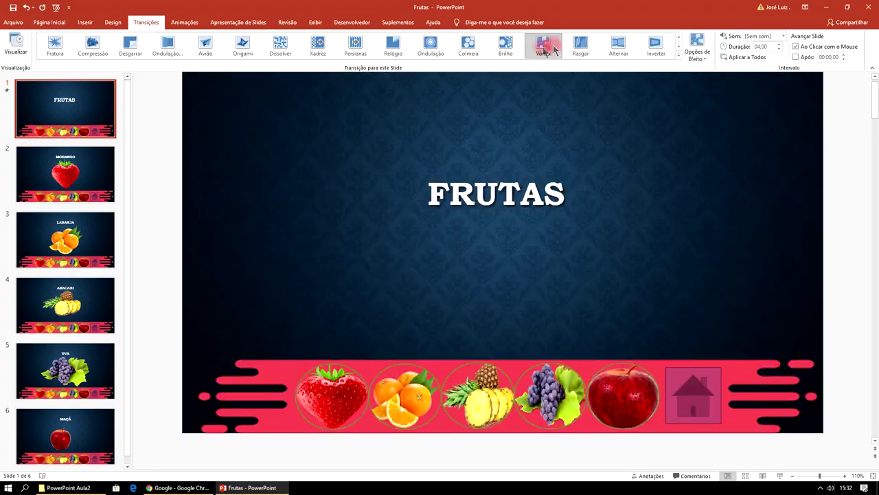
{"action": "left_click", "coordinate": [89, 187]}
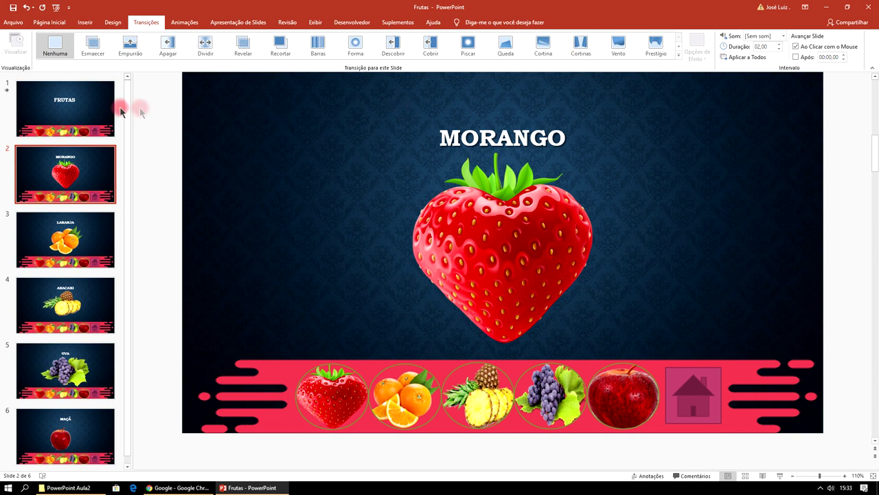
{"action": "left_click", "coordinate": [89, 114]}
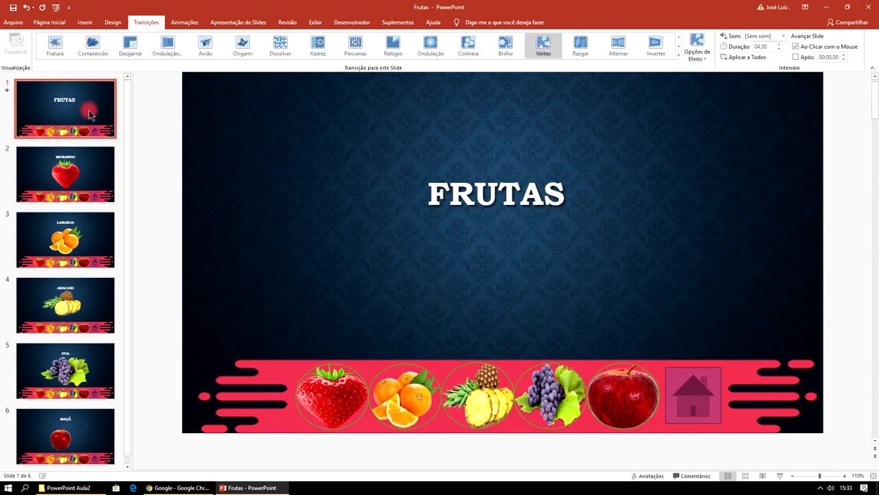
{"action": "left_click", "coordinate": [681, 59]}
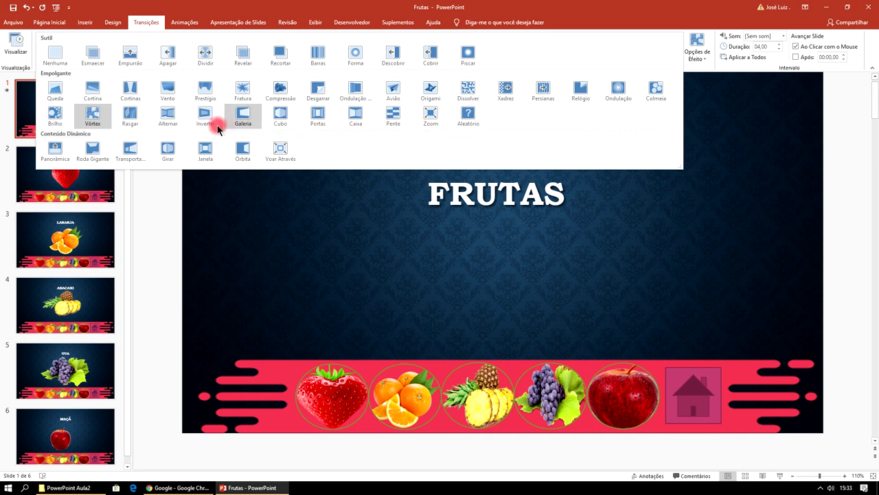
{"action": "left_click", "coordinate": [133, 94]}
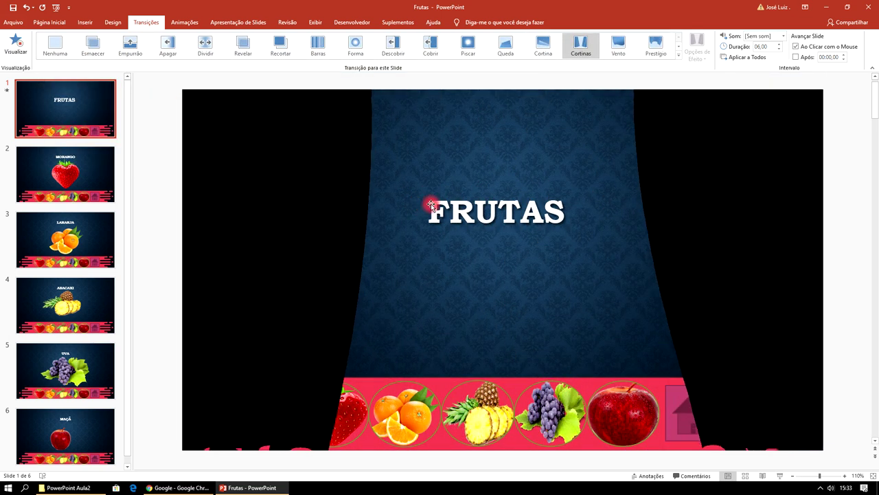
{"action": "left_click", "coordinate": [97, 177]}
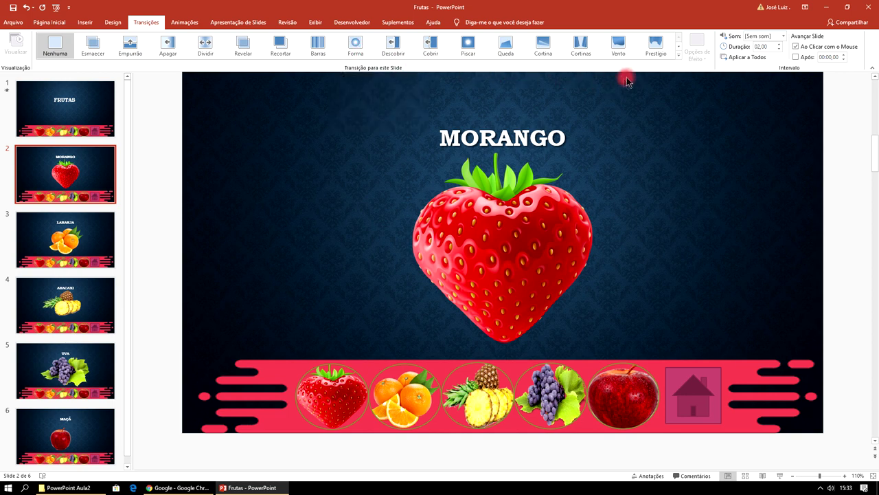
- Give the MORANGO, LARANJA, ABACAXI, UVA and MAÇÃ slides each the 2-second Vento transition
{"action": "left_click", "coordinate": [619, 52]}
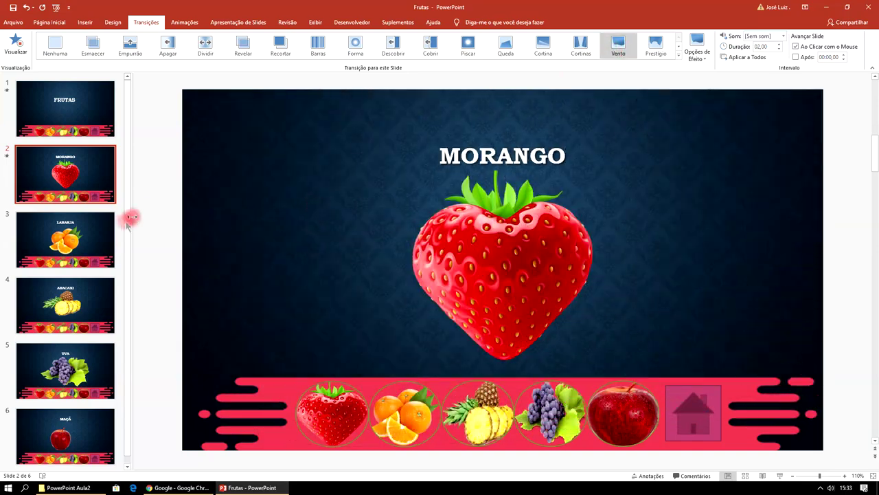
{"action": "scroll", "coordinate": [129, 219], "scroll_direction": "down", "scroll_amount": 3}
{"action": "left_click", "coordinate": [620, 51]}
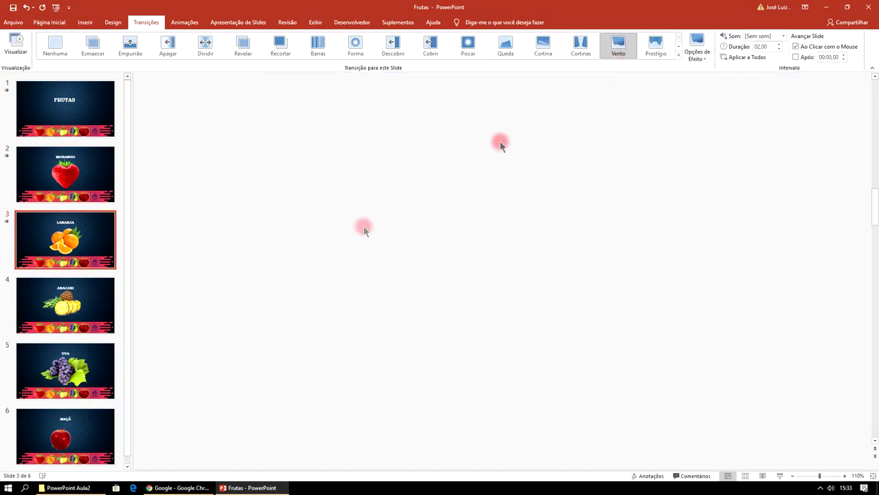
{"action": "left_click", "coordinate": [94, 308]}
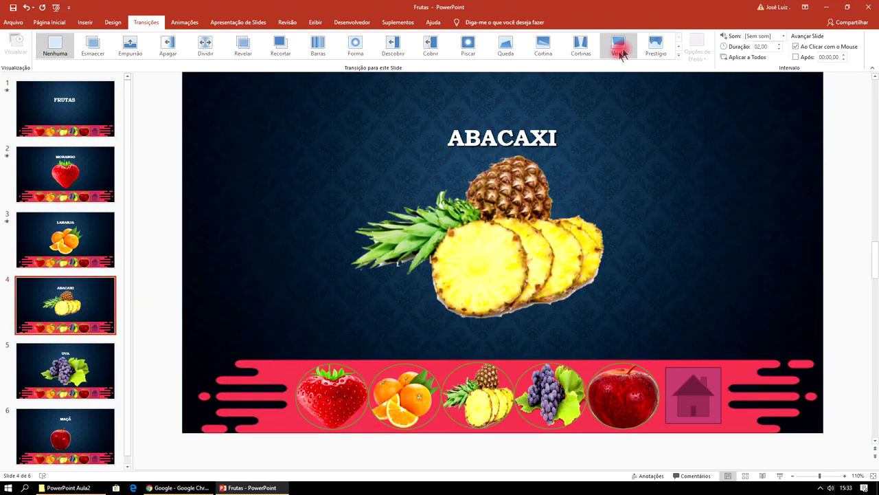
{"action": "left_click", "coordinate": [617, 50]}
{"action": "left_click", "coordinate": [115, 371]}
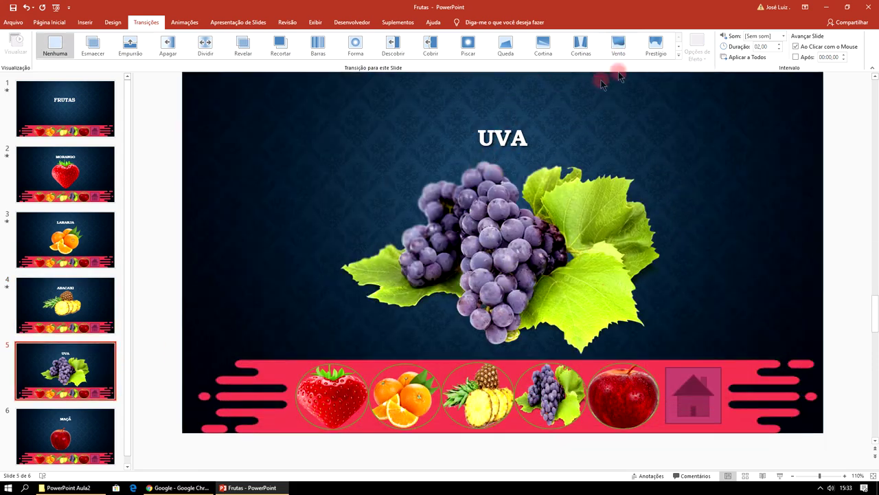
{"action": "left_click", "coordinate": [618, 48]}
{"action": "left_click", "coordinate": [114, 420]}
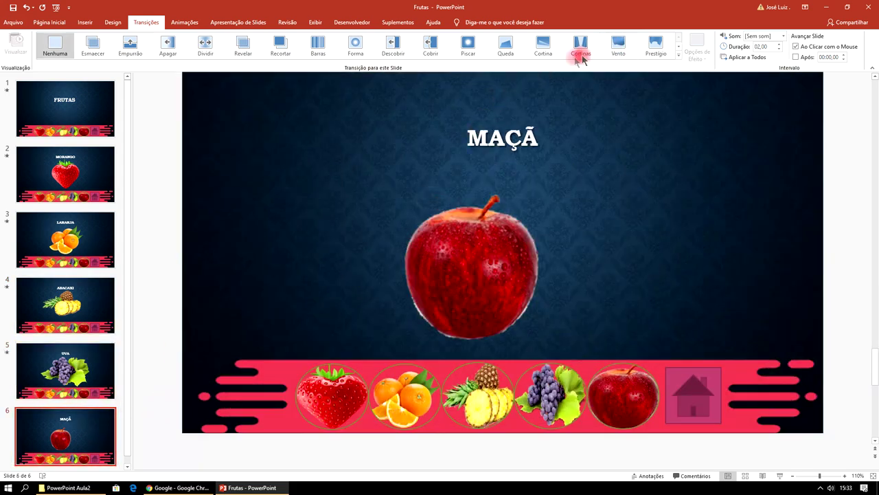
{"action": "left_click", "coordinate": [621, 52]}
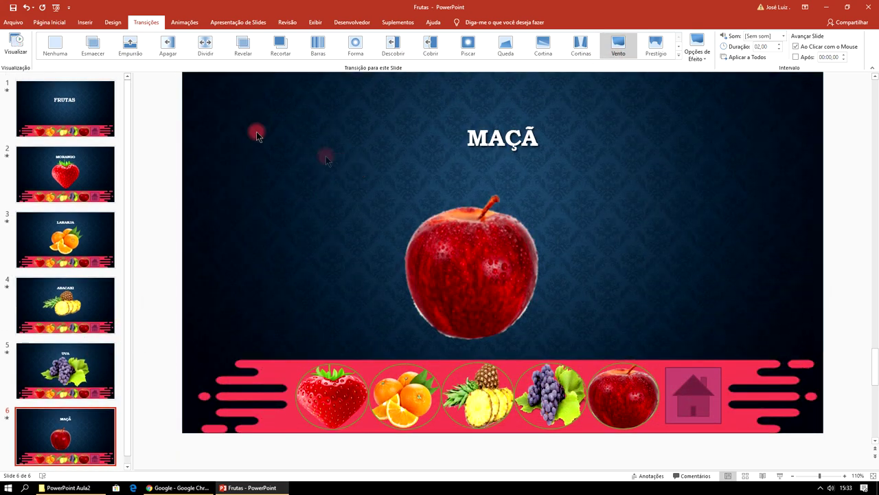
- Run the show, jumping via the circles between UVA, LARANJA, MORANGO and ABACAXI, then home to FRUTAS
{"action": "key", "text": "F5"}
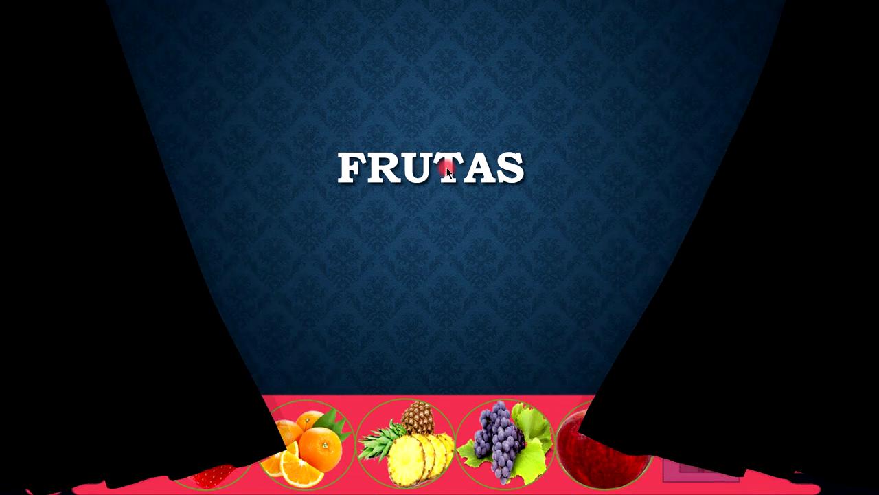
{"action": "left_click", "coordinate": [505, 435]}
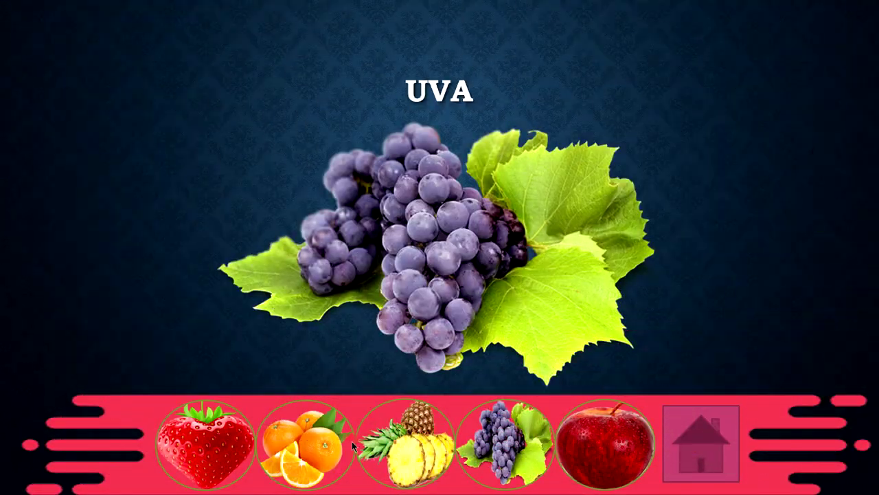
{"action": "left_click", "coordinate": [324, 444]}
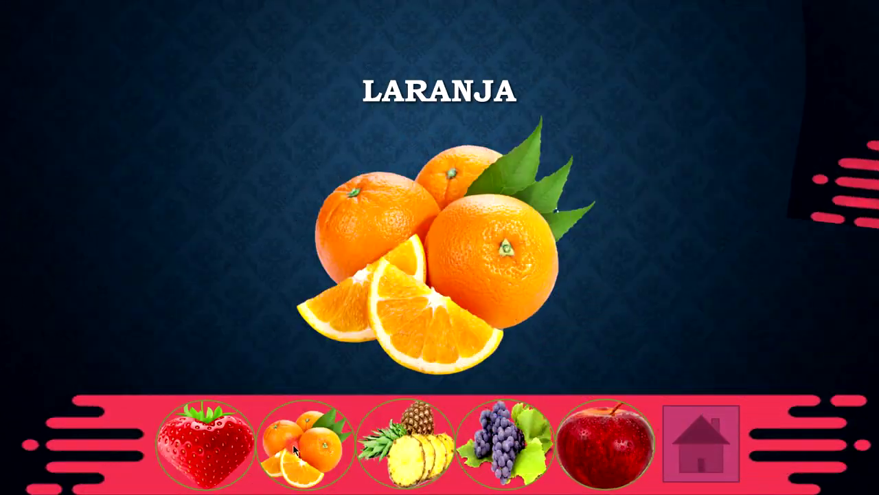
{"action": "left_click", "coordinate": [232, 446]}
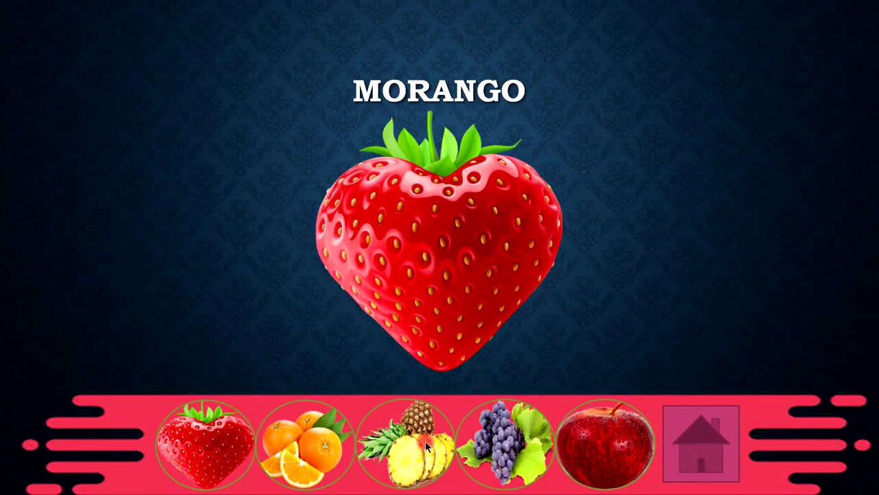
{"action": "left_click", "coordinate": [428, 442]}
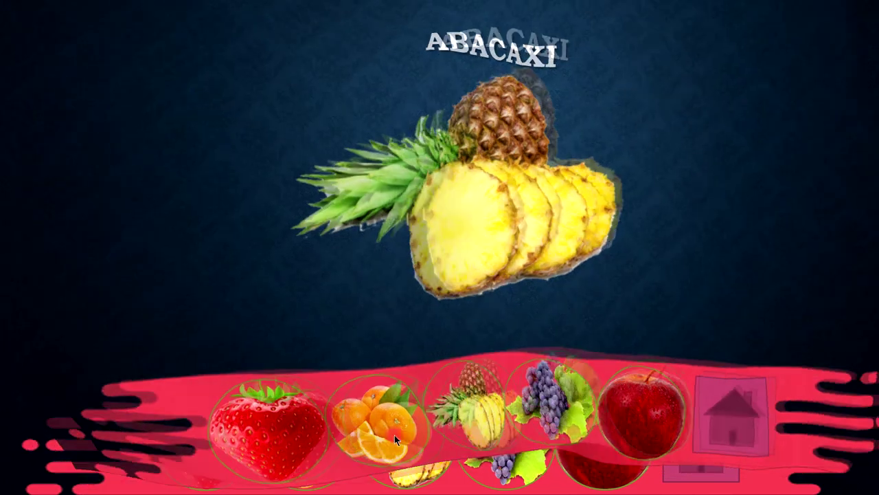
{"action": "left_click", "coordinate": [394, 435]}
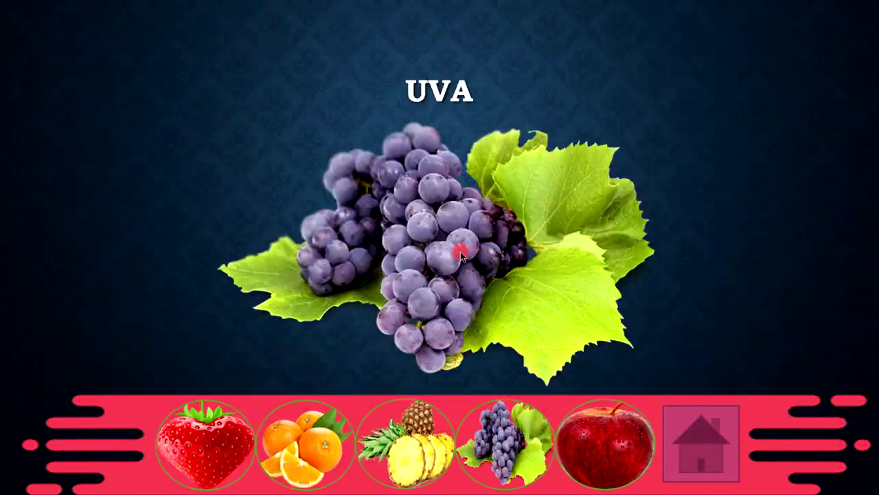
{"action": "left_click", "coordinate": [702, 423]}
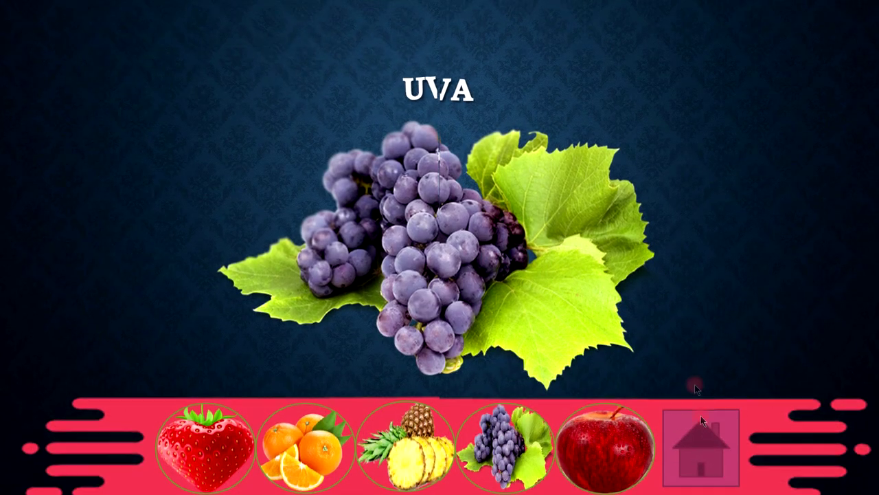